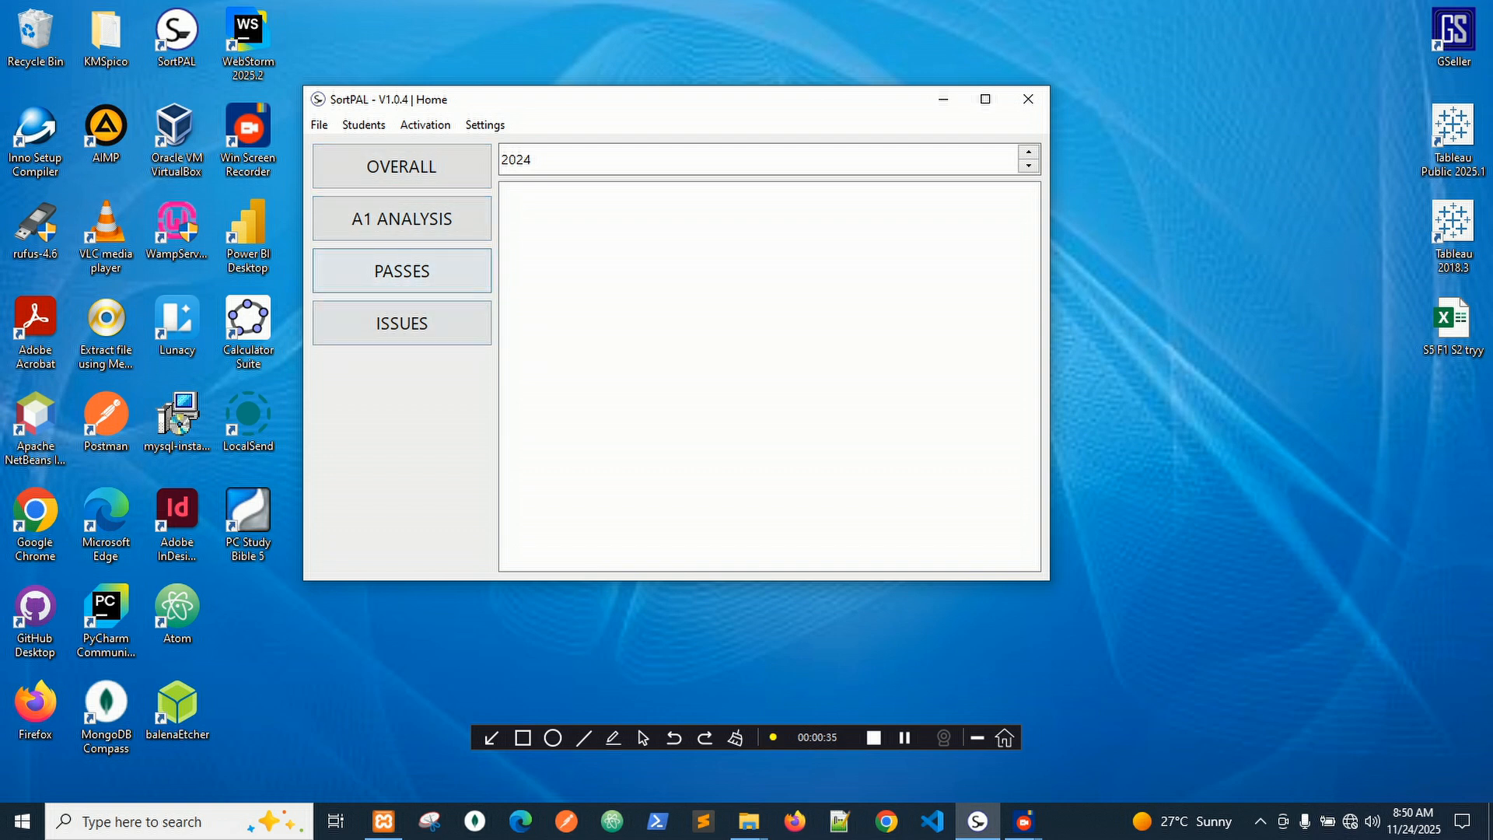
# Open the 2024 Overall Summary table listing subject grade counts from A1 through C4.
pyautogui.click(401, 166)
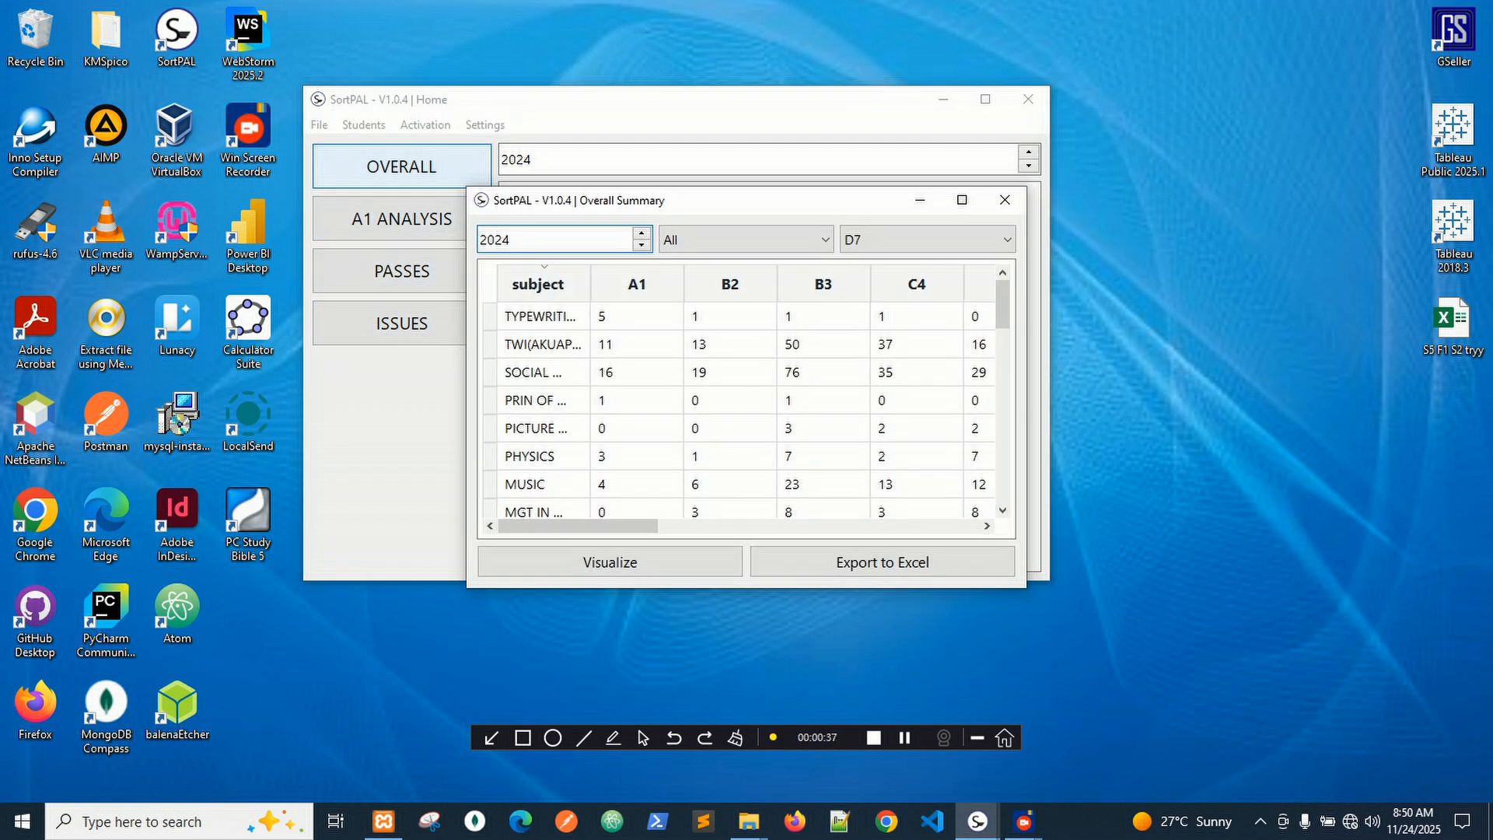
# Move and maximize the summary window, then widen the subject column to show full names.
pyautogui.moveTo(654, 202); pyautogui.dragTo(667, 166)
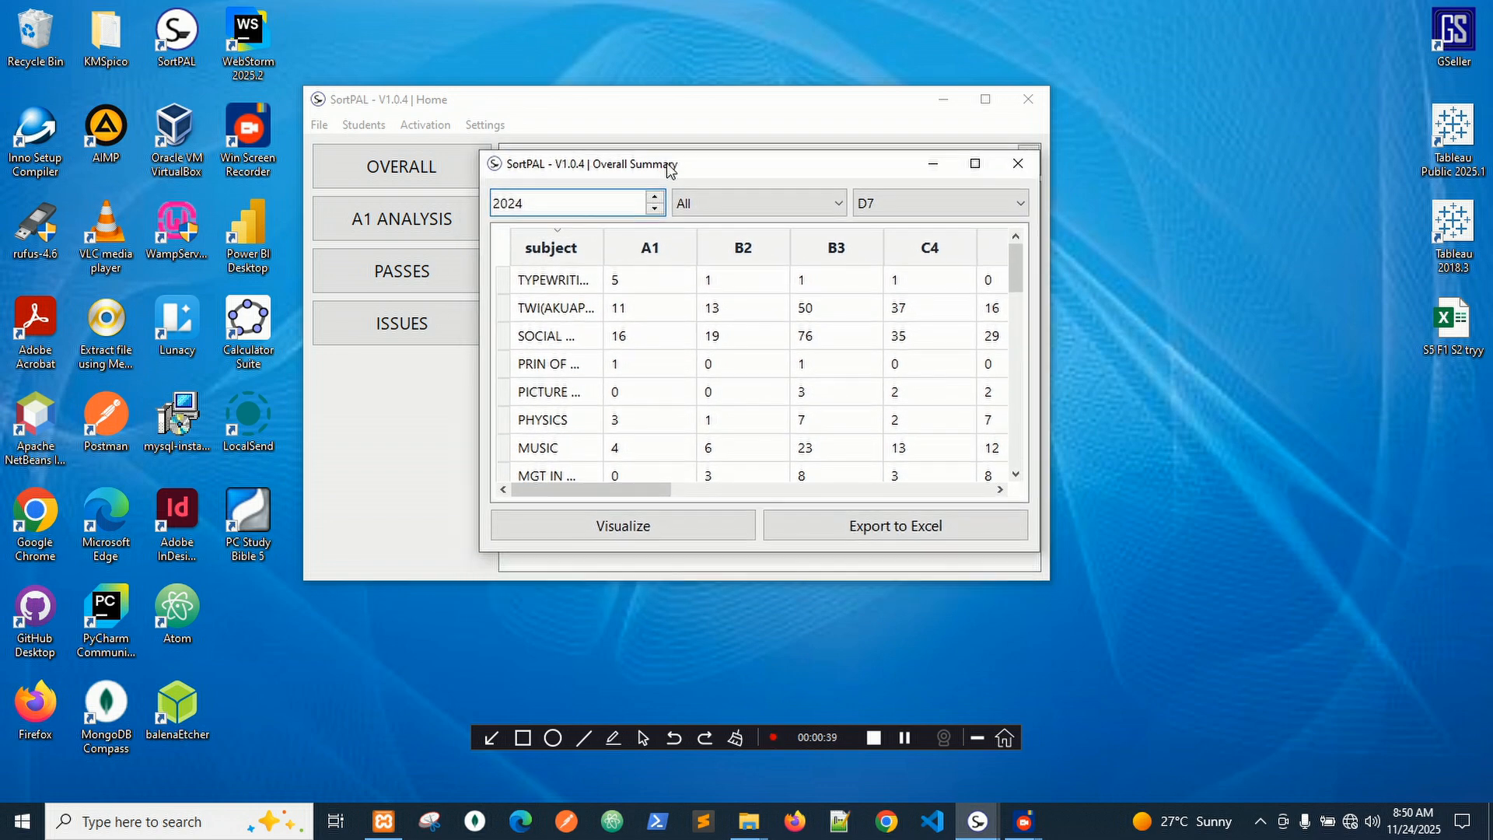
pyautogui.click(974, 163)
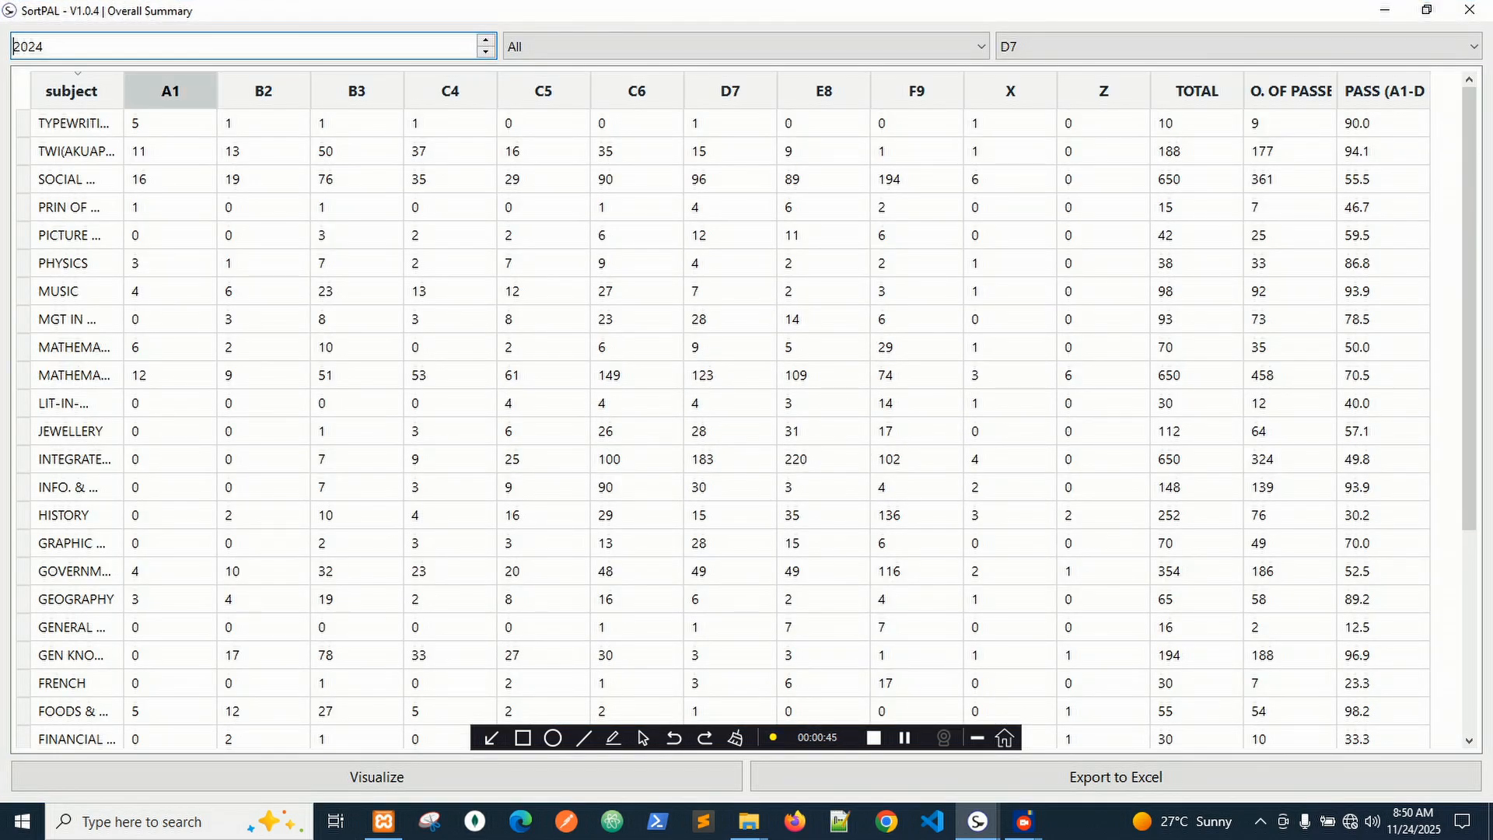
pyautogui.moveTo(124, 91); pyautogui.dragTo(334, 91)
# Scroll through the table's grade columns A1 to F9, X, Z and TOTAL.
pyautogui.scroll(-4, 739, 420)
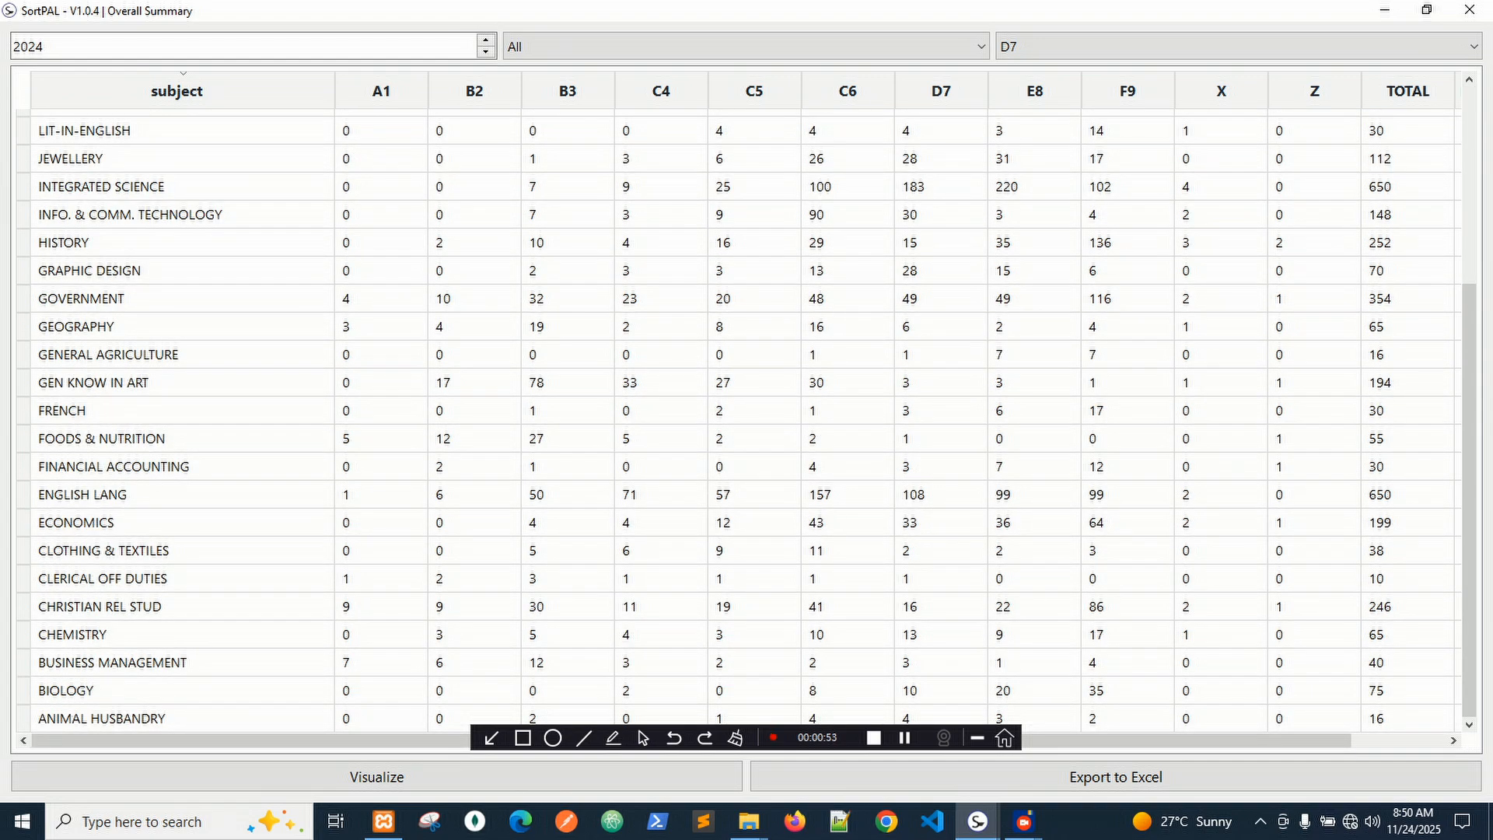
pyautogui.scroll(3, 739, 420)
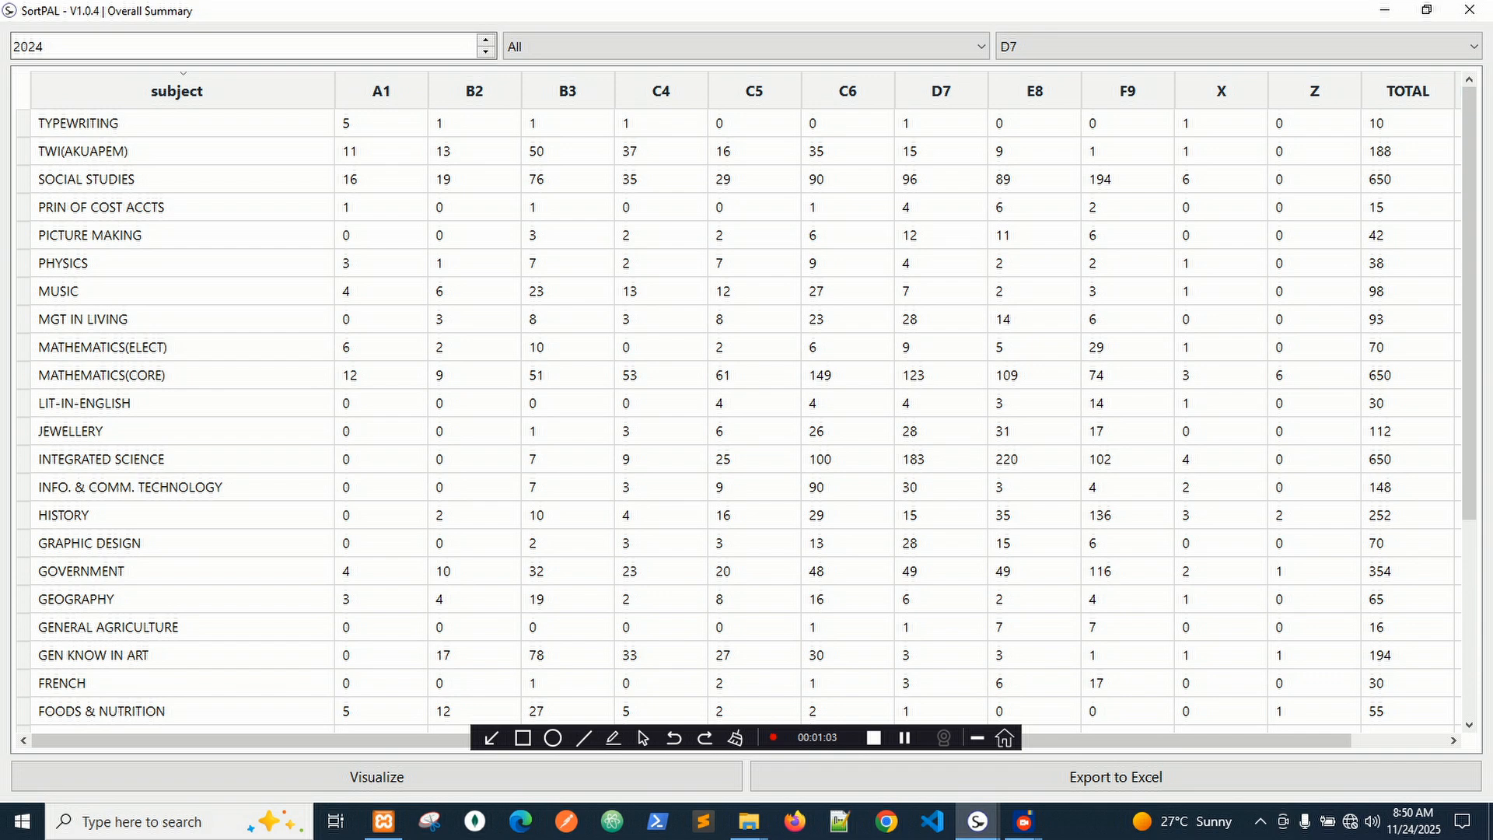
pyautogui.scroll(-1, 738, 404)
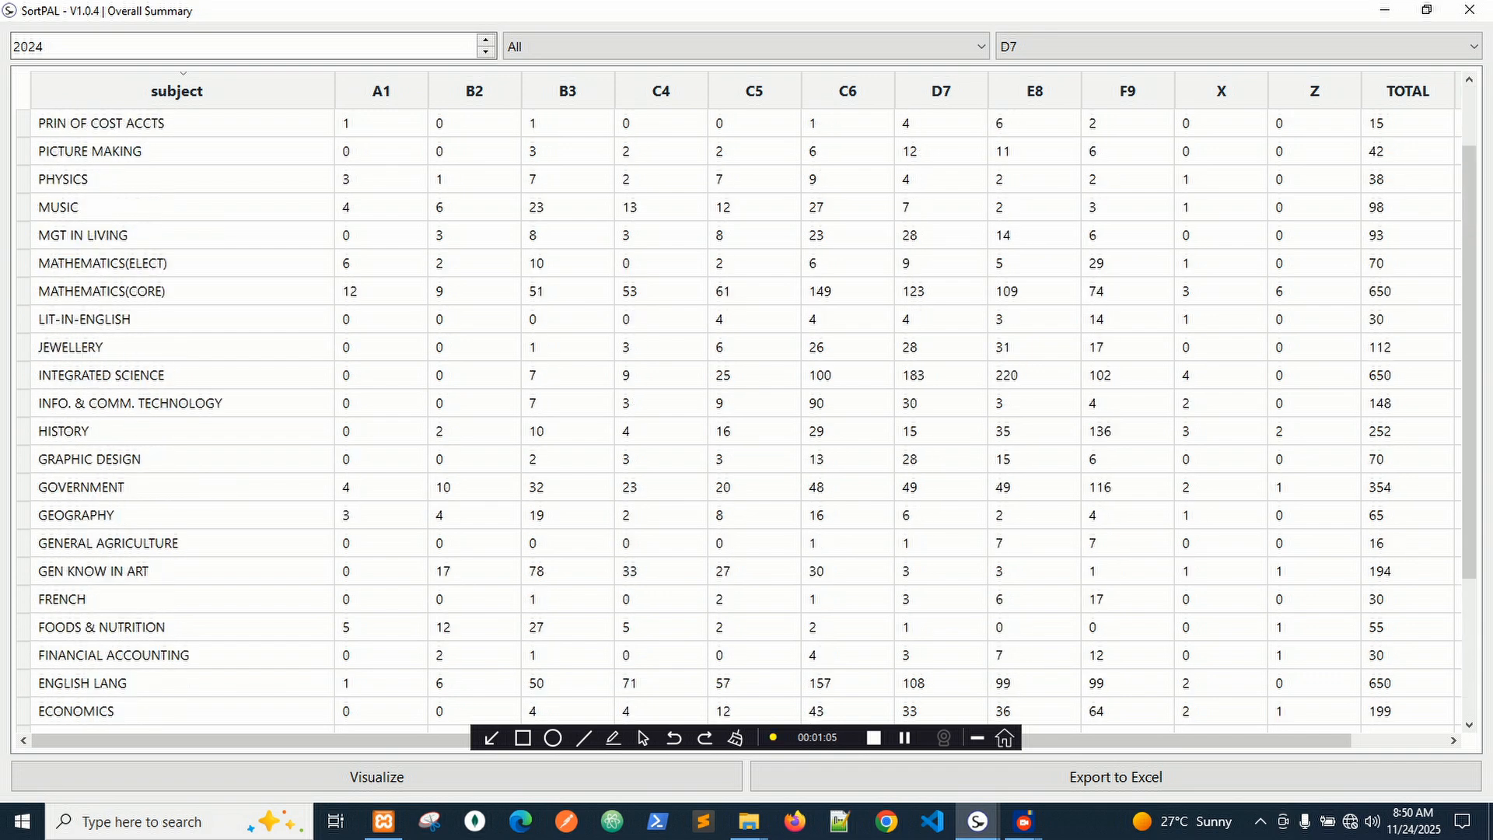
pyautogui.scroll(1, 739, 404)
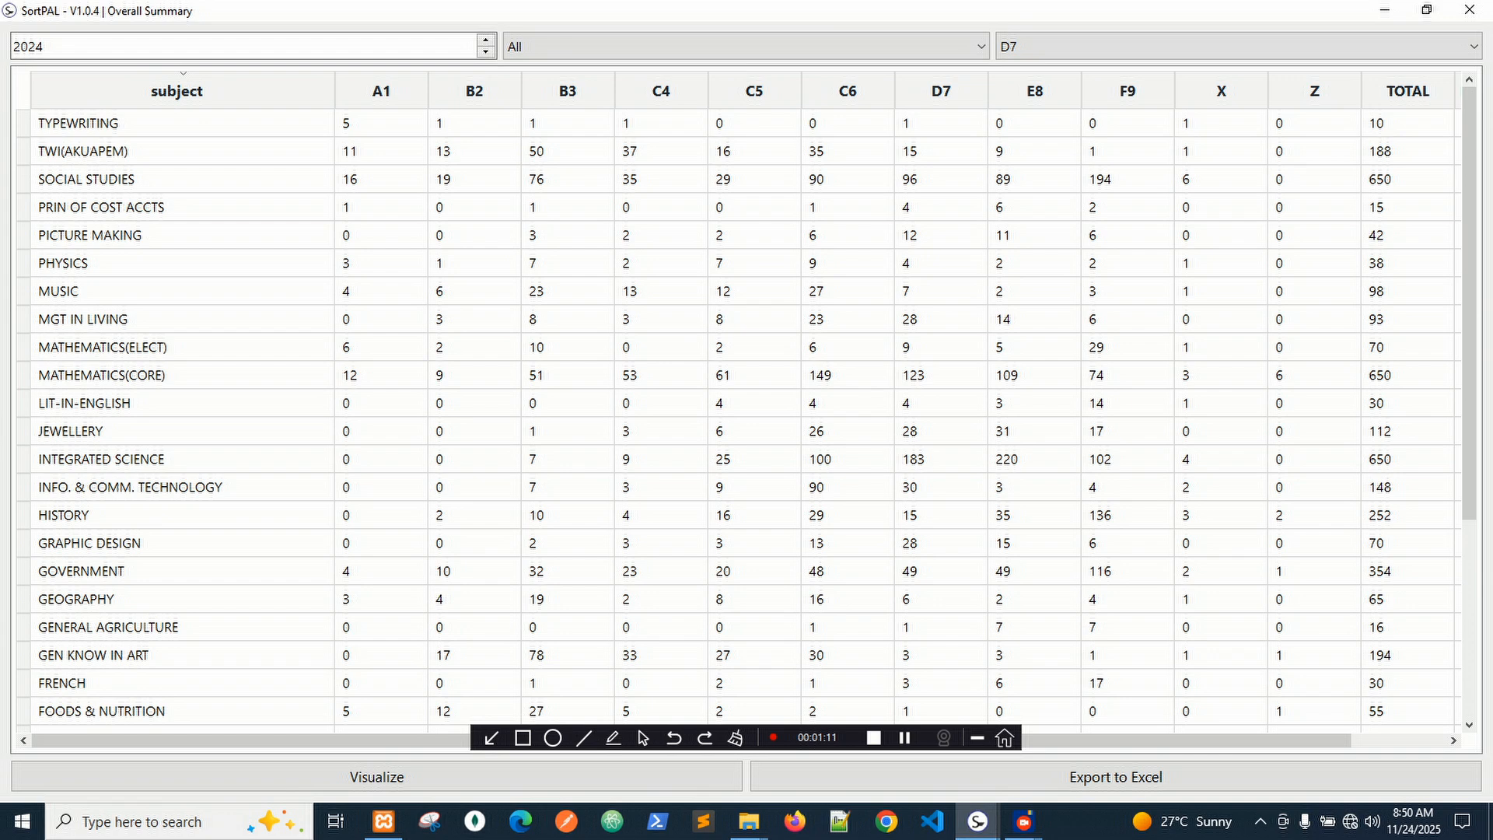
pyautogui.scroll(-4, 739, 420)
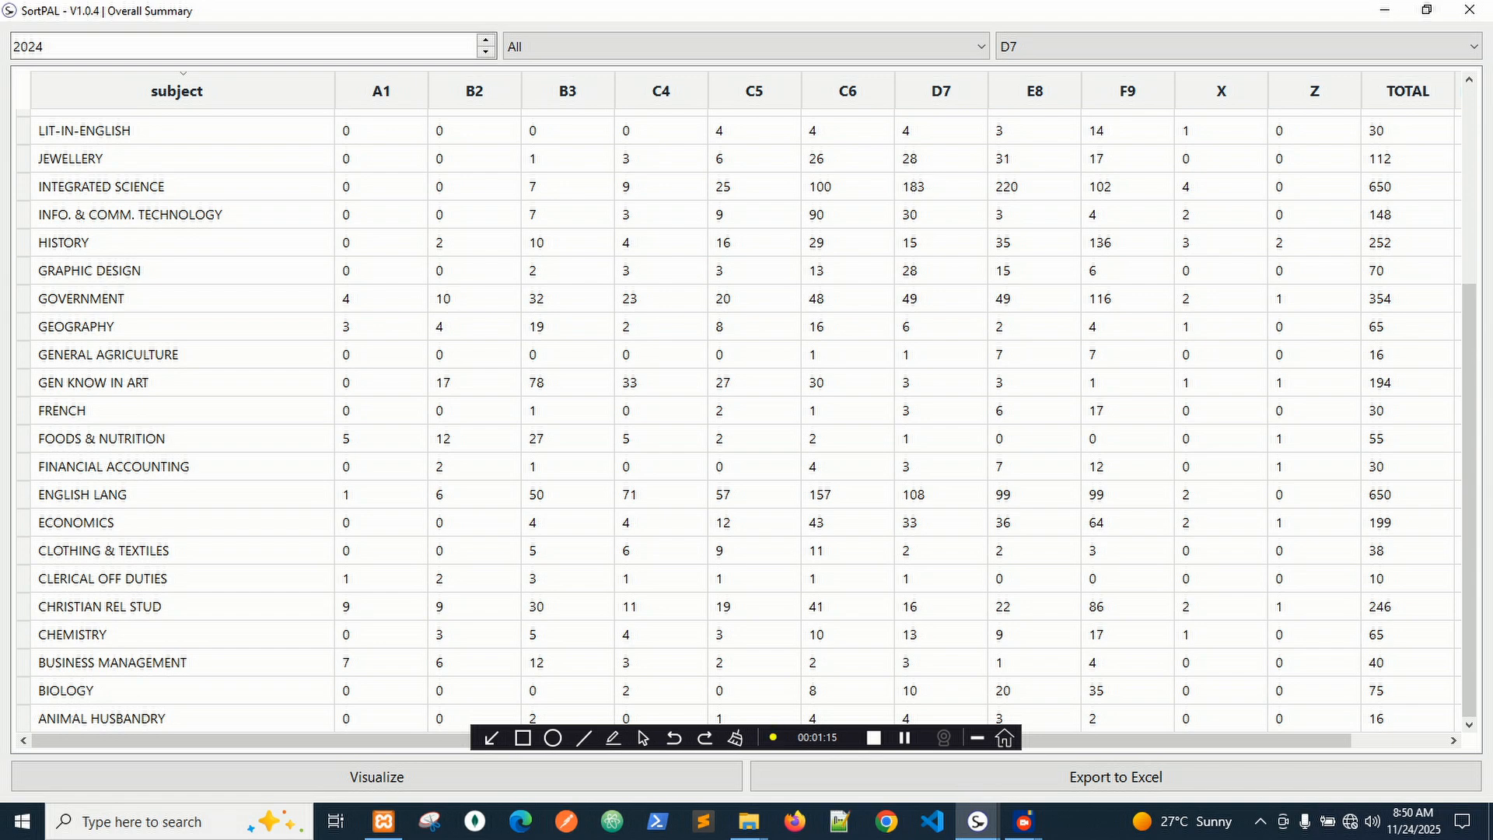
pyautogui.scroll(4, 739, 420)
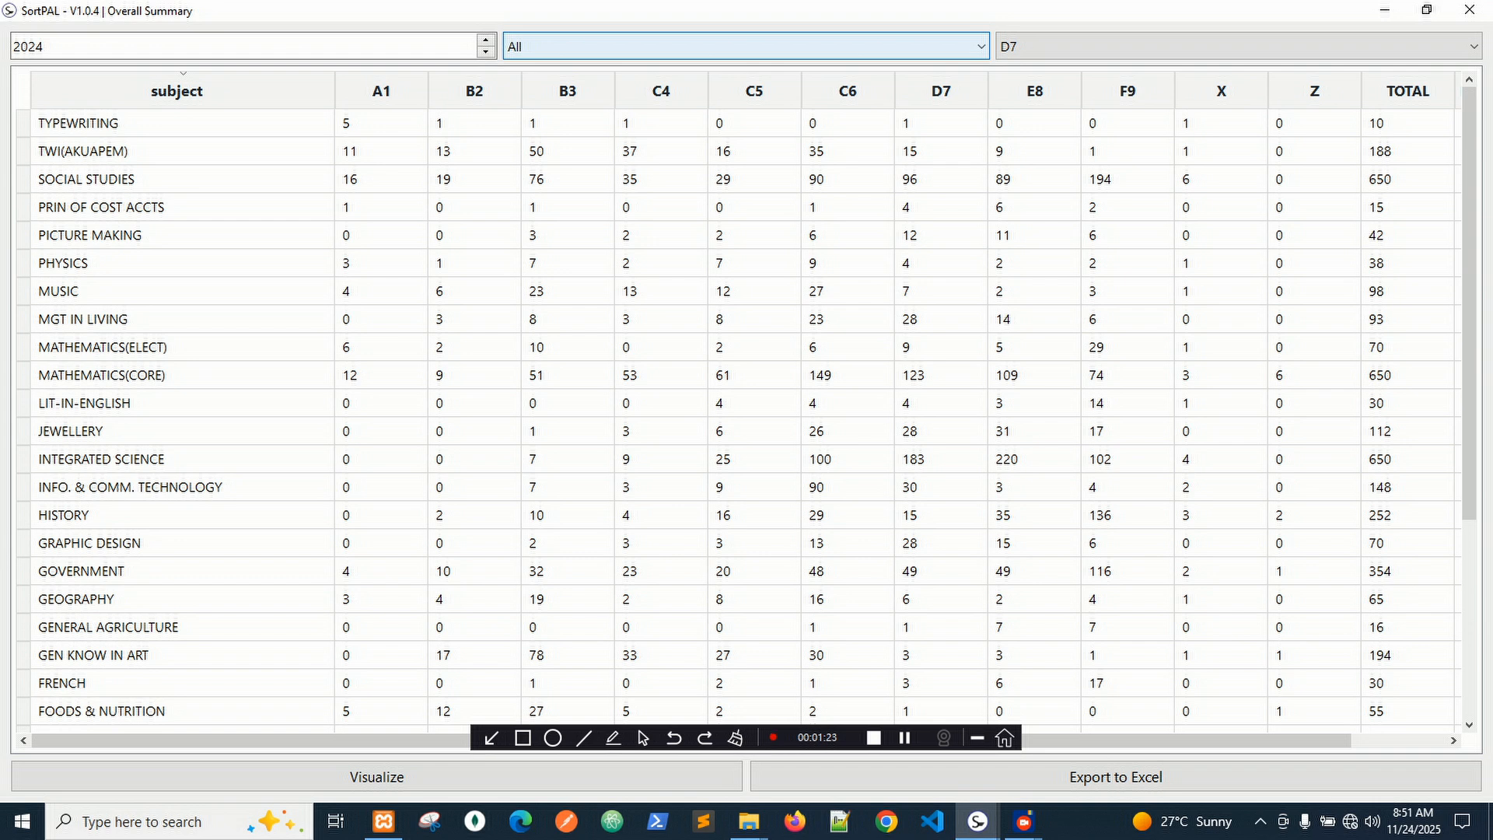
pyautogui.click(747, 46)
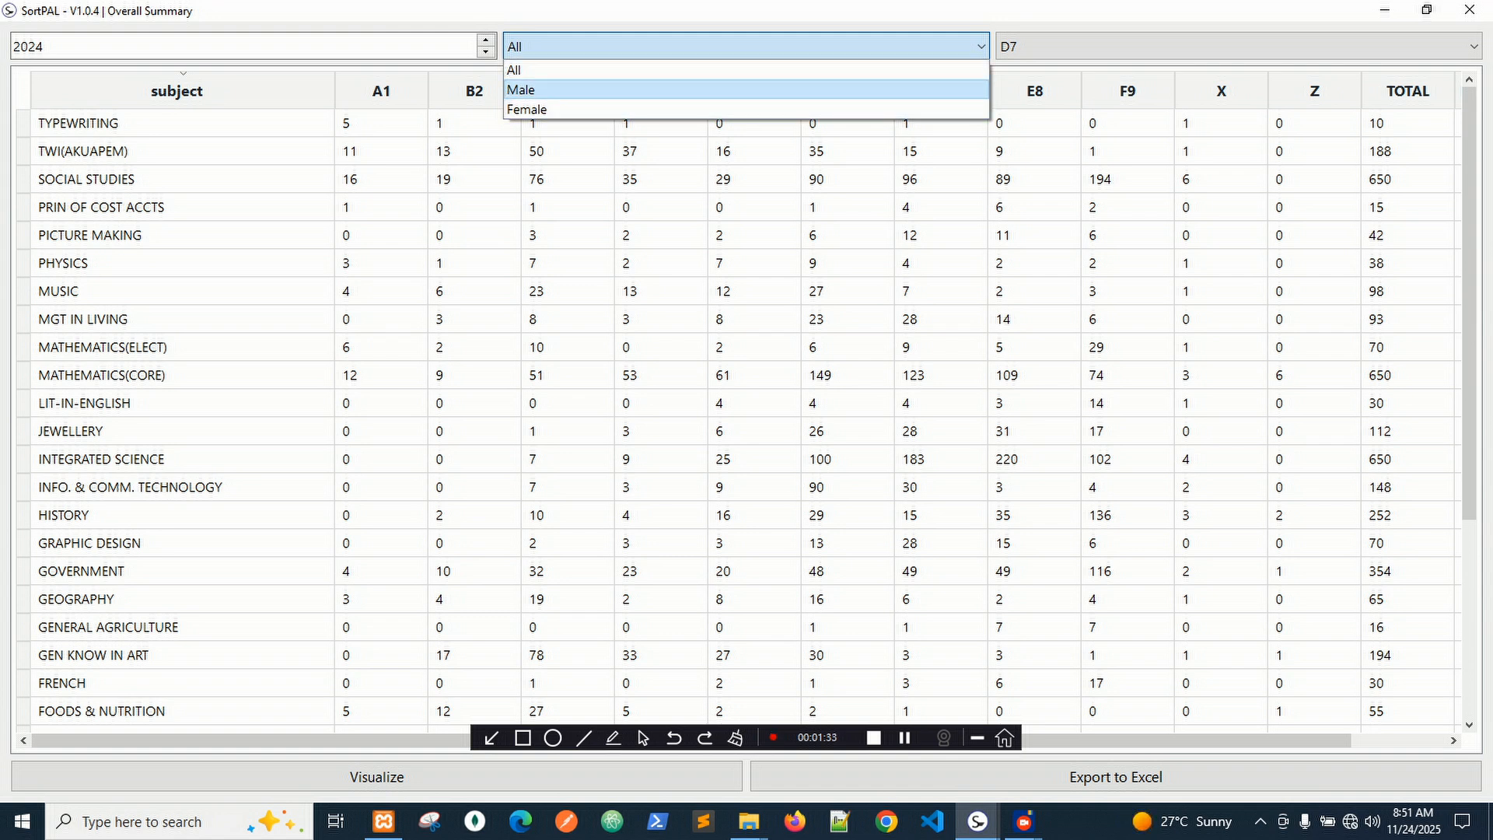
pyautogui.click(521, 89)
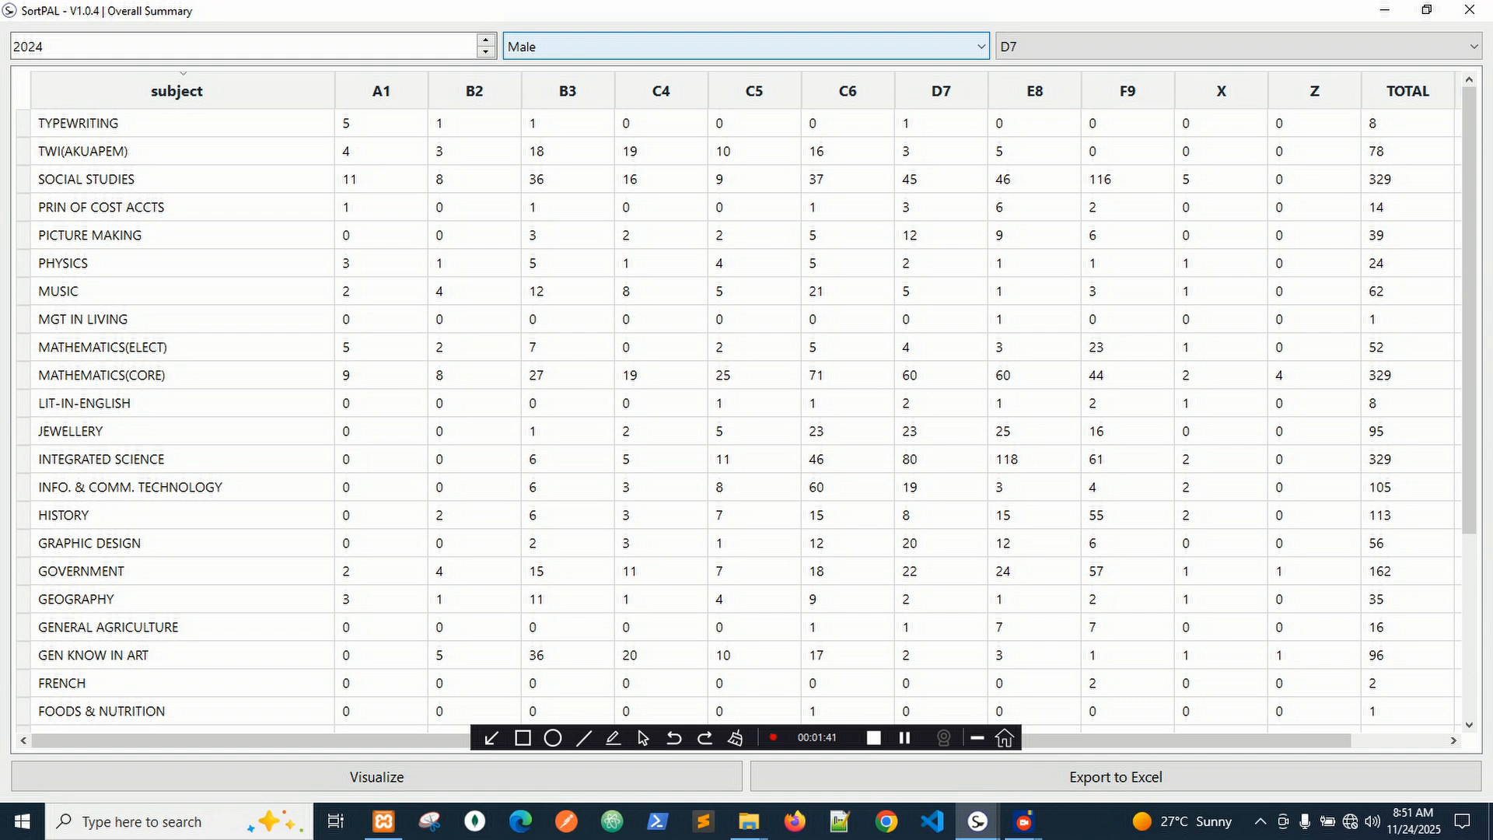
pyautogui.click(661, 47)
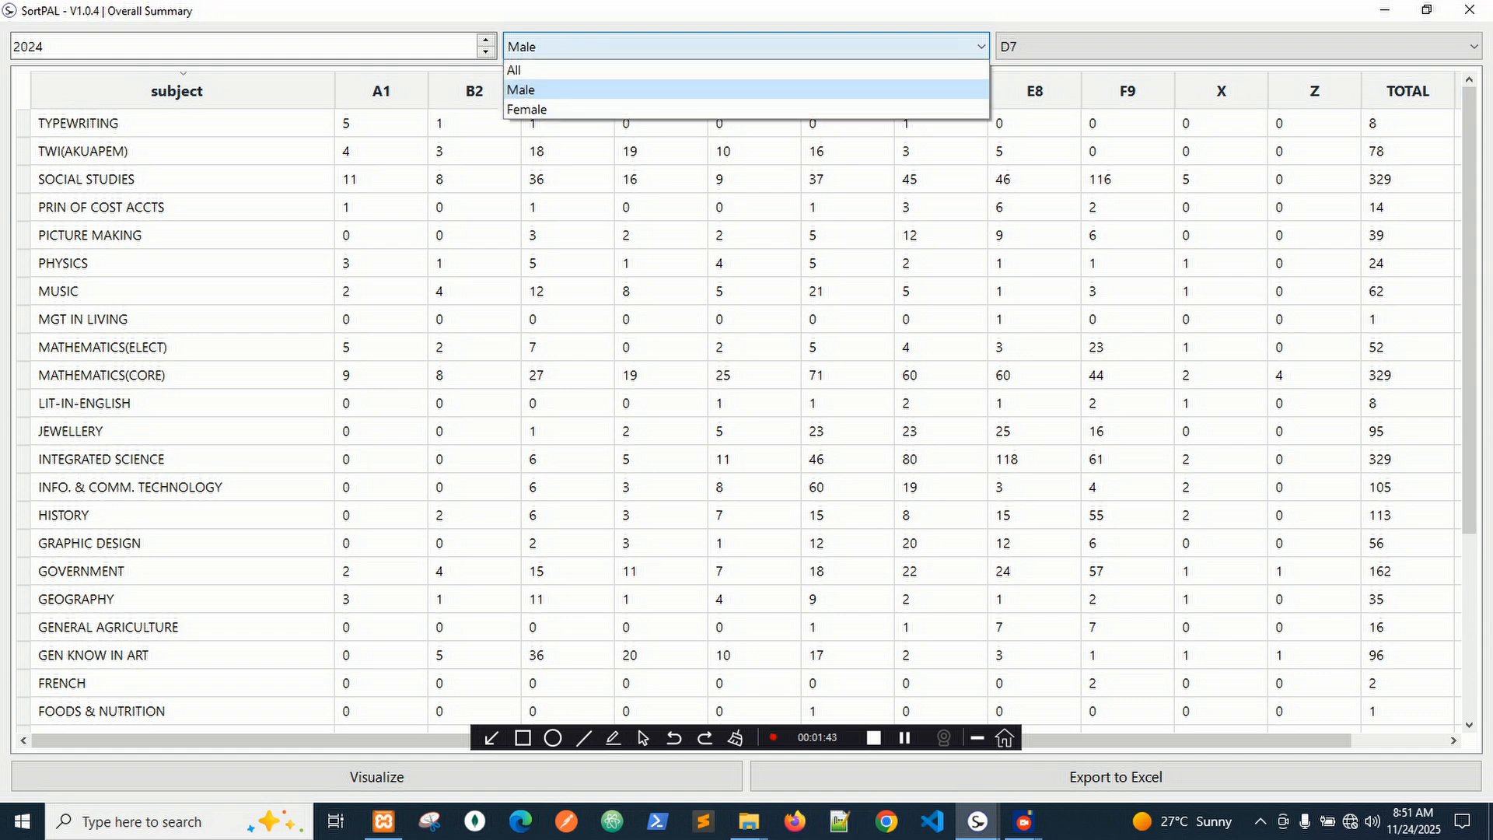
pyautogui.click(568, 108)
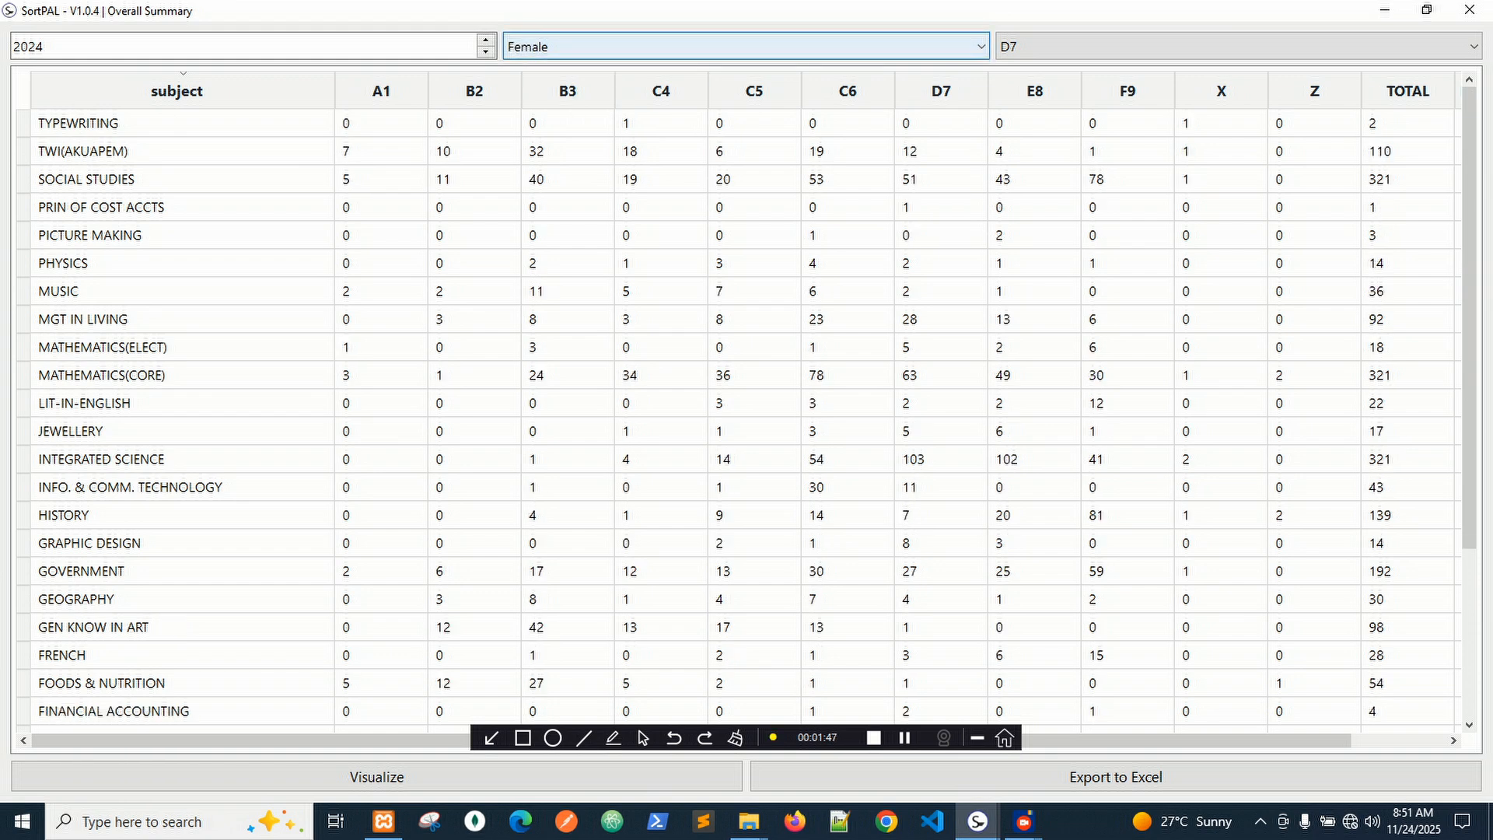
pyautogui.click(576, 46)
pyautogui.click(571, 88)
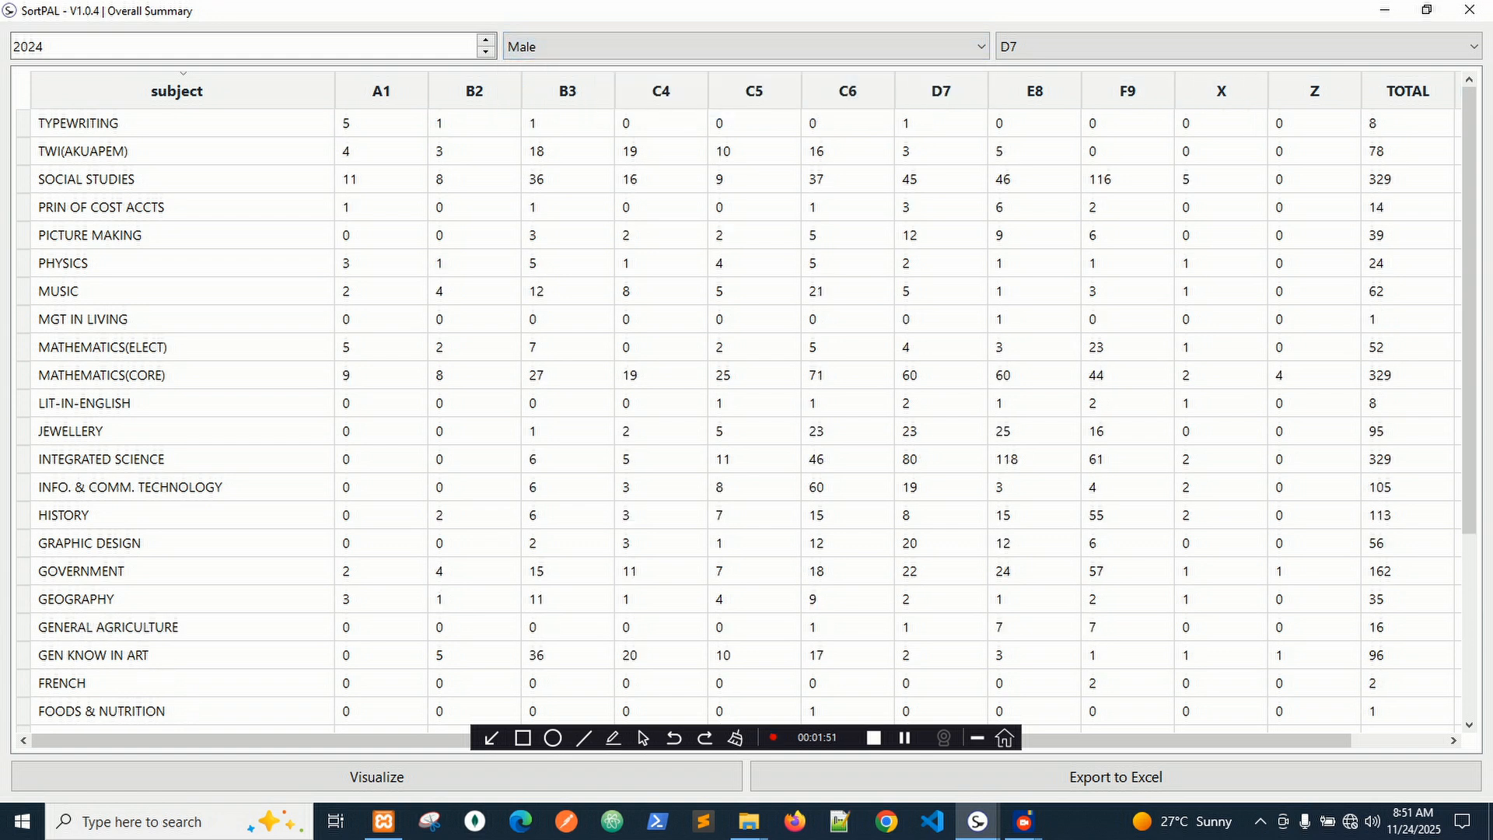
pyautogui.click(576, 47)
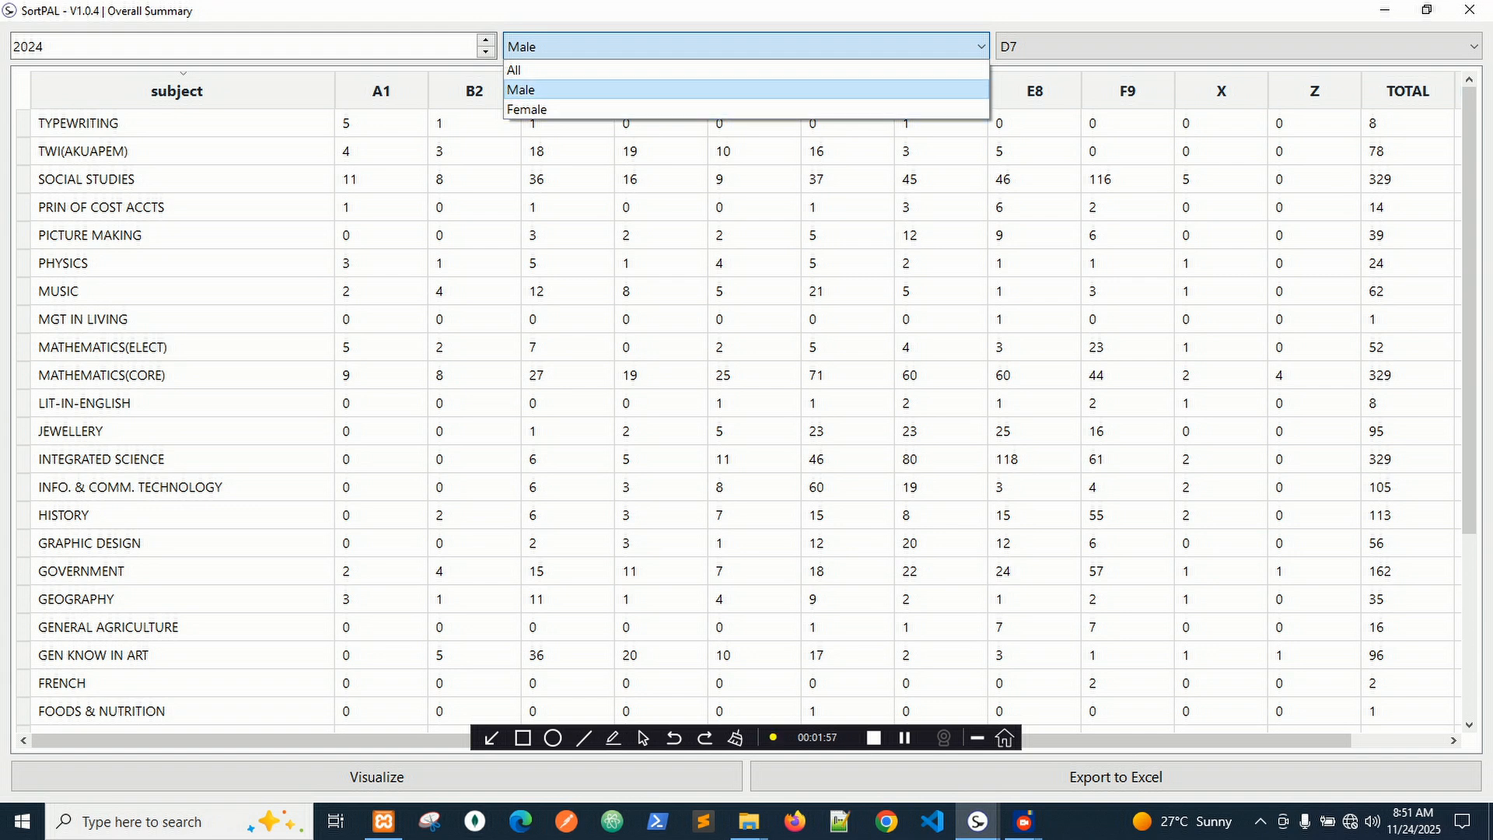
pyautogui.click(544, 70)
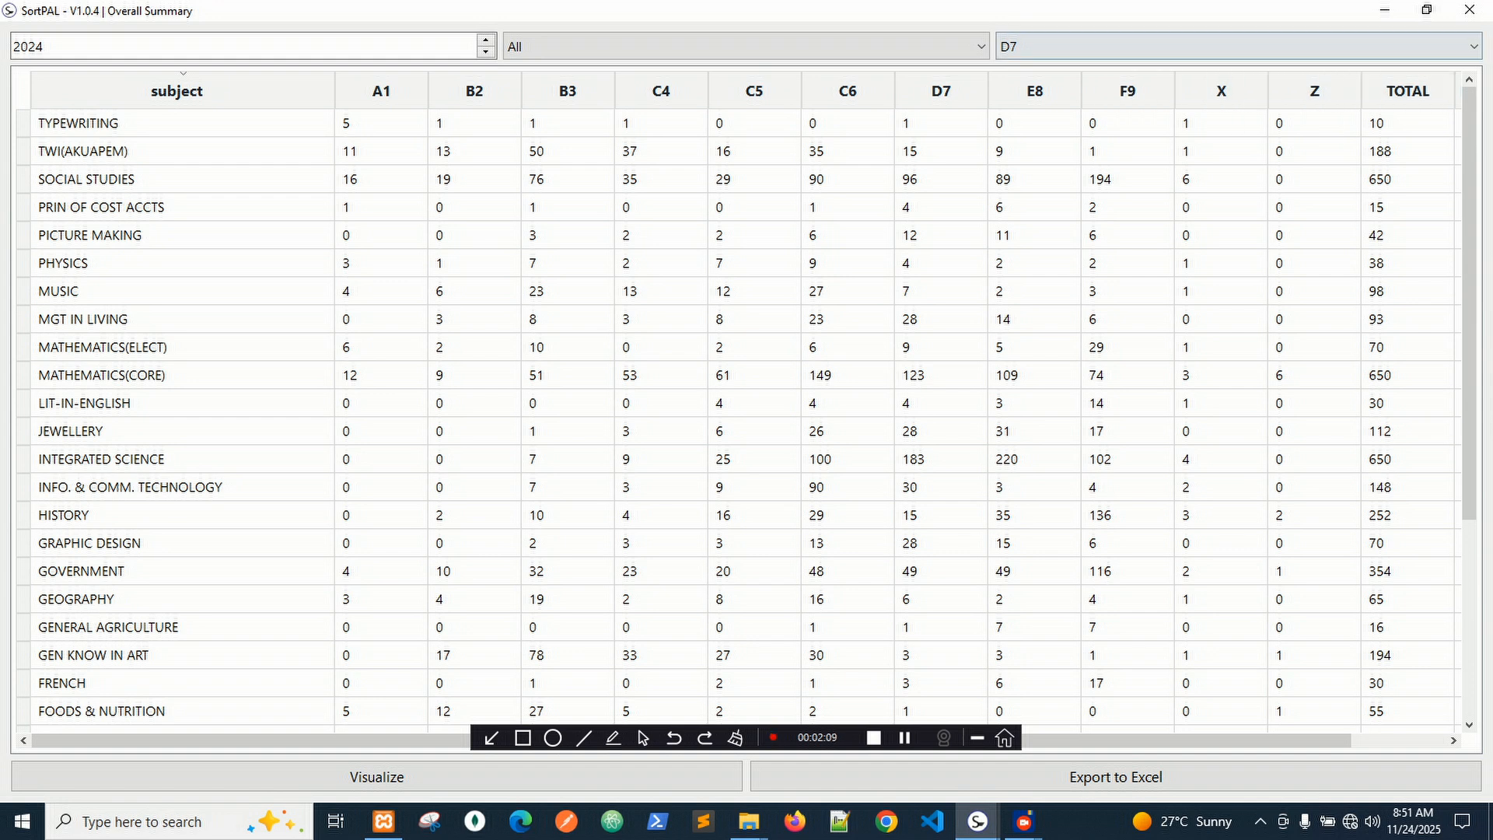
# Scroll right and resize the TOTAL, NO. OF PASSES and % PASS columns so their headings fit.
pyautogui.click(1175, 47)
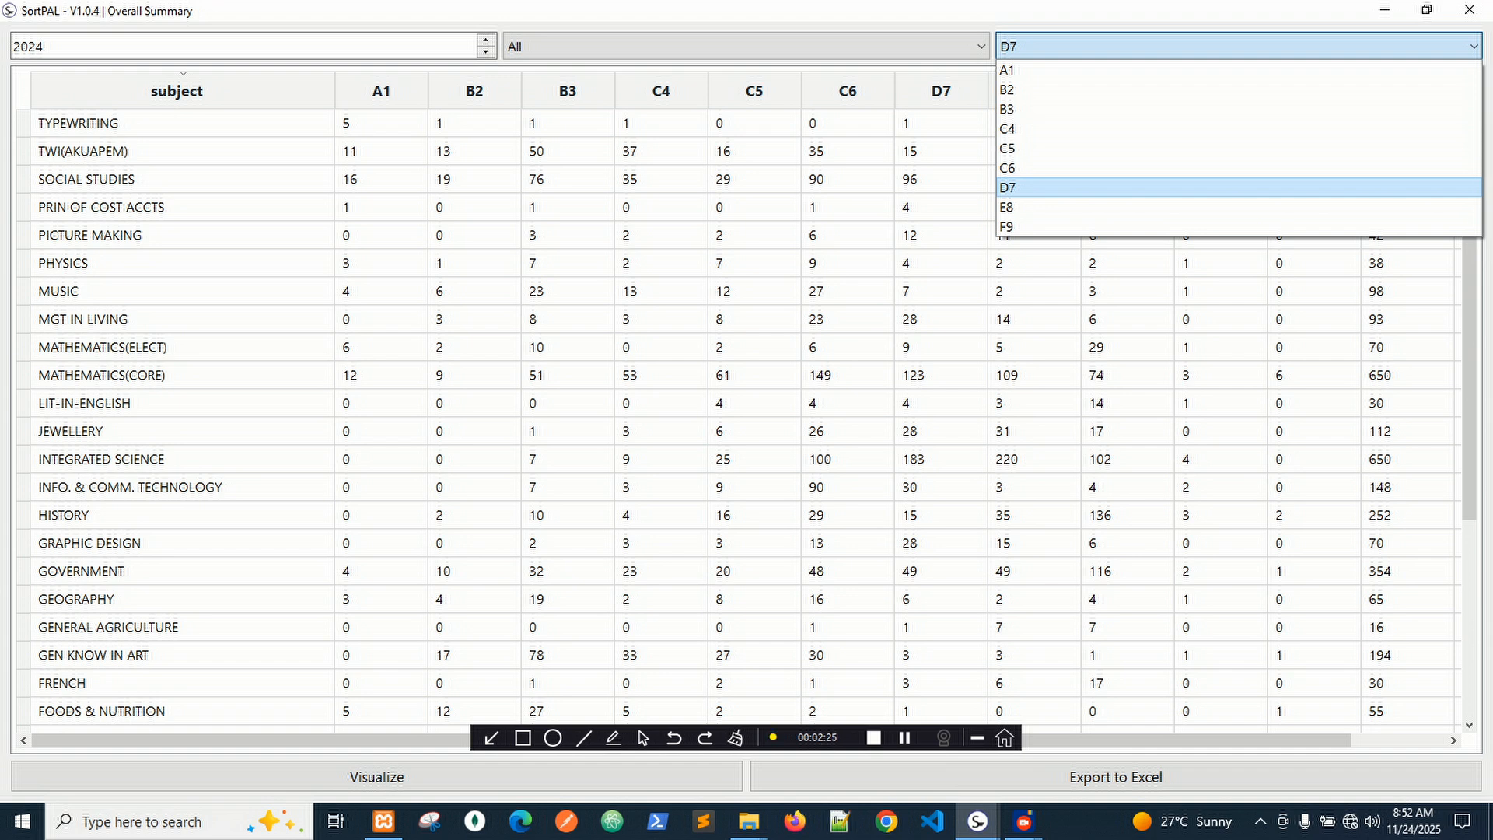
pyautogui.click(1240, 188)
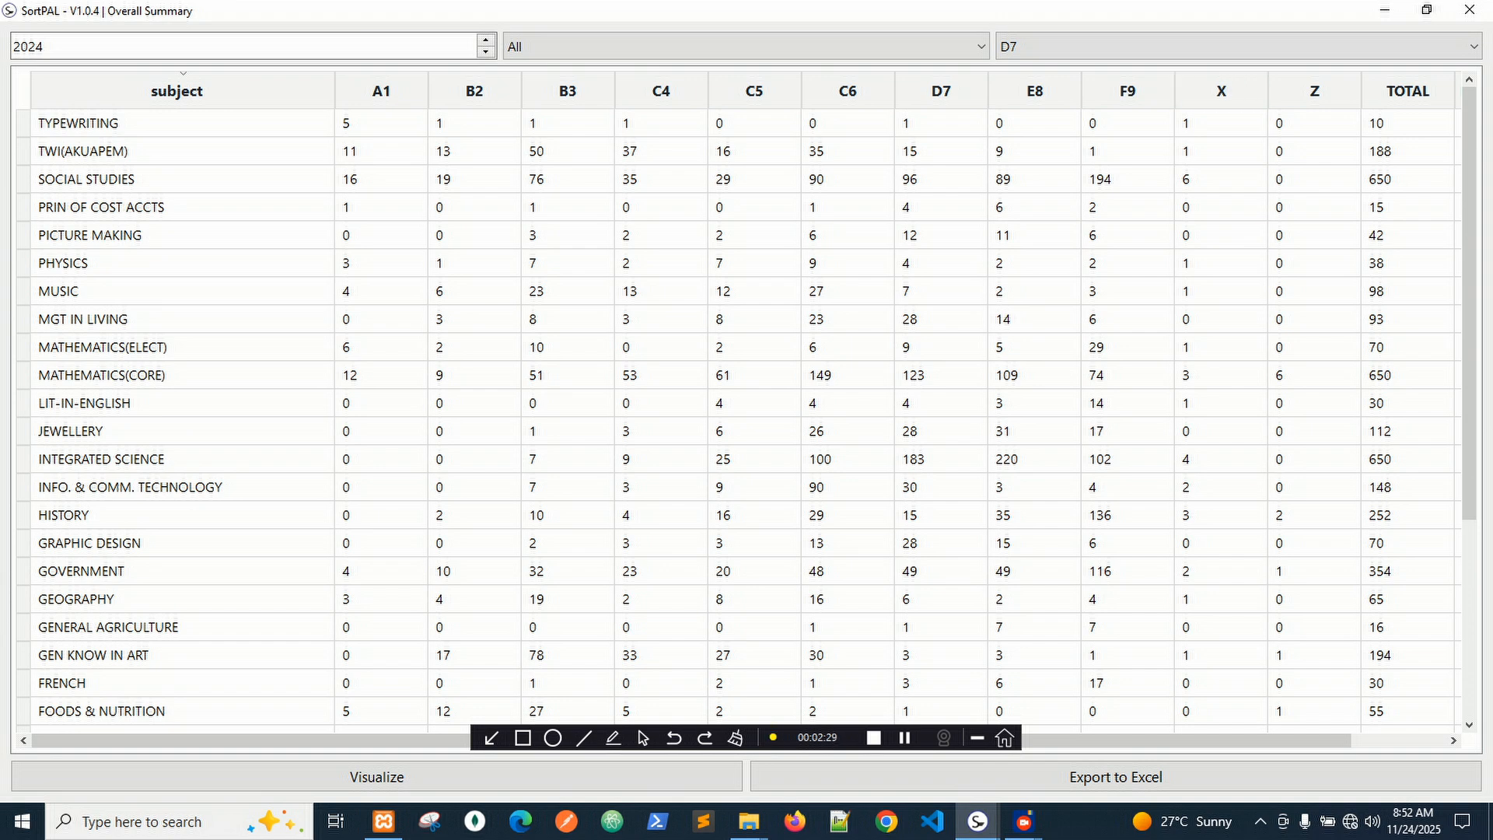
pyautogui.moveTo(1214, 740); pyautogui.dragTo(1310, 741)
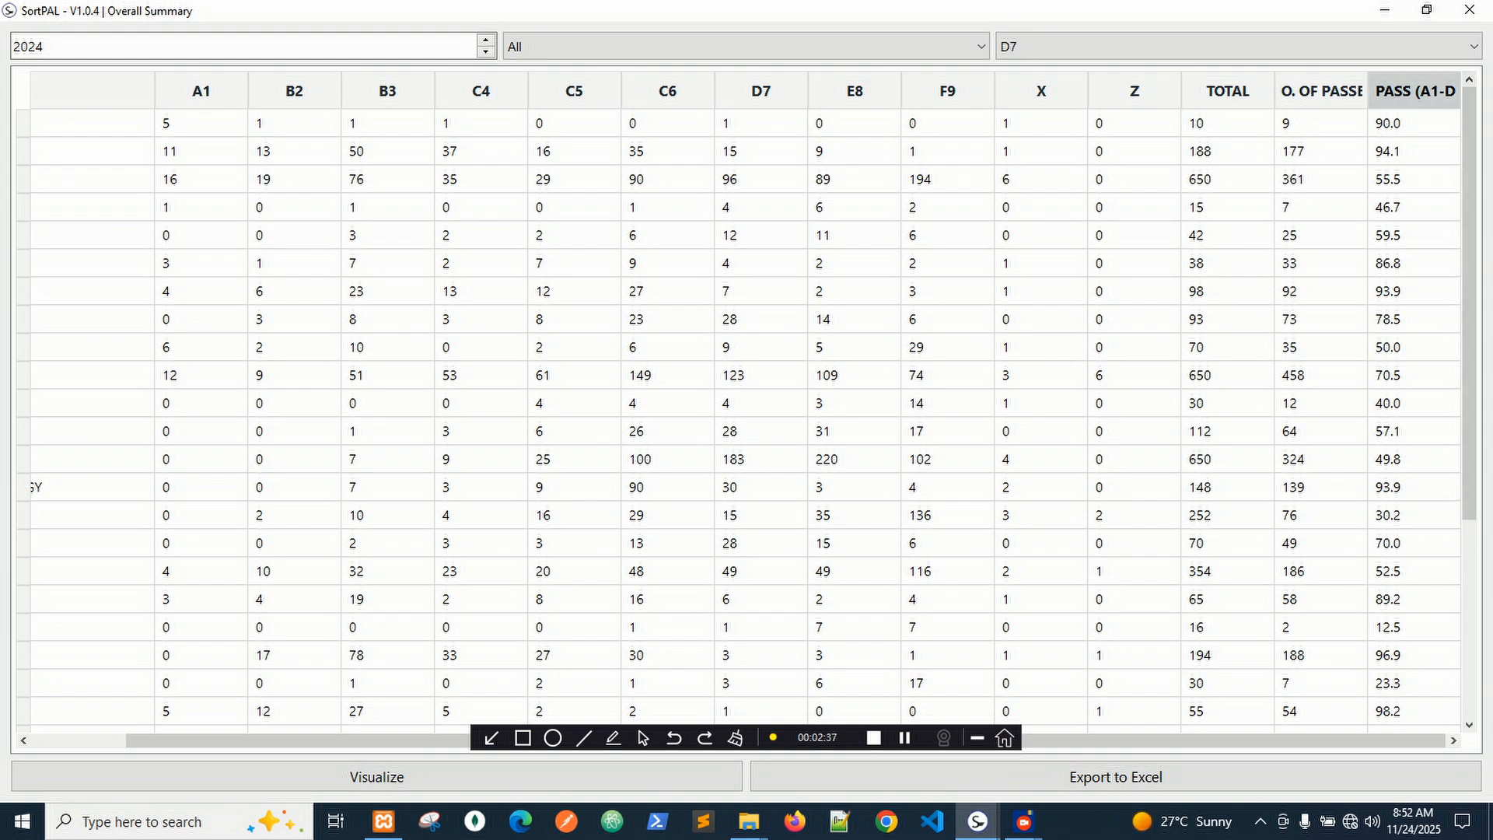
pyautogui.moveTo(1444, 91); pyautogui.dragTo(1467, 91)
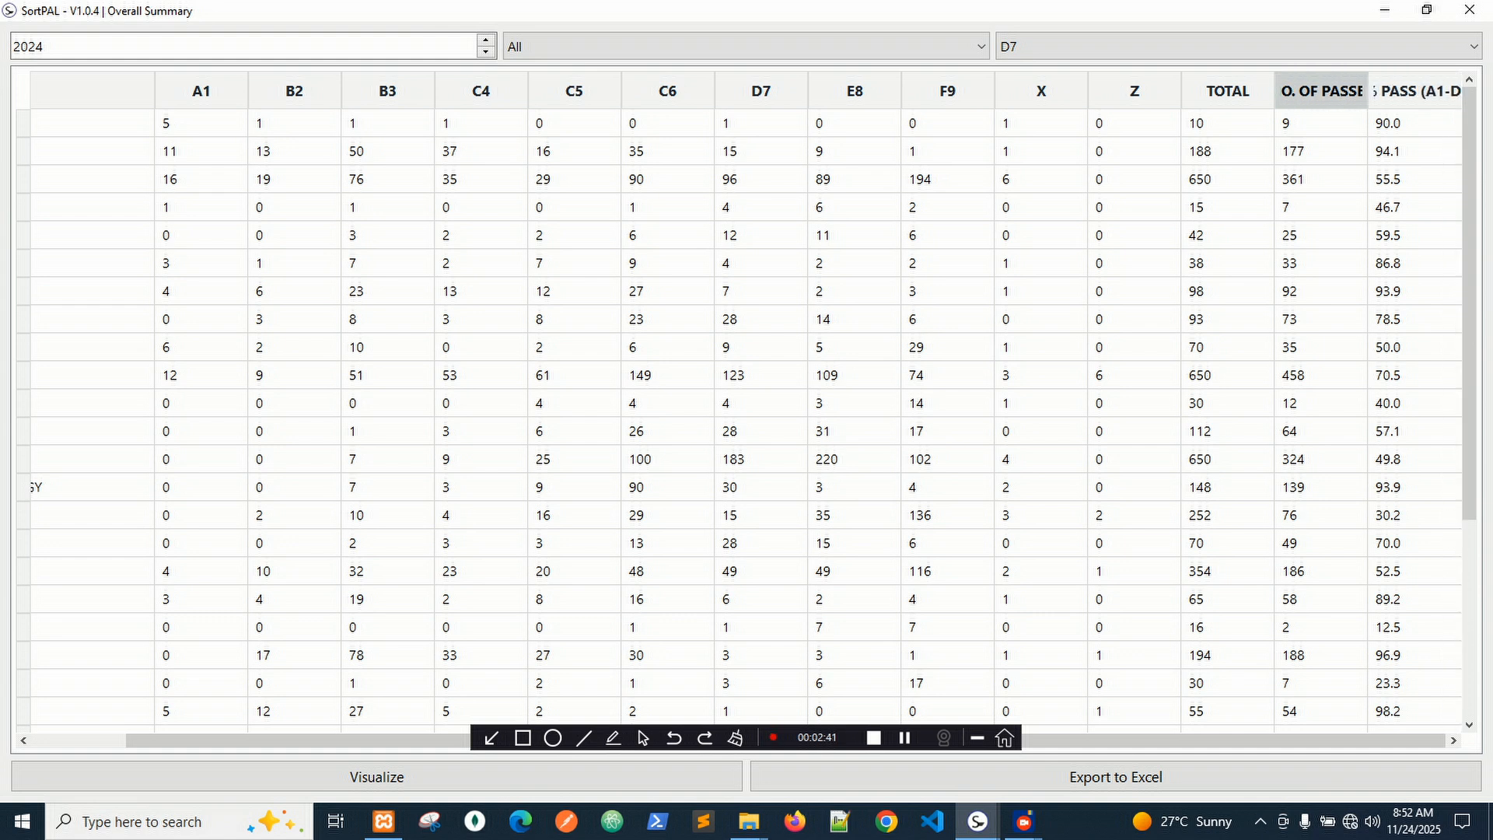
pyautogui.moveTo(1275, 91); pyautogui.dragTo(1248, 91)
pyautogui.moveTo(1341, 91); pyautogui.dragTo(1332, 91)
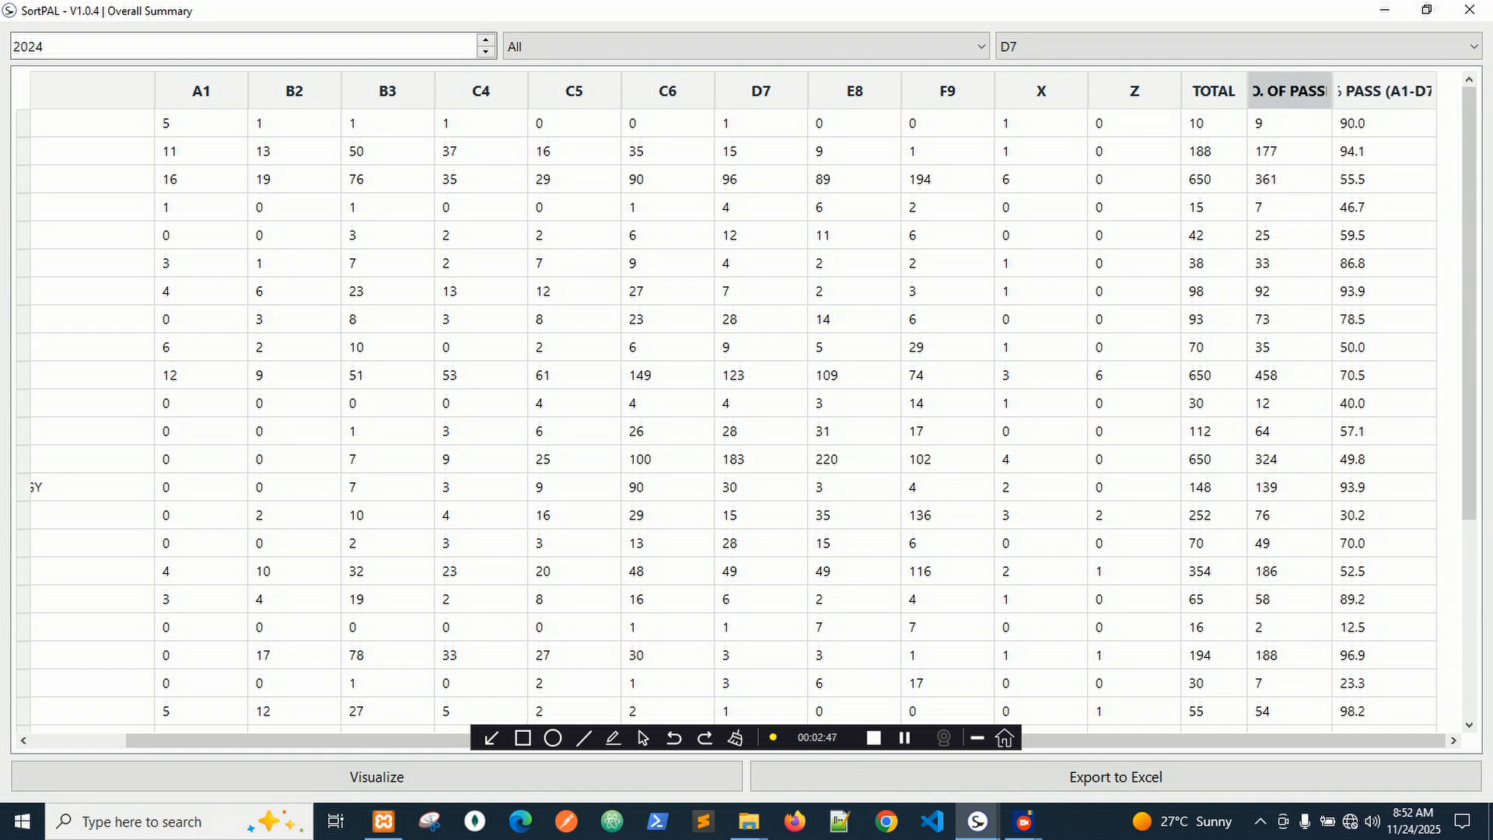
pyautogui.moveTo(1437, 91); pyautogui.dragTo(1468, 91)
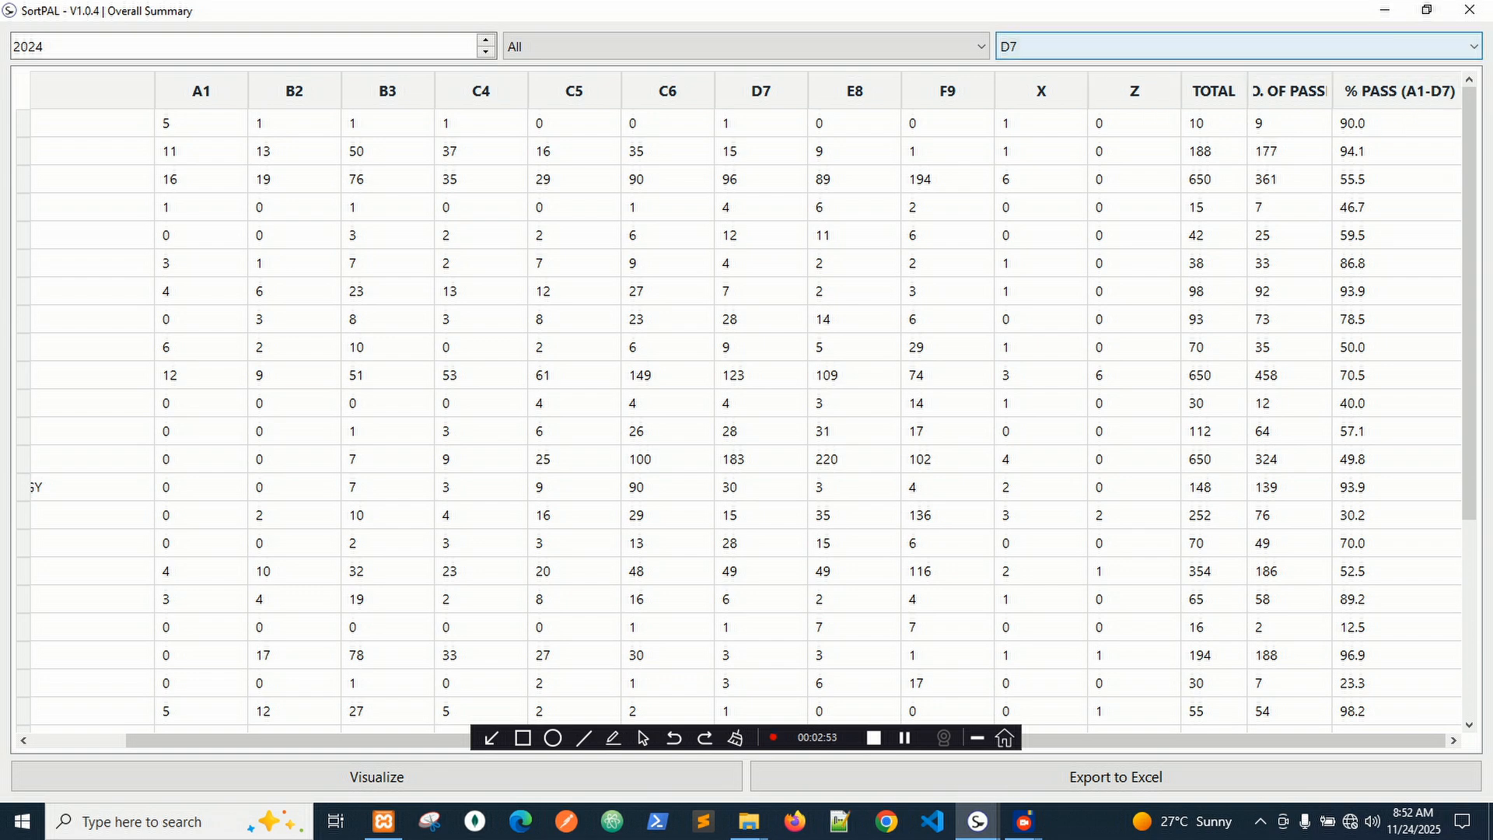
# Change the pass-threshold grade from D7 to C6, giving ENGLISH LANG 342 passes of 650.
pyautogui.click(1240, 46)
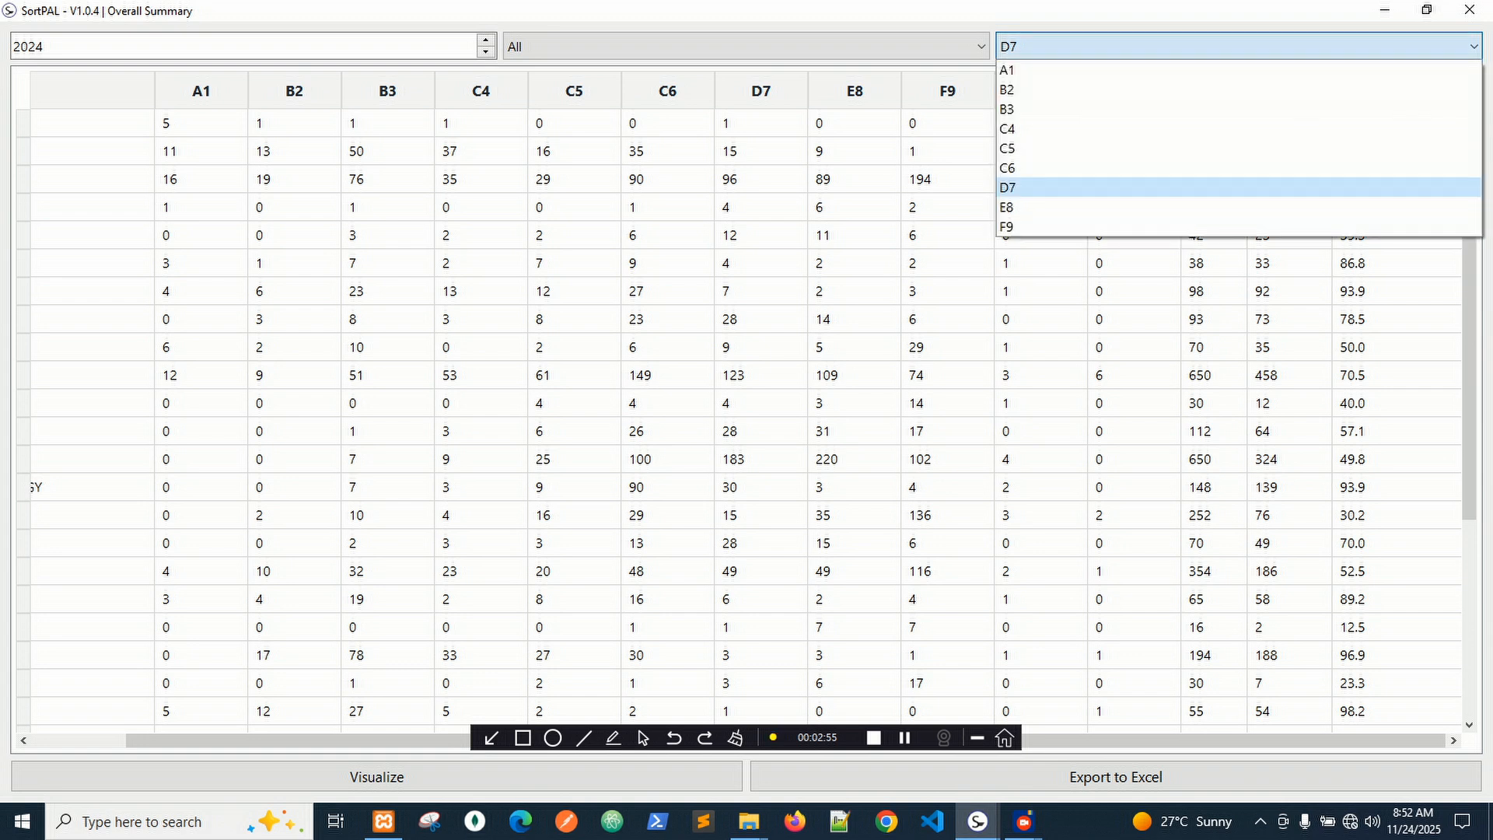
pyautogui.click(1392, 46)
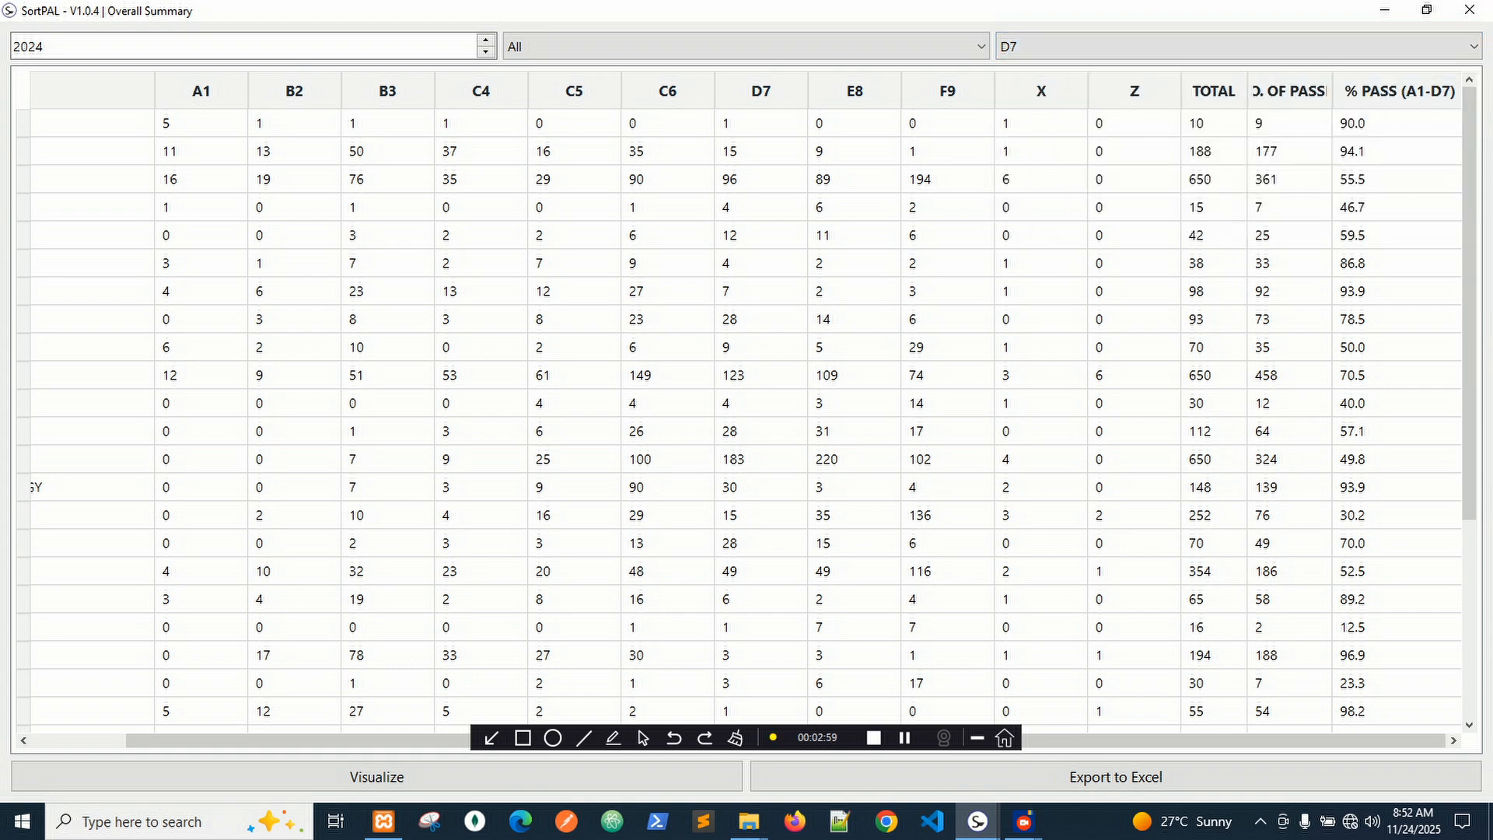
pyautogui.click(1287, 46)
pyautogui.click(1027, 168)
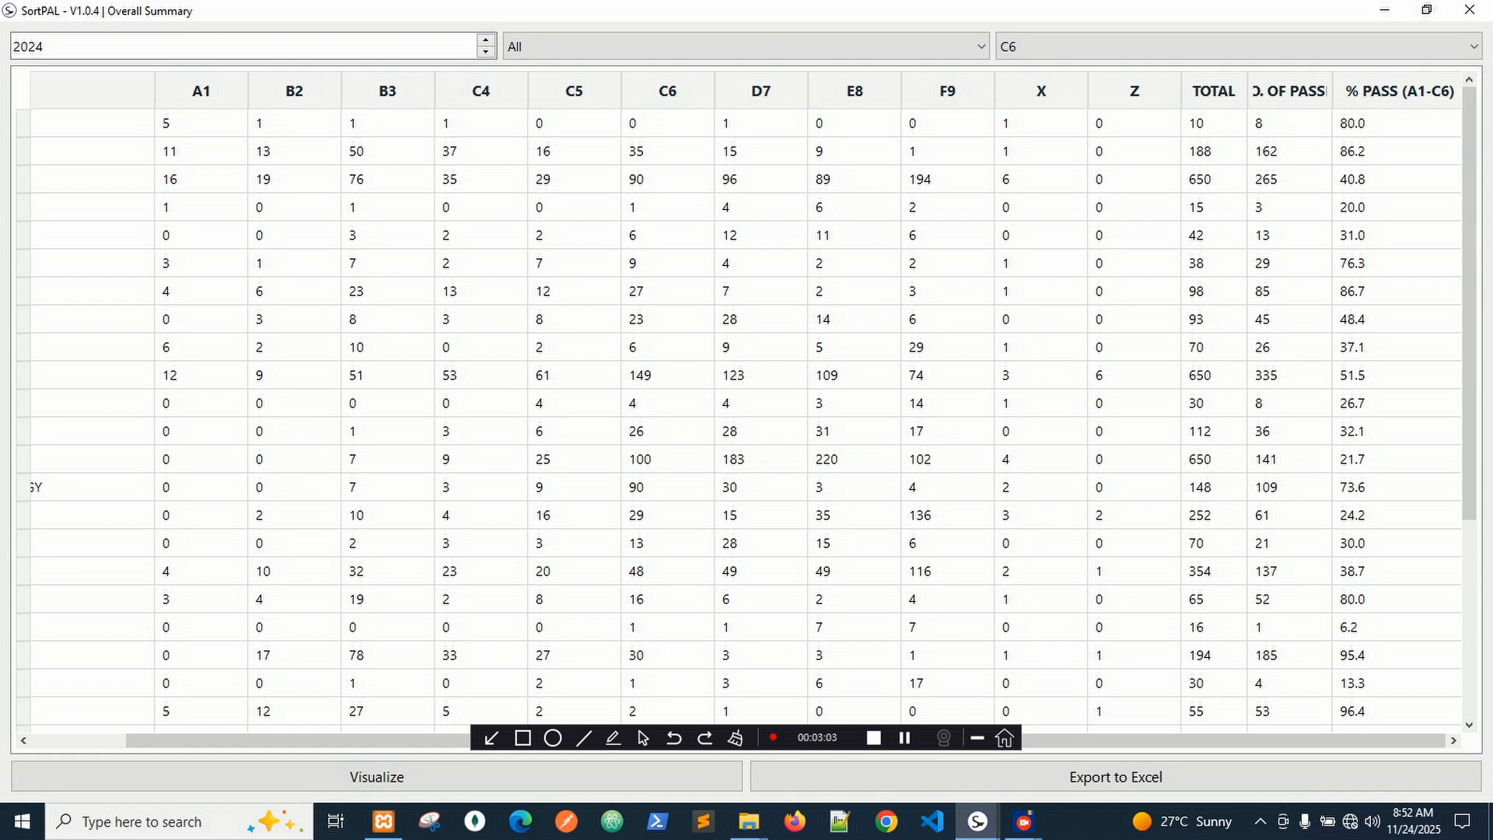
pyautogui.click(1287, 47)
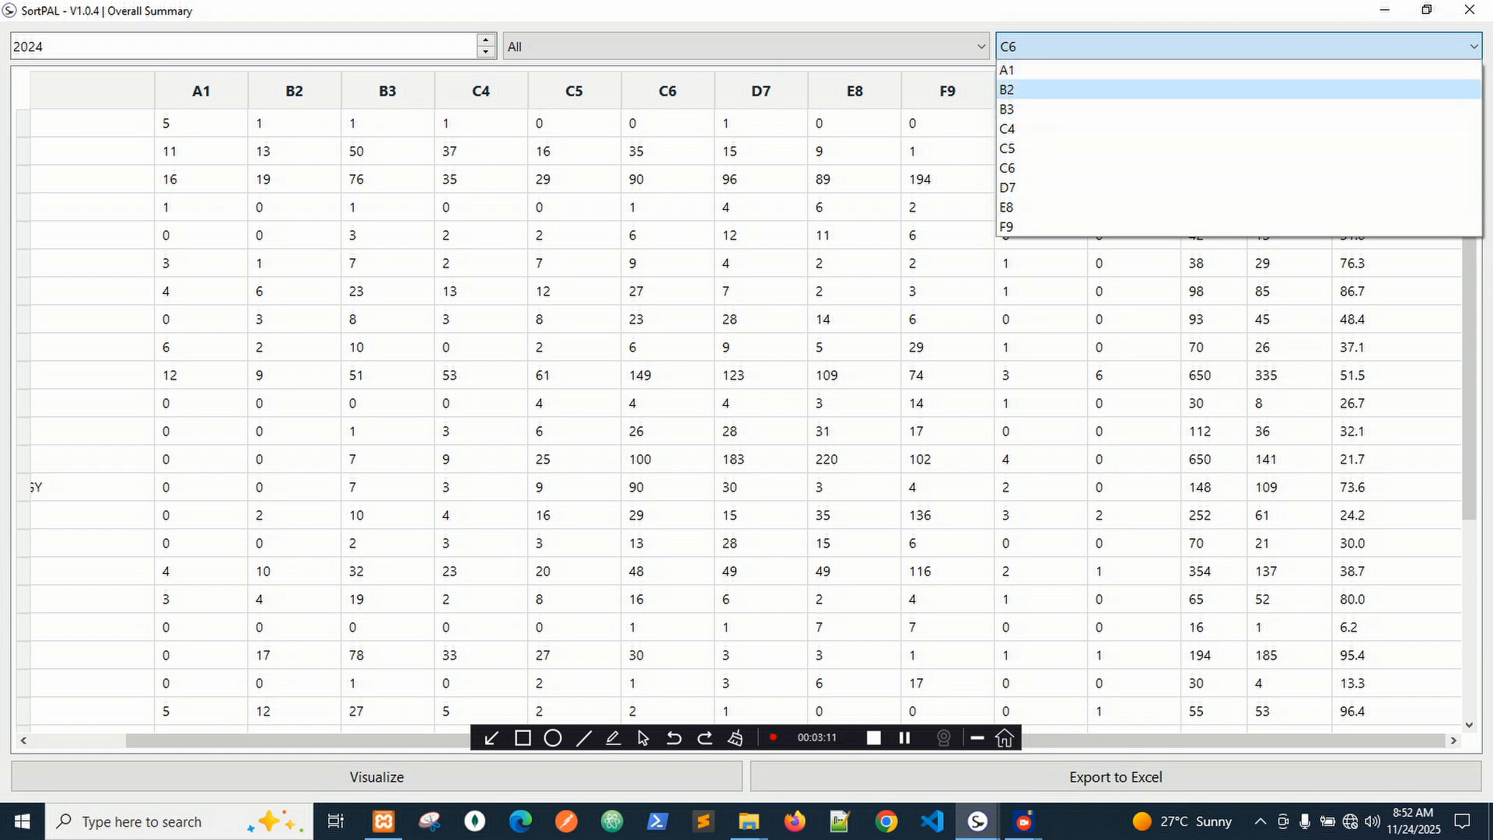
pyautogui.moveTo(1134, 728); pyautogui.dragTo(1037, 740)
pyautogui.scroll(2, 747, 420)
pyautogui.scroll(-2, 747, 420)
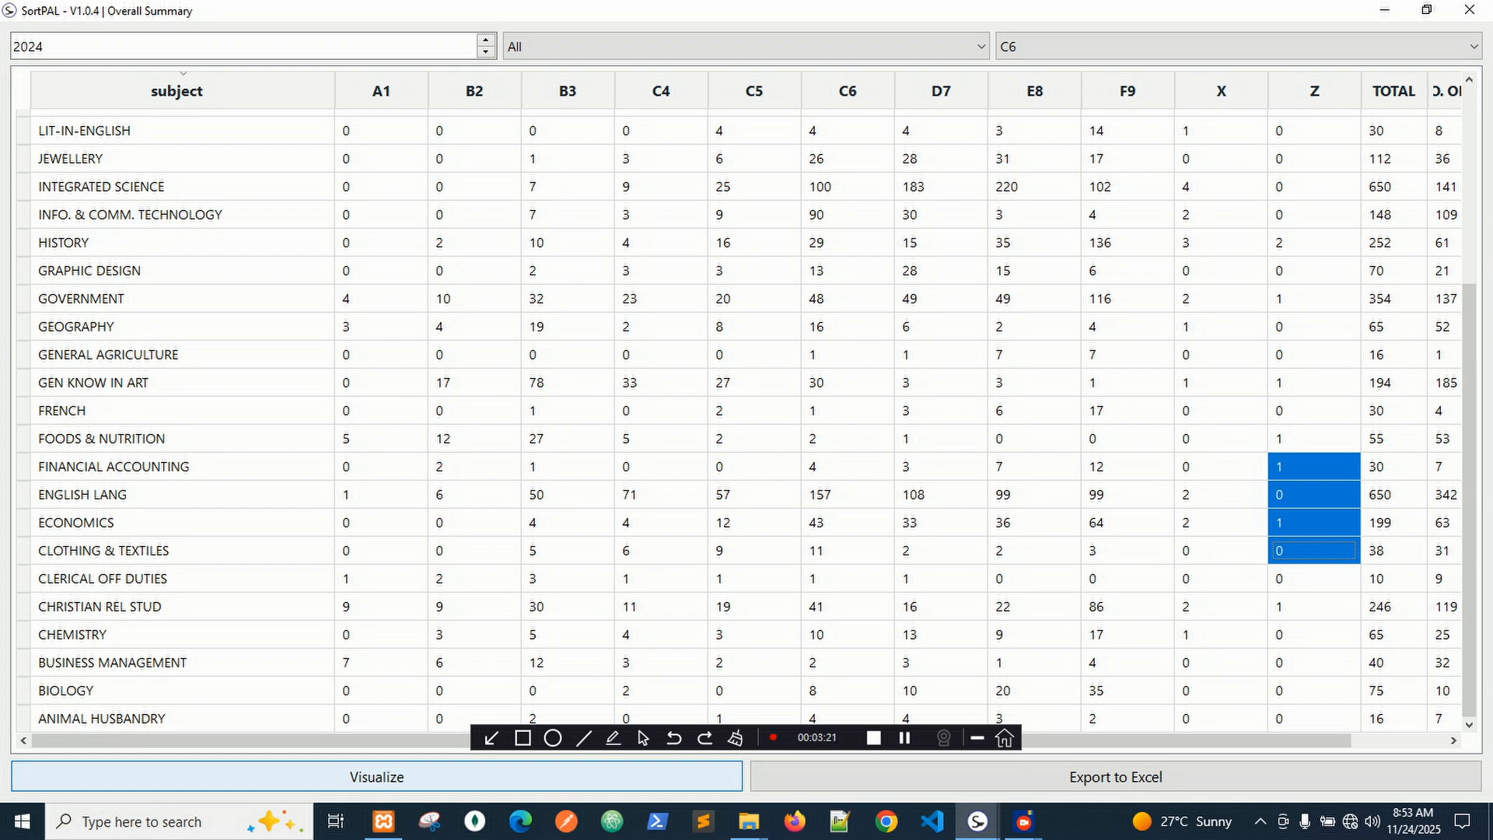
pyautogui.click(377, 776)
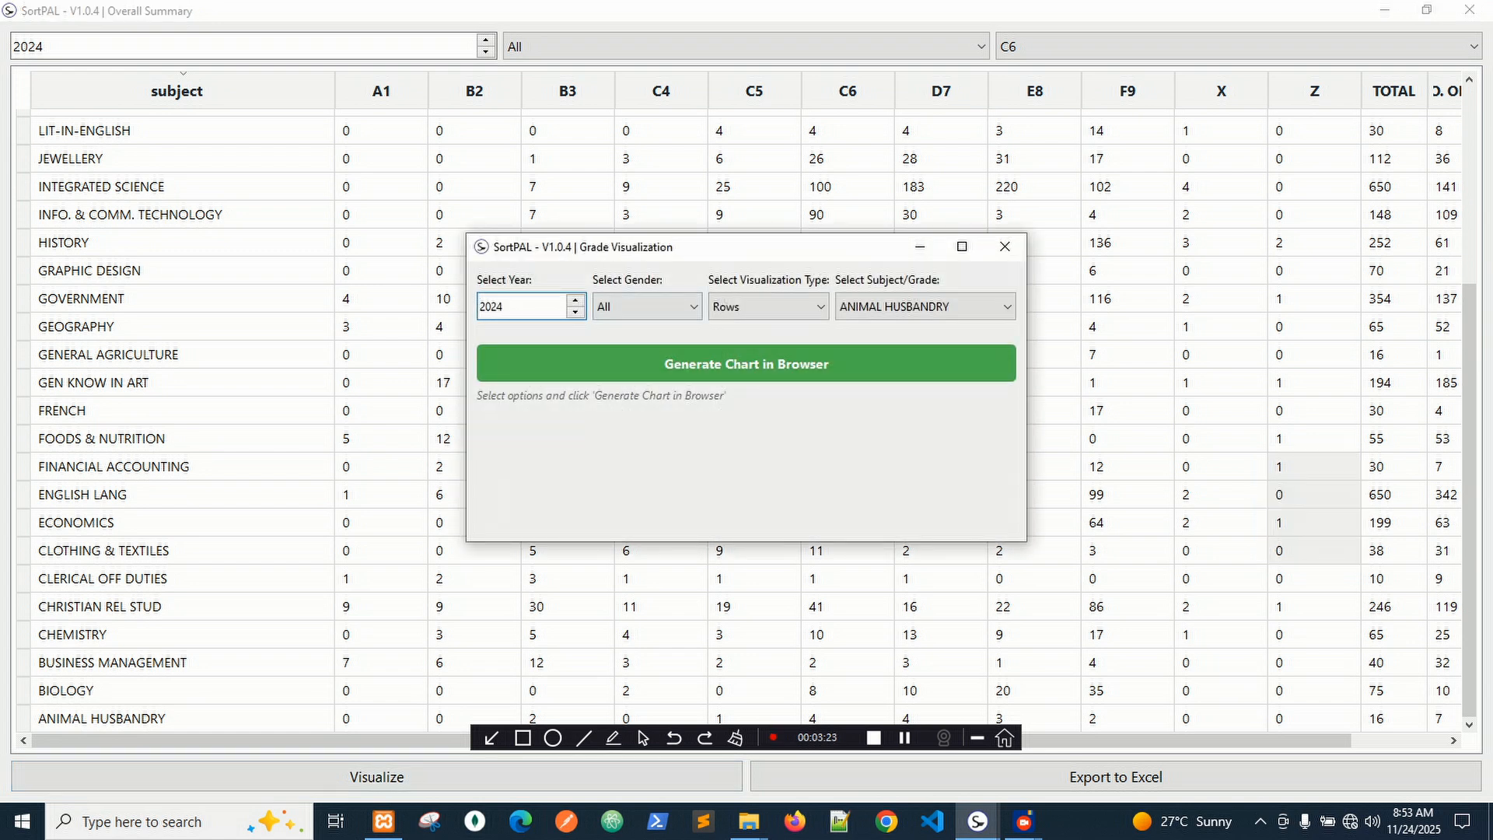
# Generate the ANIMAL HUSBANDRY 2024 grade chart for all students in the browser.
pyautogui.moveTo(743, 249); pyautogui.dragTo(570, 167)
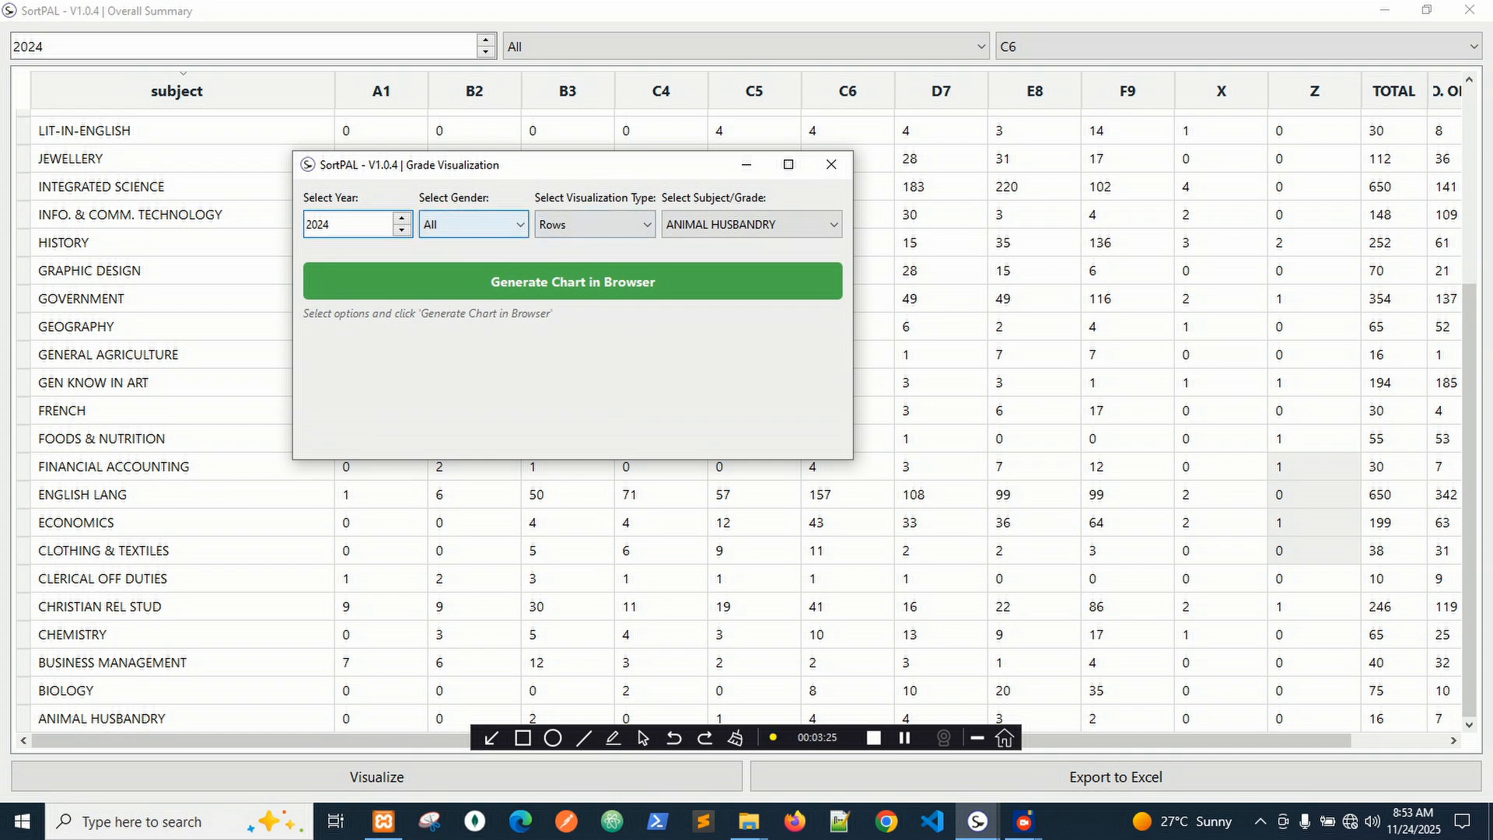
pyautogui.click(572, 281)
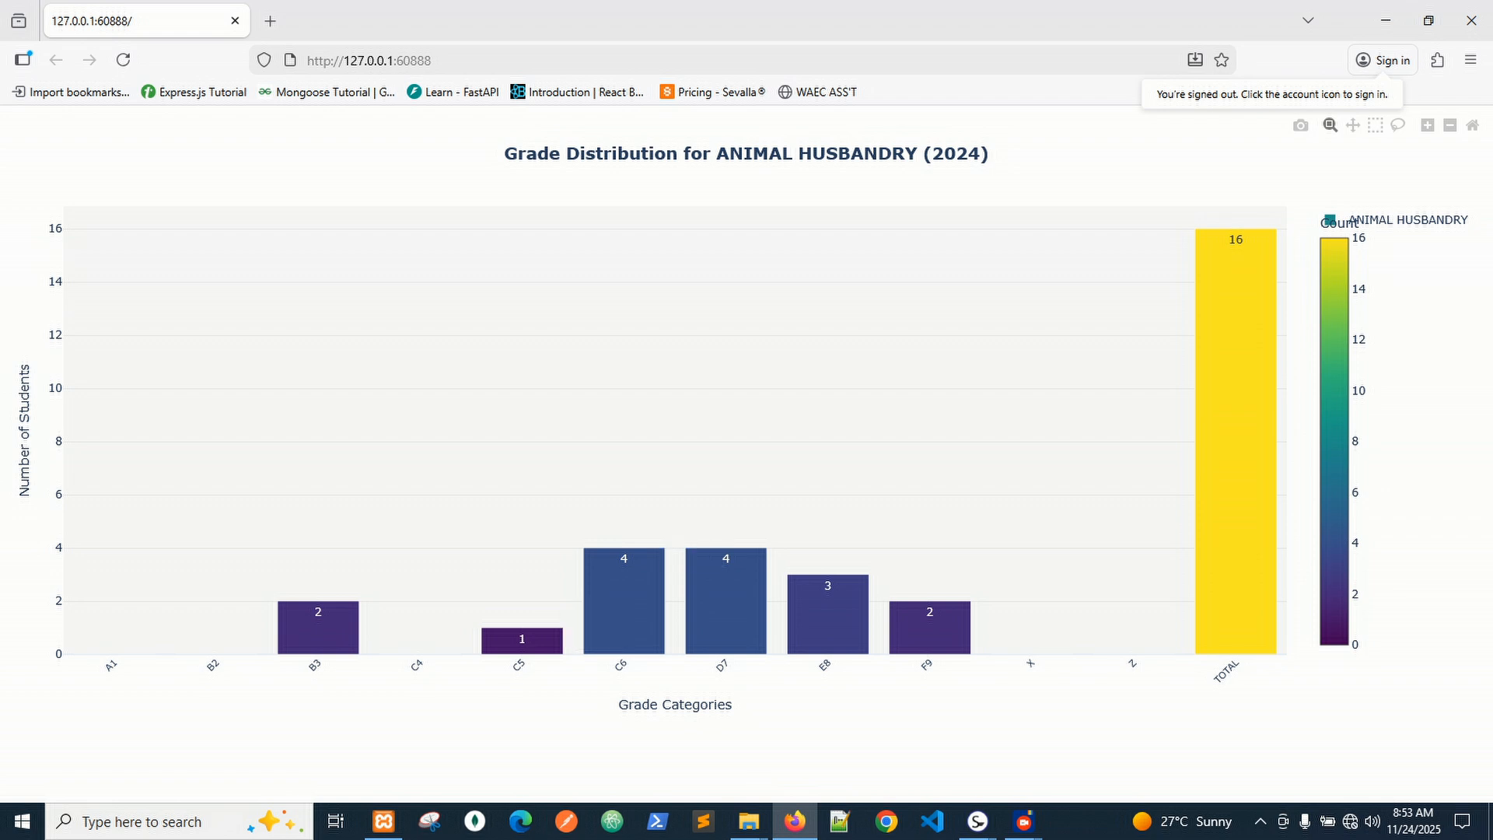
# Chart grade A1 across all subjects as columns for 2024, all genders, in the browser.
pyautogui.moveTo(318, 628)
pyautogui.moveTo(977, 822)
pyautogui.click(1166, 743)
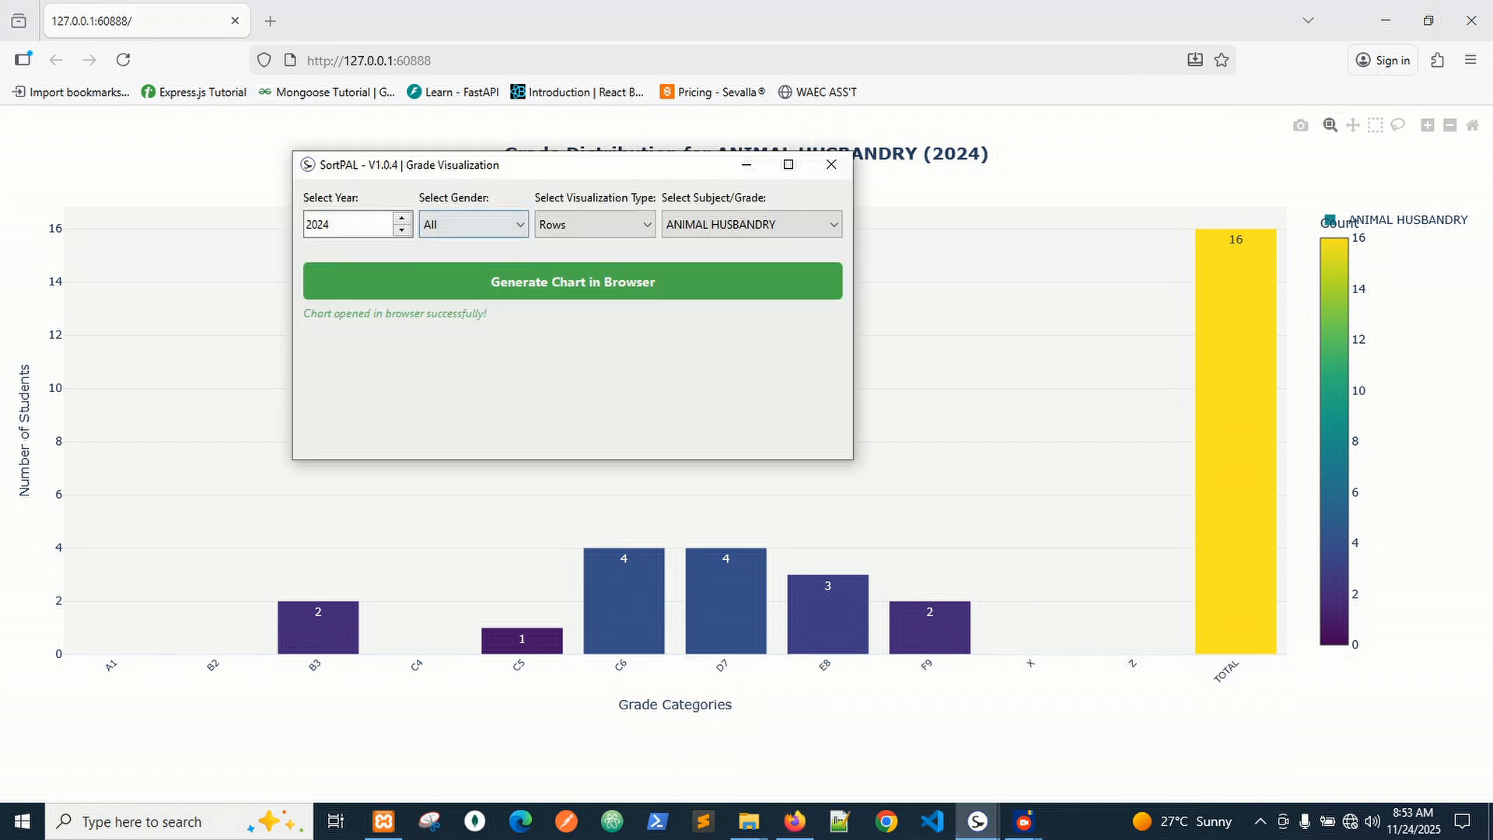
pyautogui.click(474, 224)
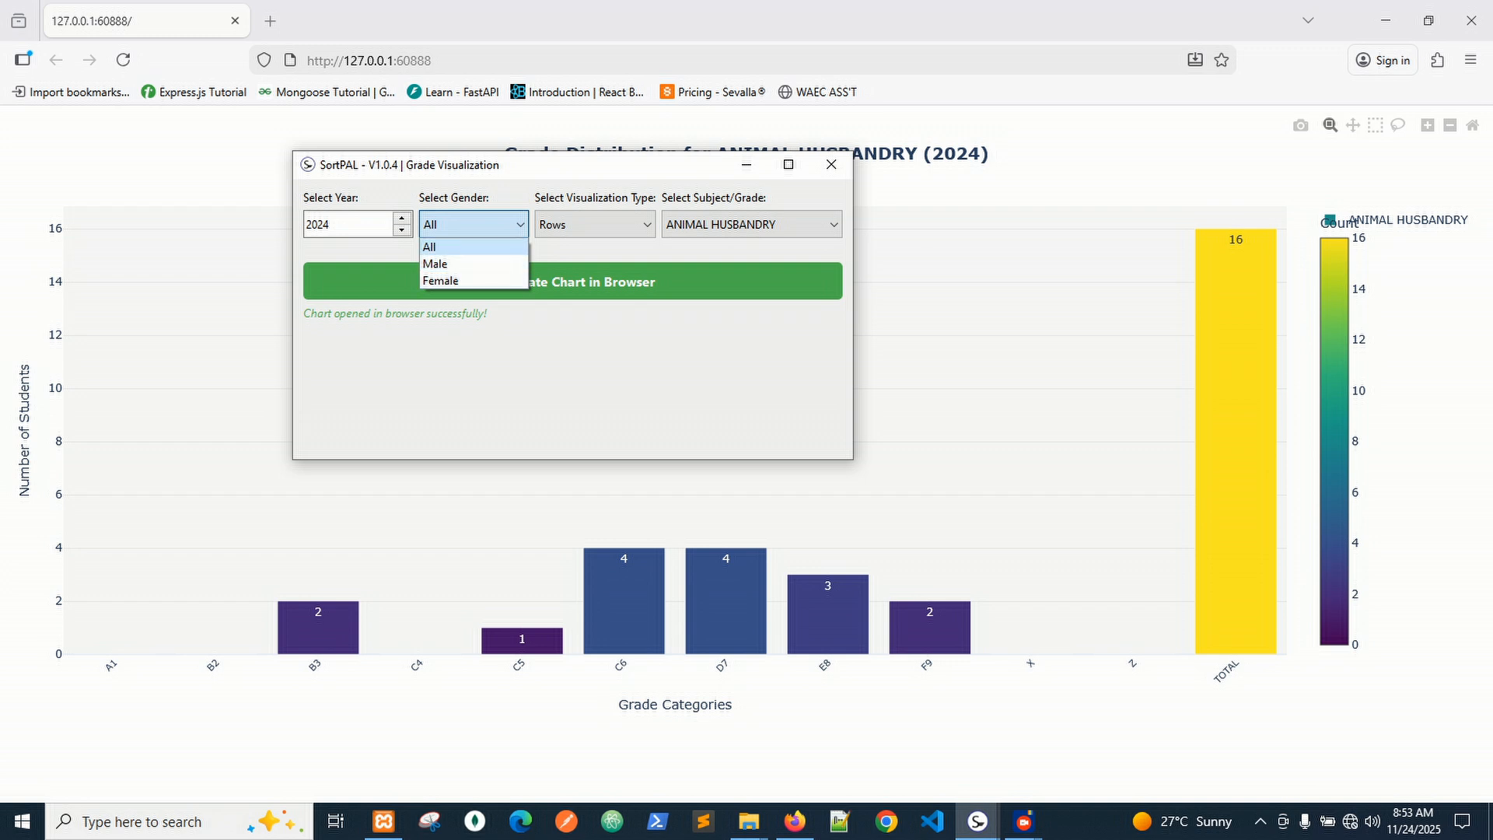
pyautogui.click(595, 225)
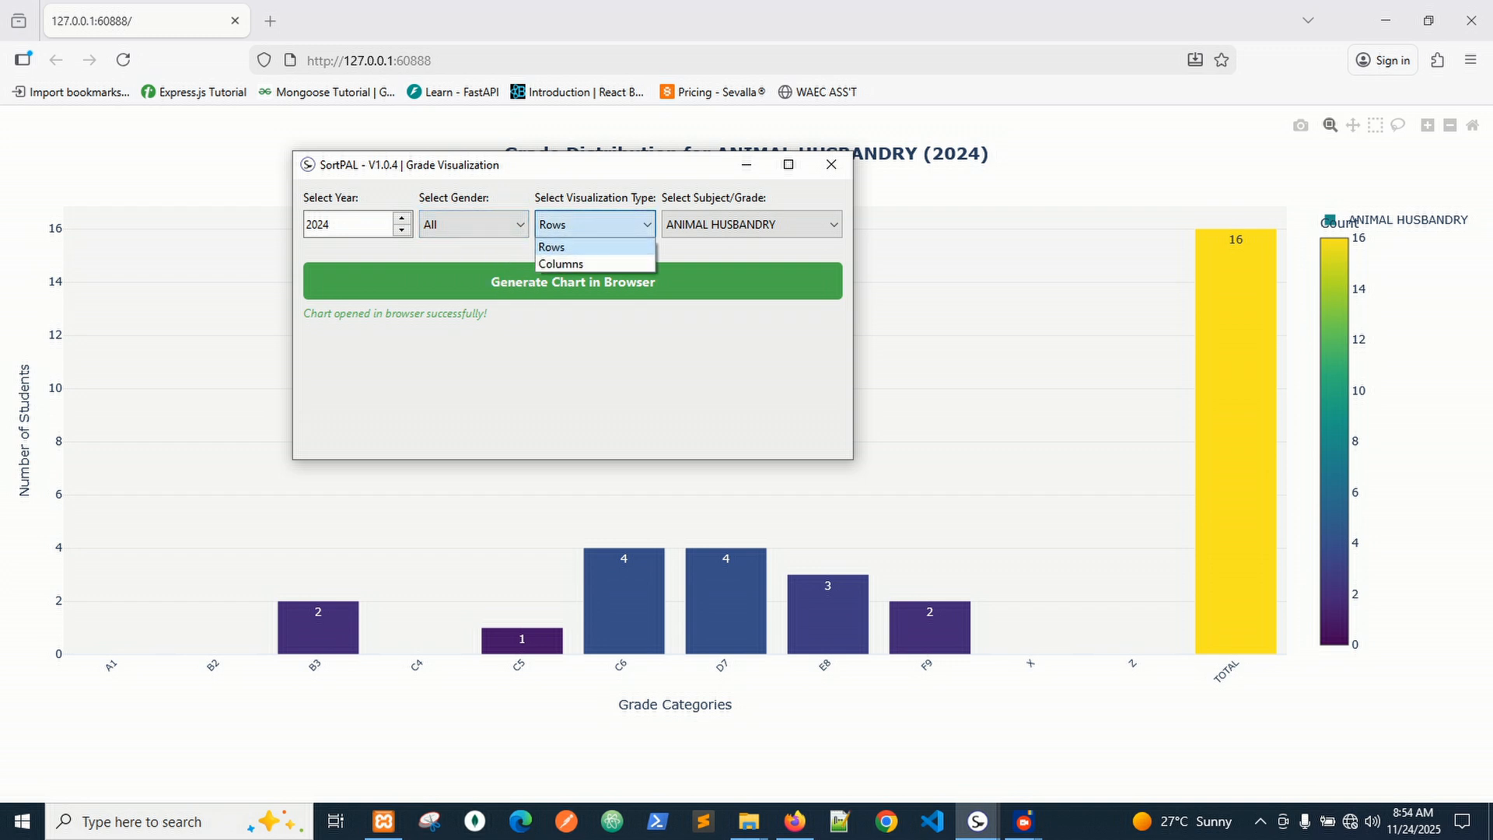
pyautogui.click(751, 225)
pyautogui.scroll(-8, 745, 297)
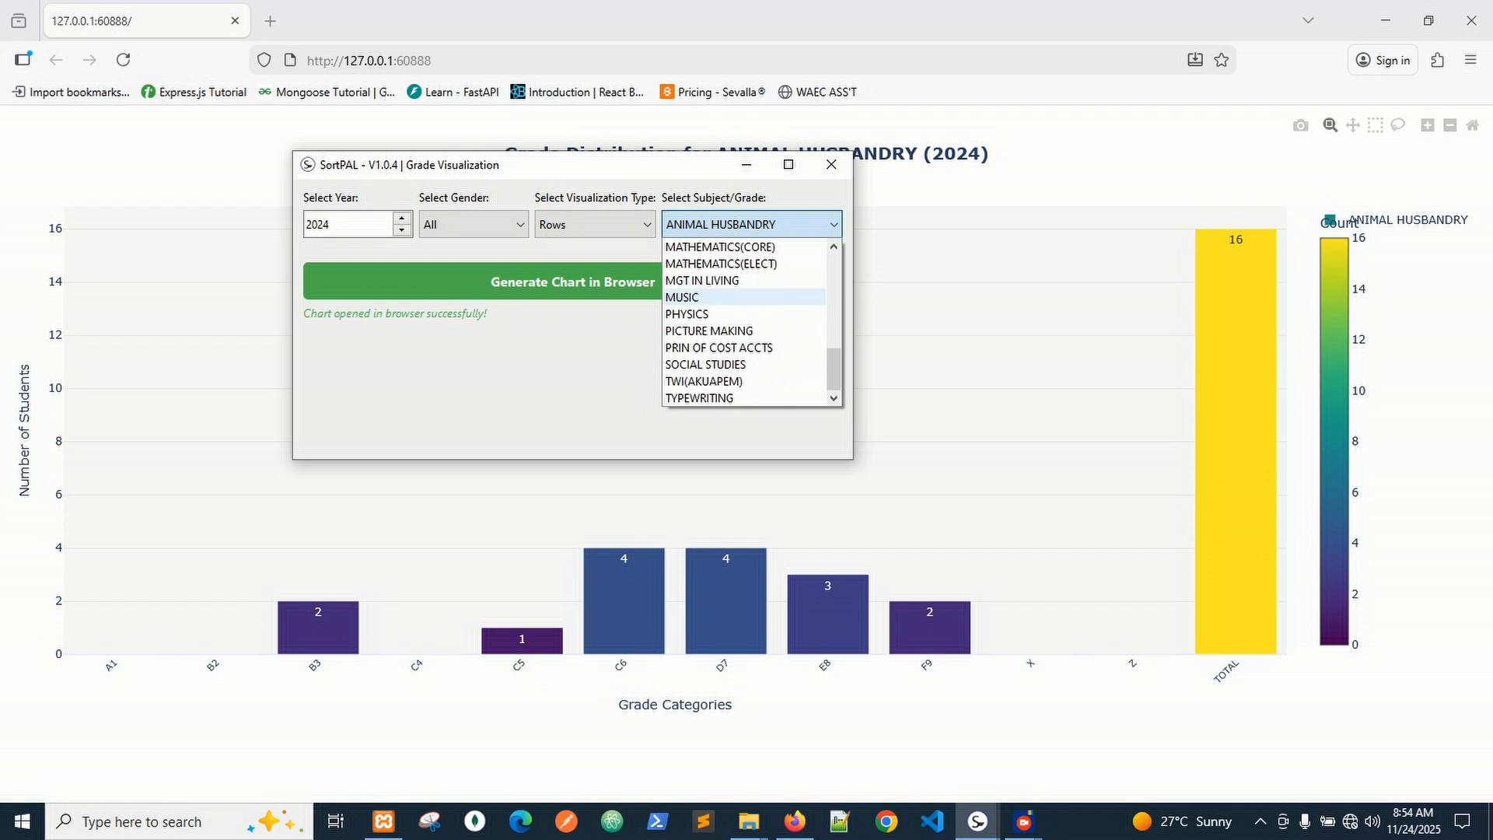
pyautogui.scroll(8, 745, 331)
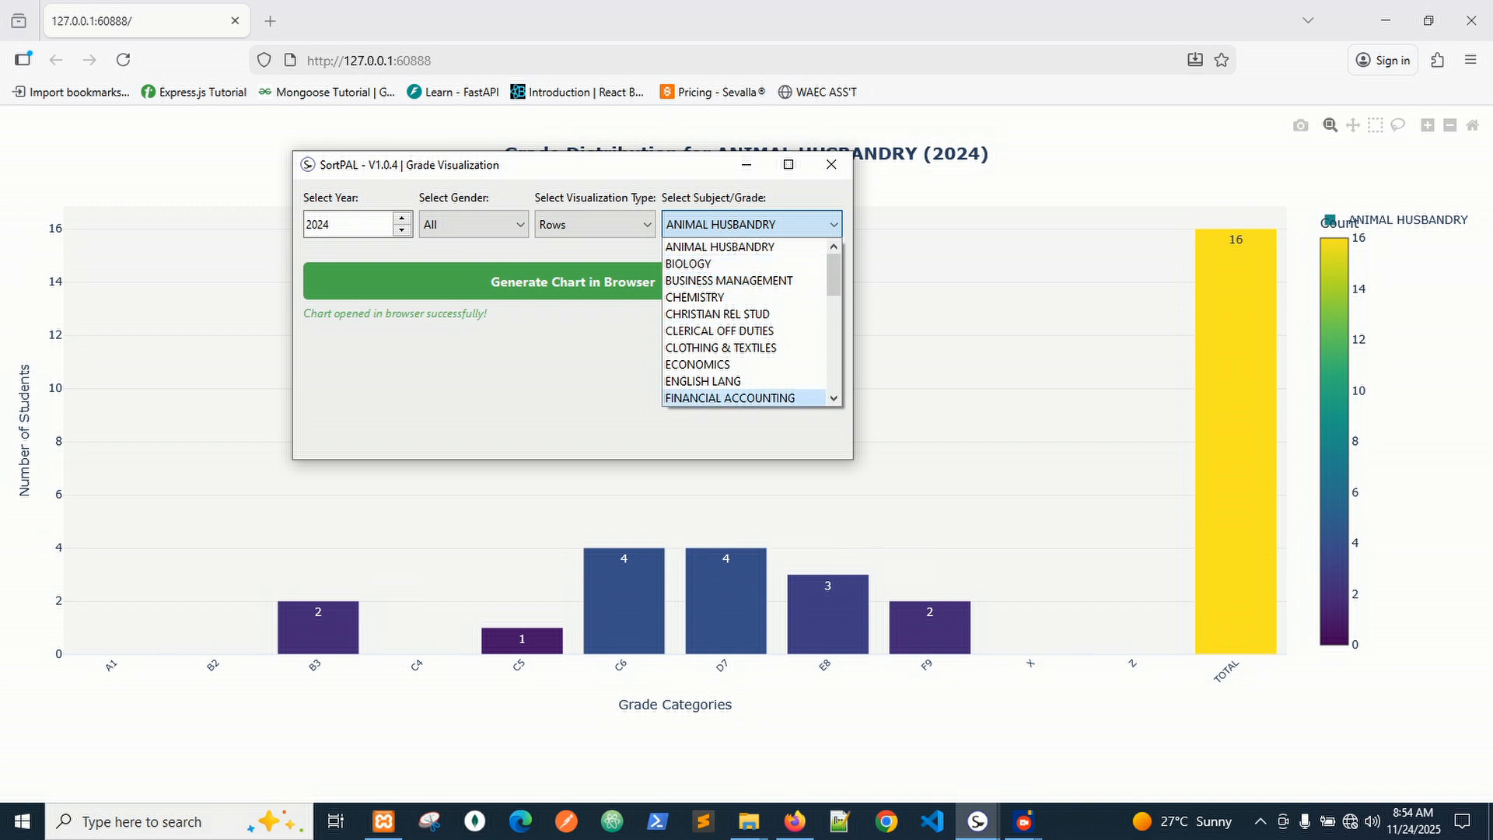
pyautogui.click(595, 225)
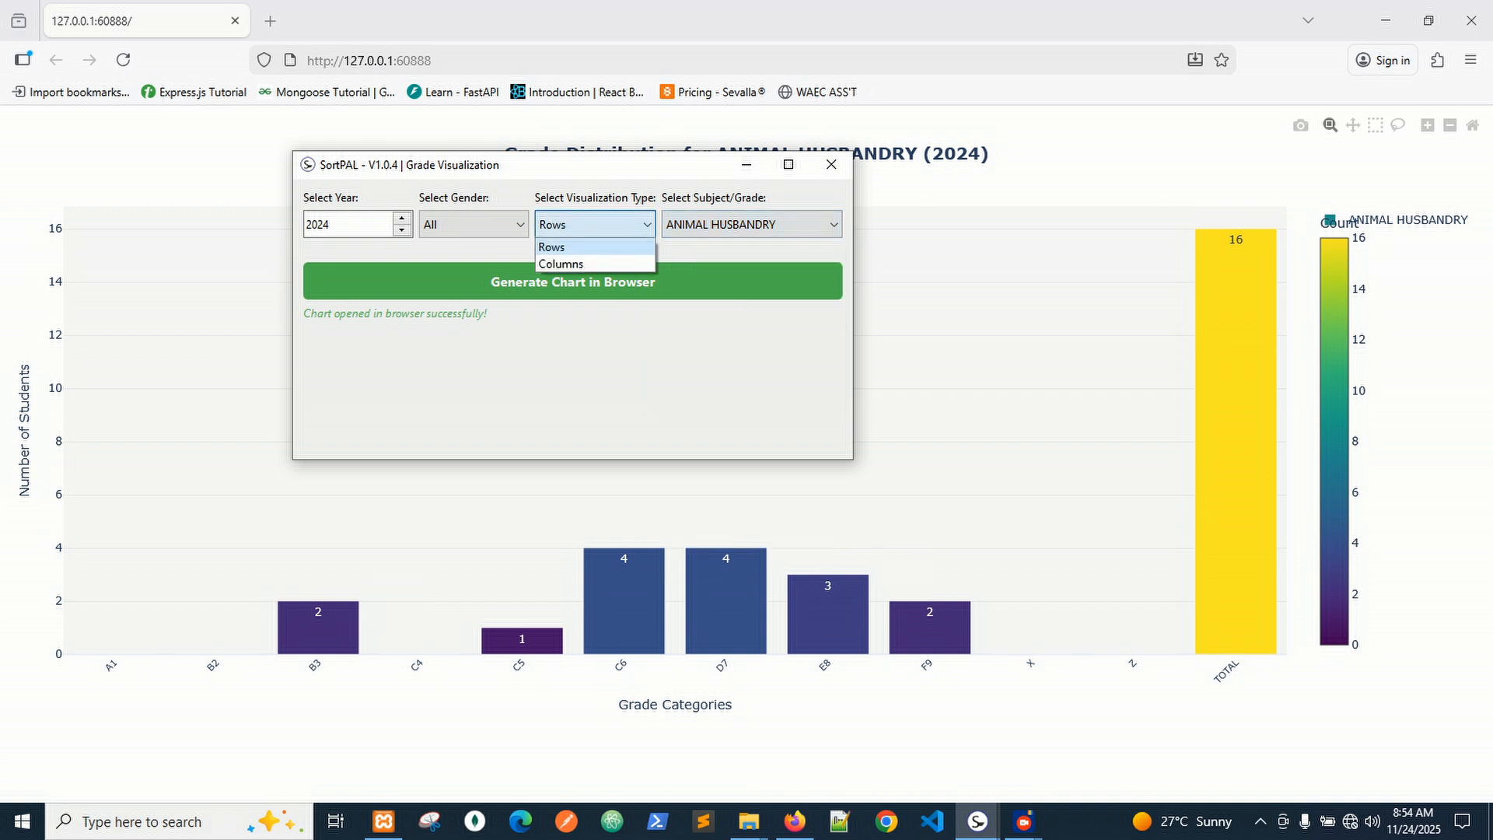
pyautogui.click(561, 263)
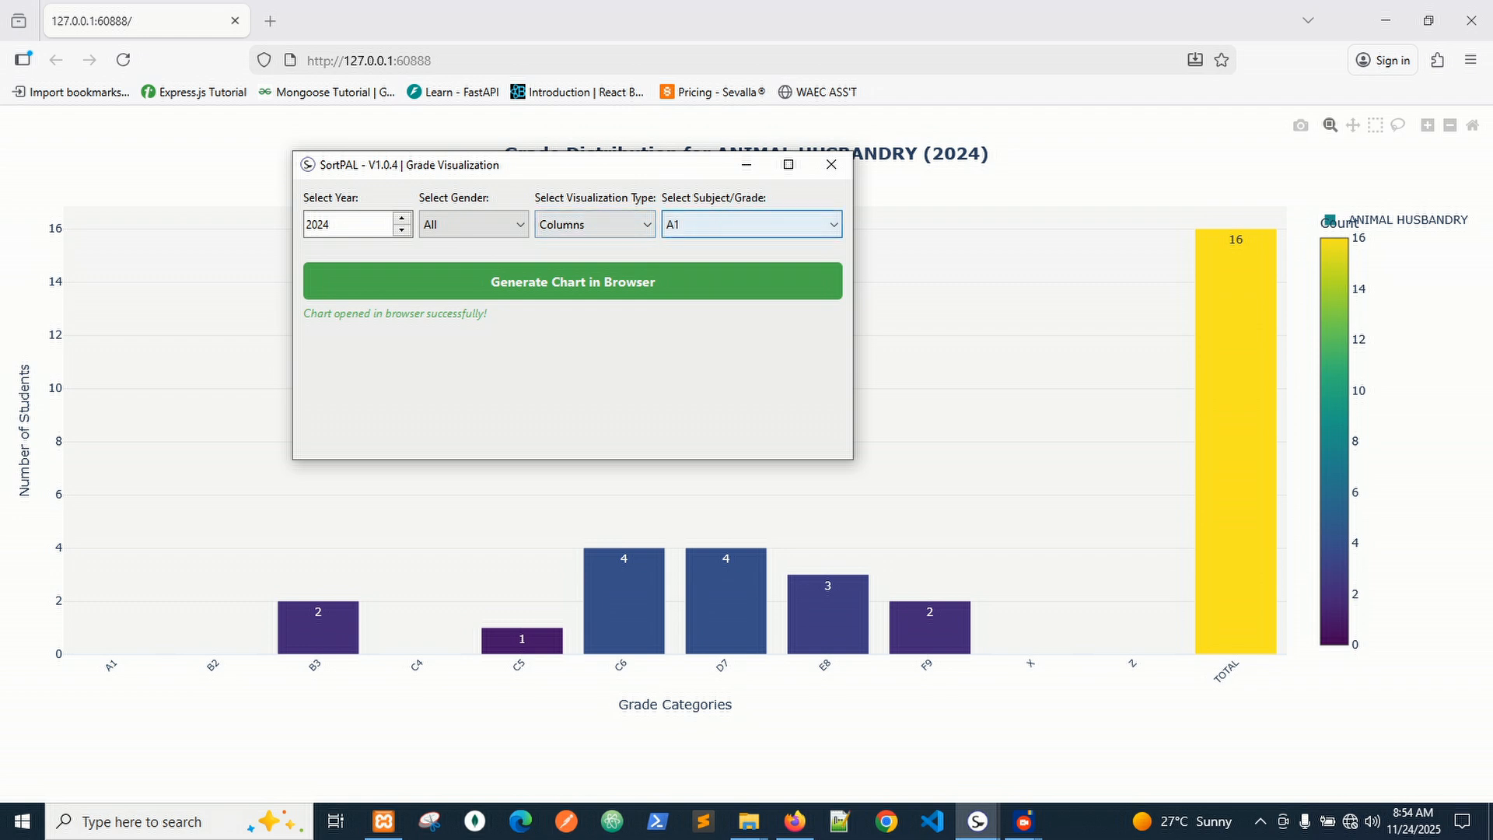
pyautogui.click(751, 224)
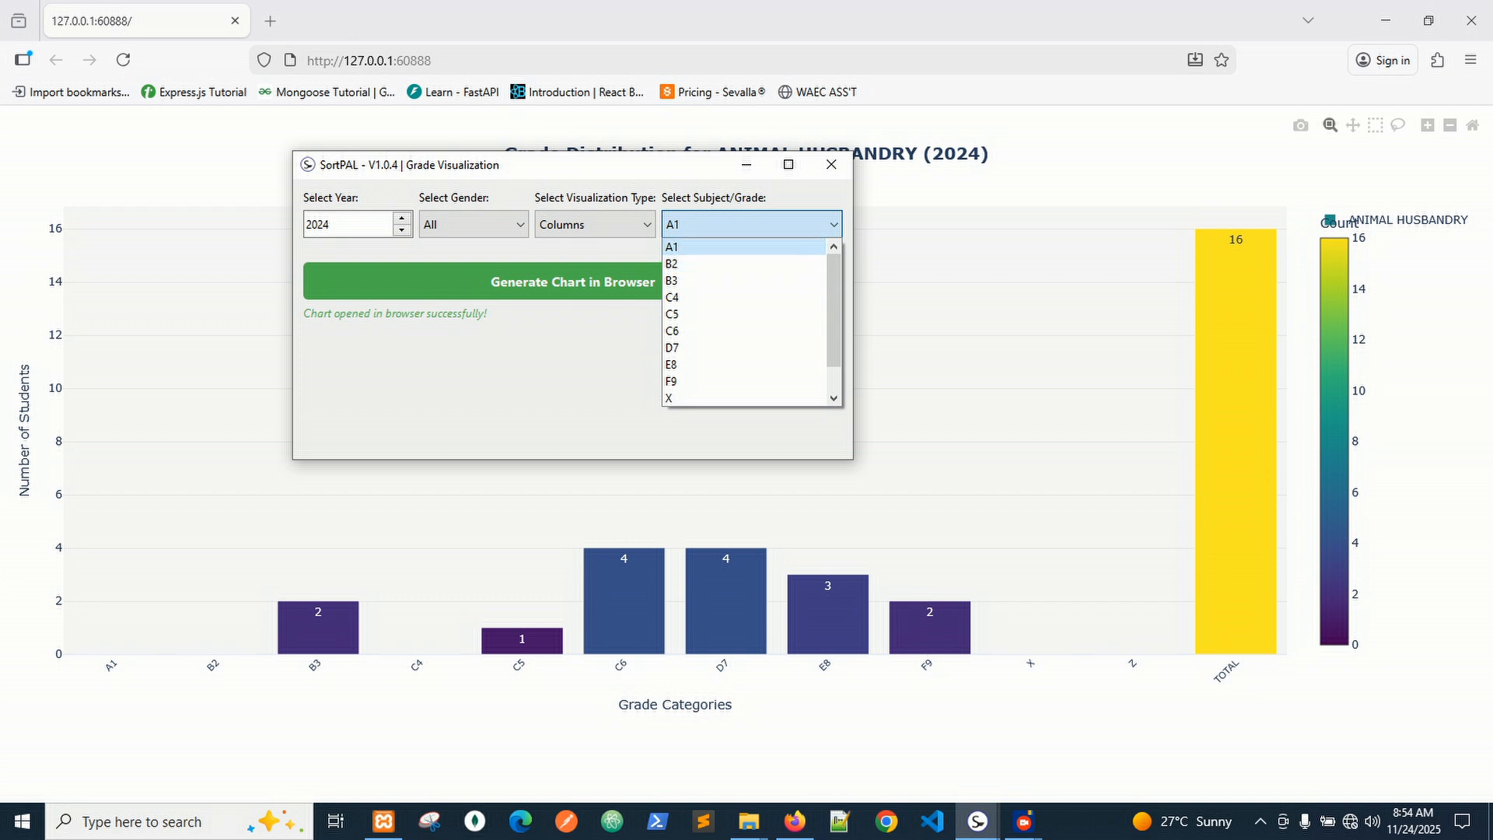
pyautogui.click(672, 247)
pyautogui.click(572, 281)
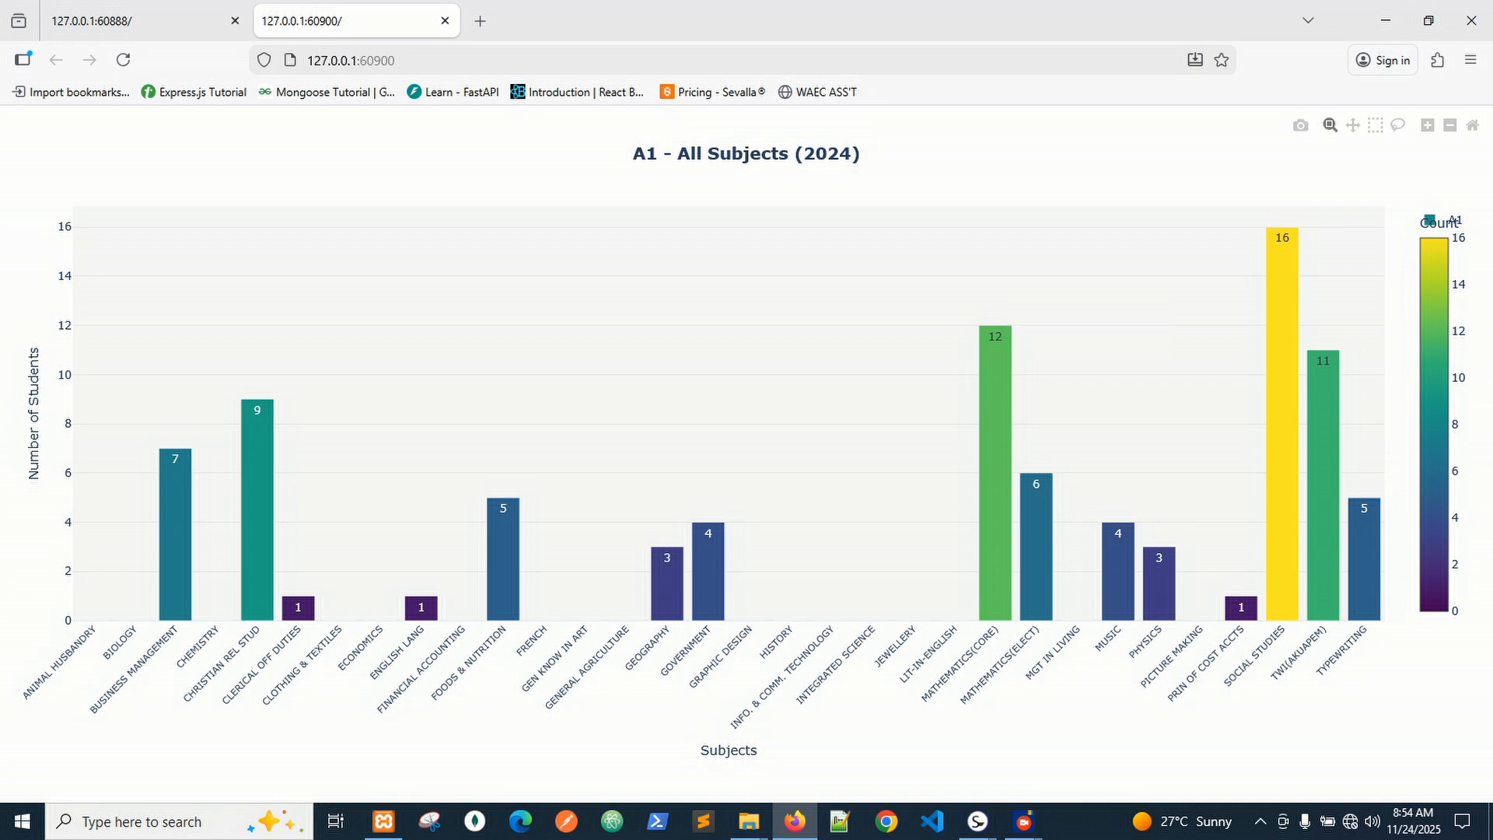
# Zoom the A1 chart in around INTEGRATED SCIENCE, then reset the axes.
pyautogui.moveTo(851, 333); pyautogui.dragTo(892, 364)
pyautogui.scroll(4, 966, 287)
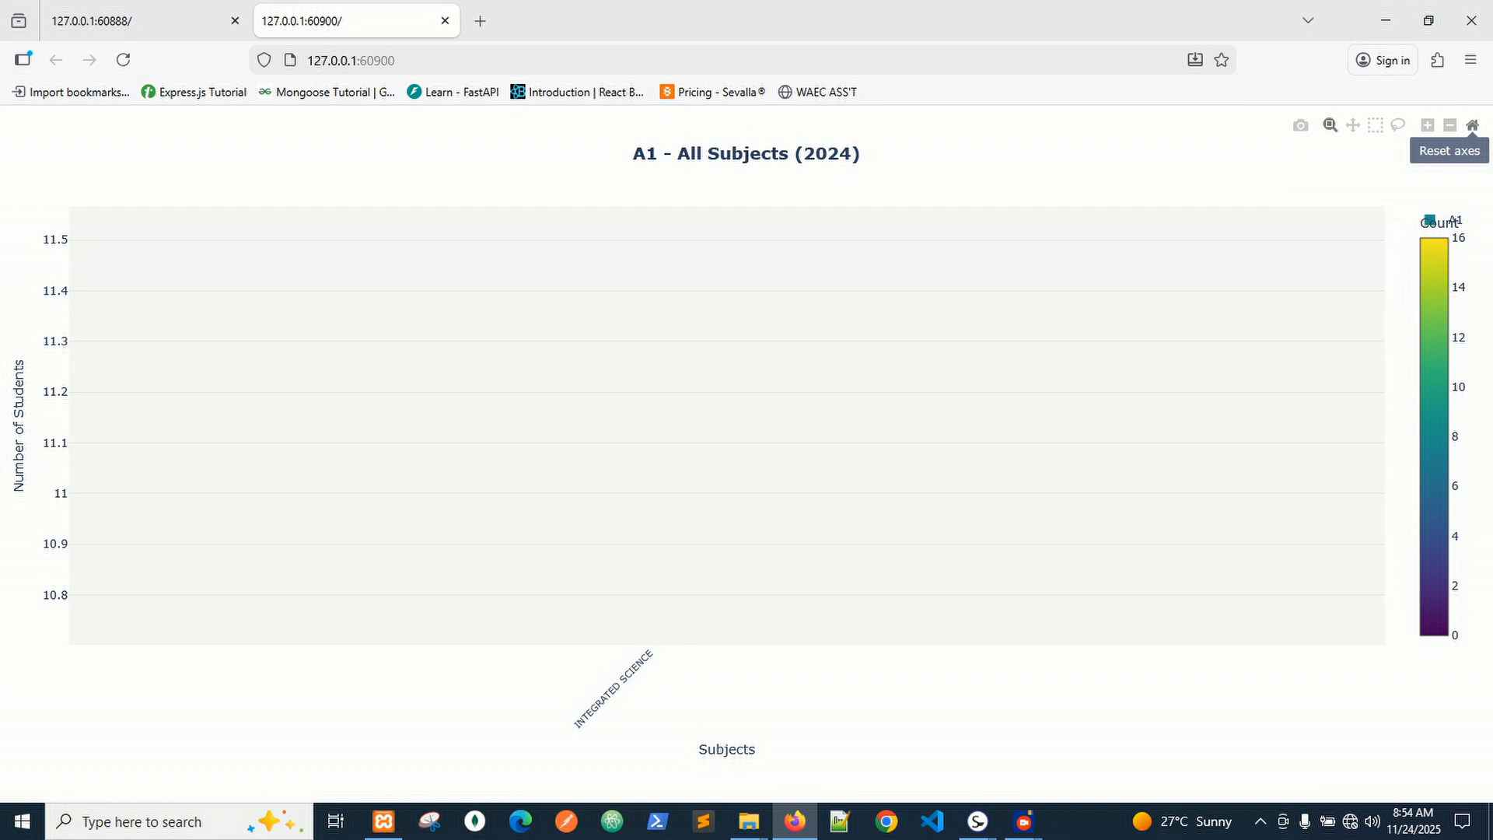
pyautogui.click(1472, 125)
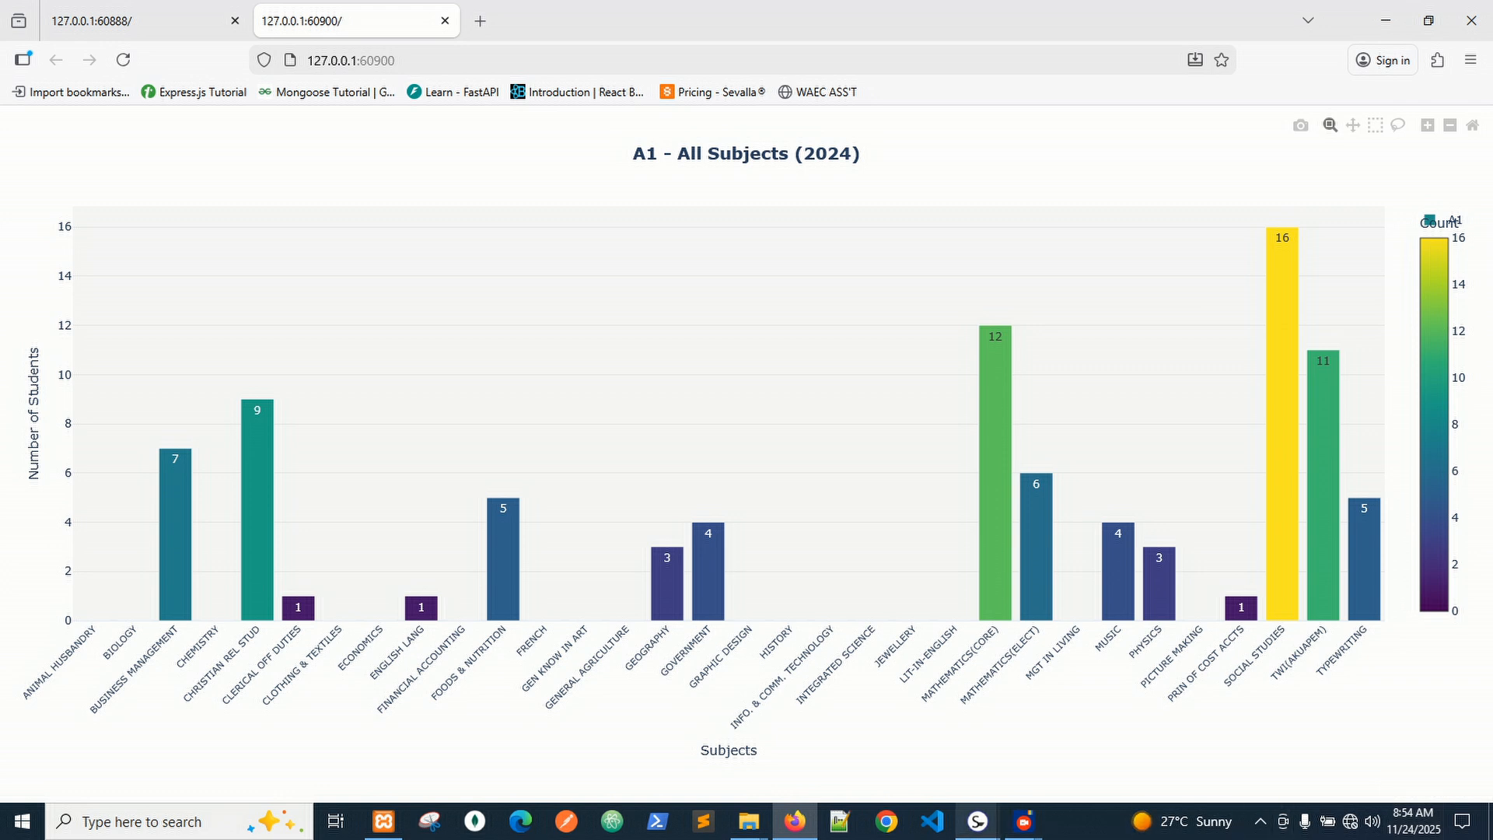
# Bring the Grade Visualization window back over the browser chart.
pyautogui.moveTo(977, 822)
pyautogui.click(1167, 742)
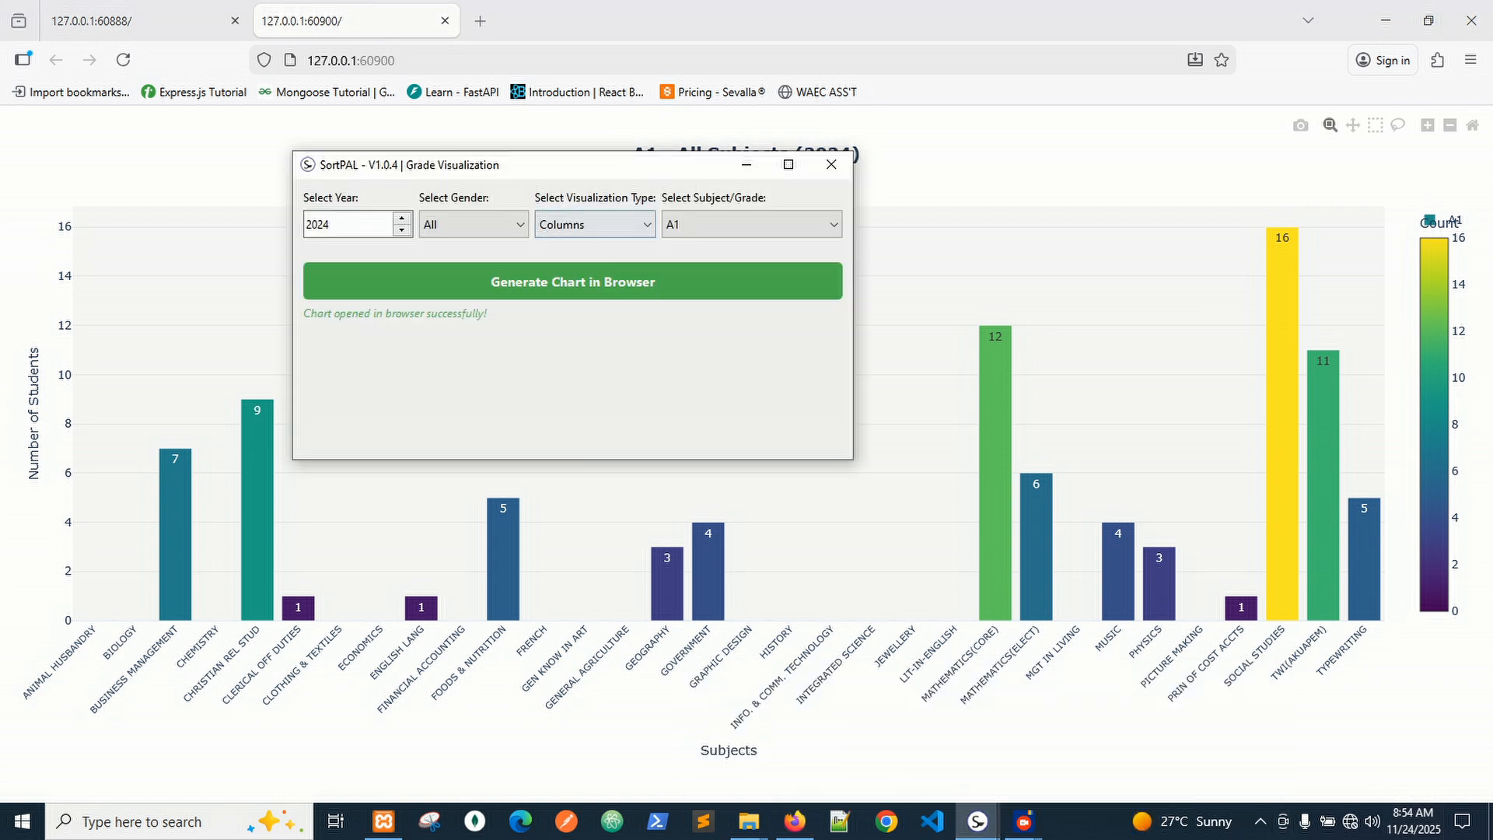
pyautogui.click(751, 224)
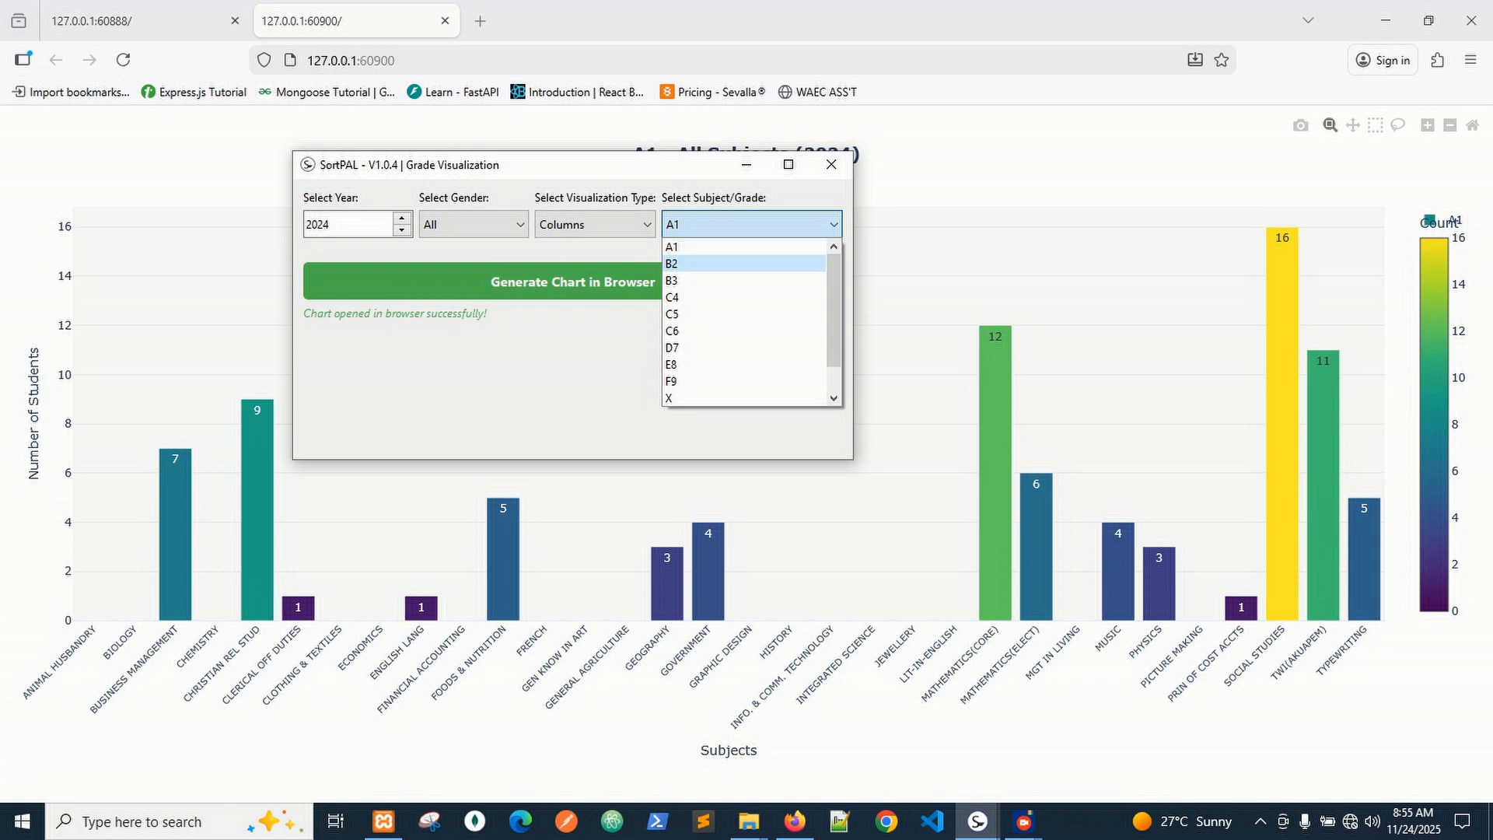
# Try the Gender, Type and Subject/Grade dropdowns, leave Columns and A1, then close Grade Visualization.
pyautogui.click(351, 225)
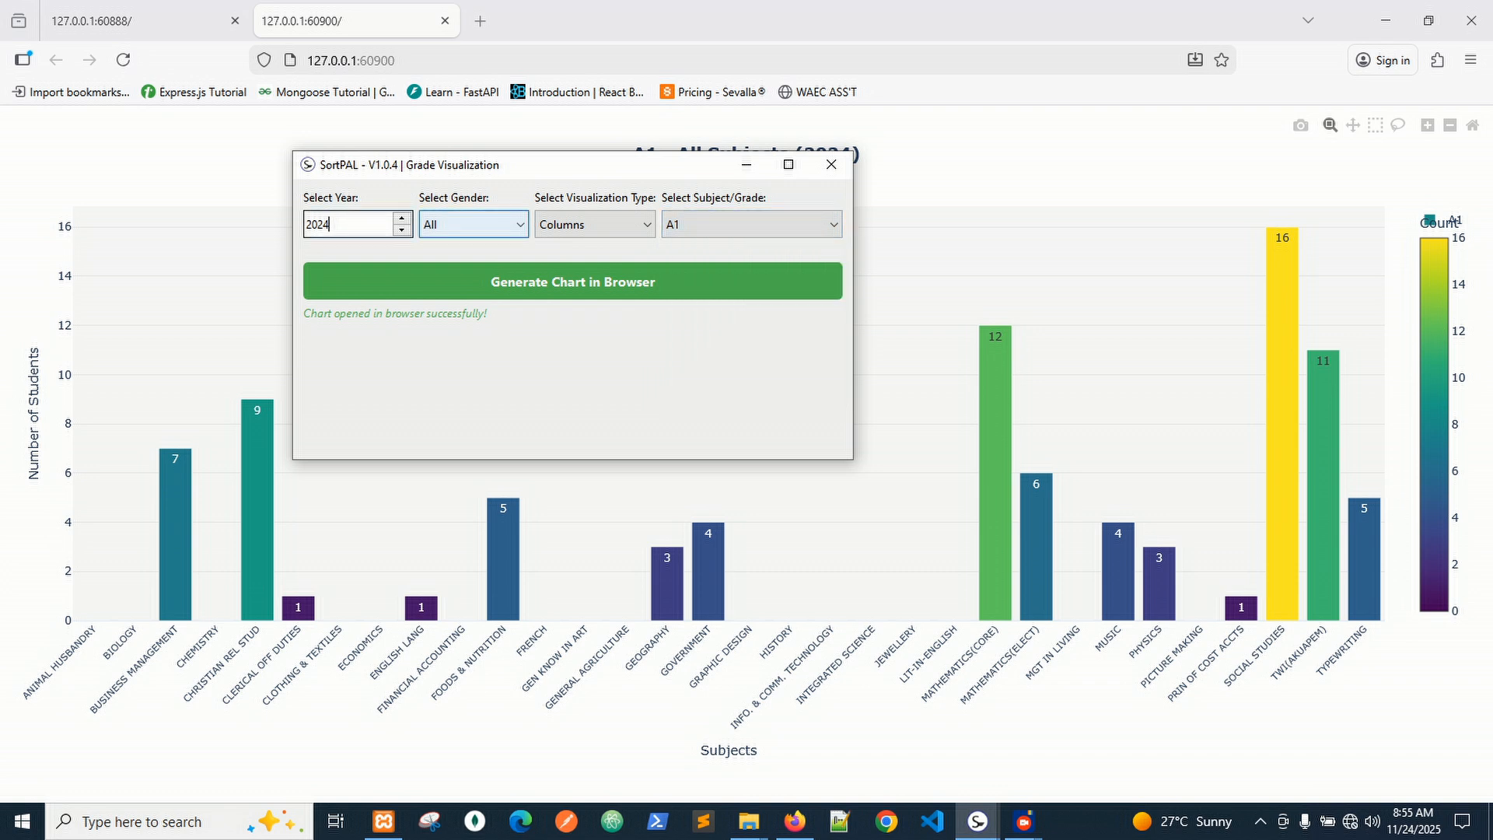
pyautogui.click(473, 225)
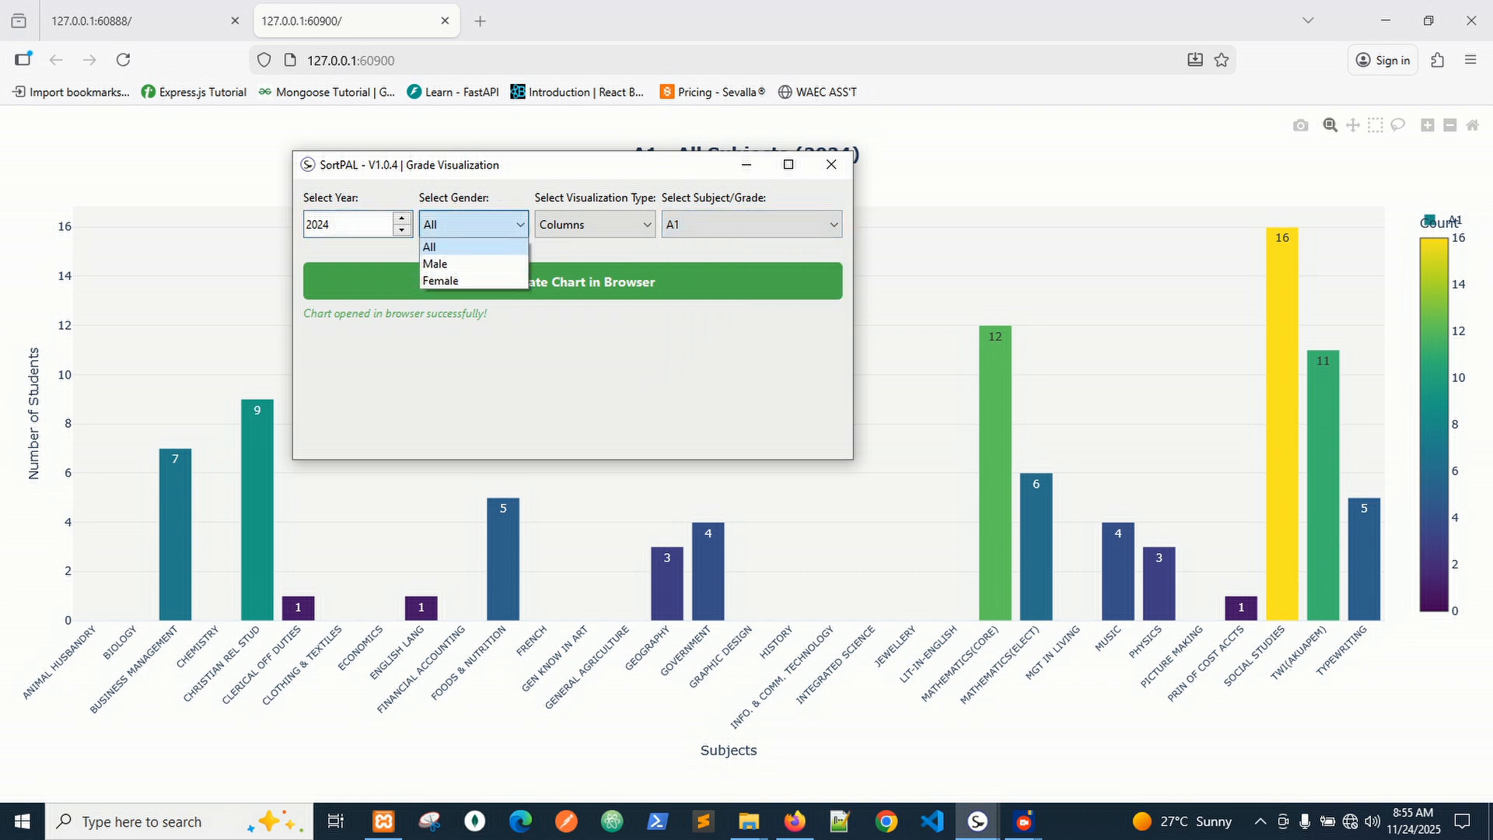
pyautogui.click(595, 224)
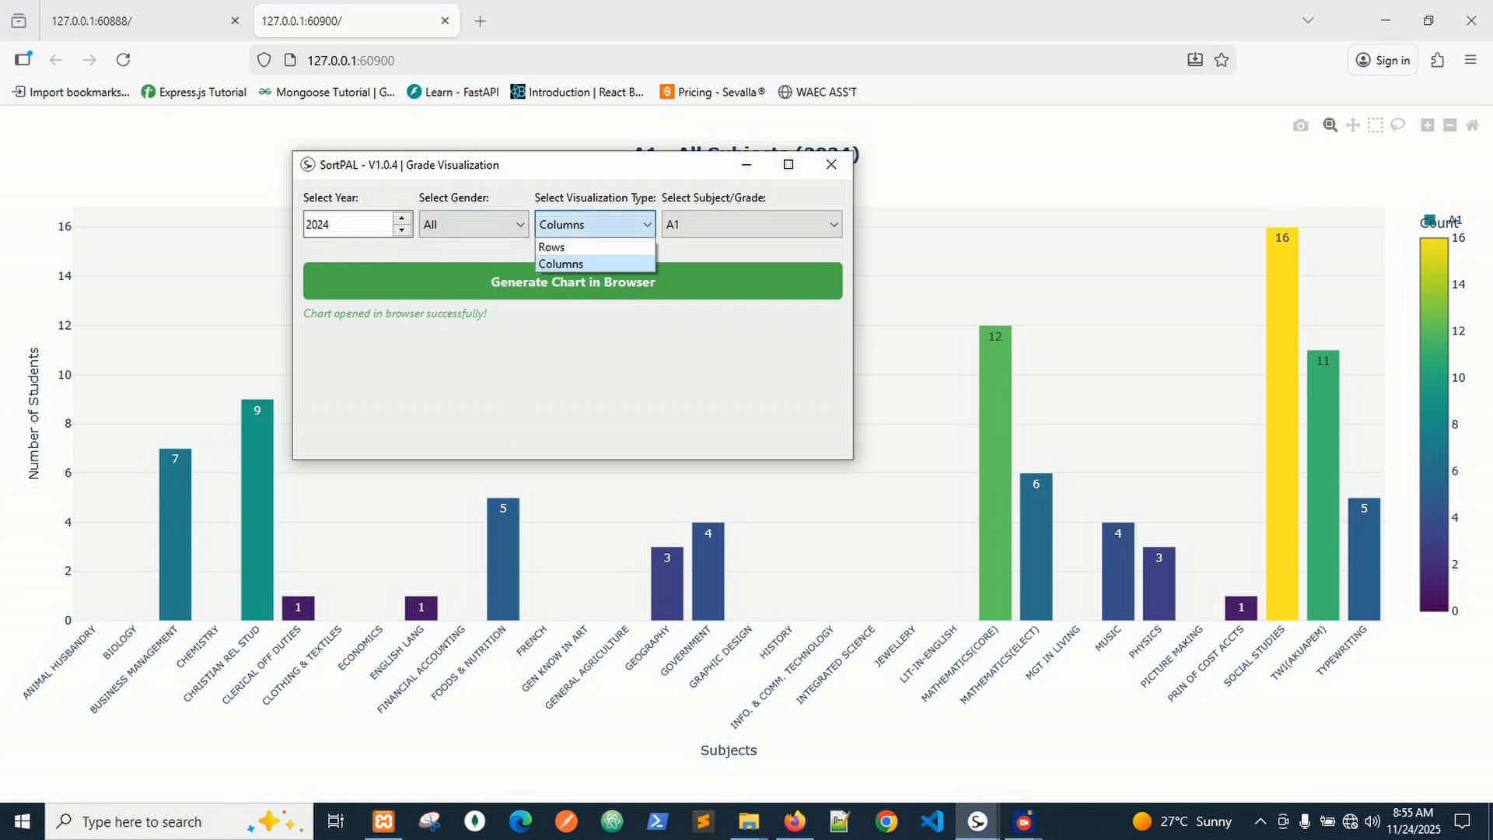
pyautogui.click(595, 247)
pyautogui.click(751, 225)
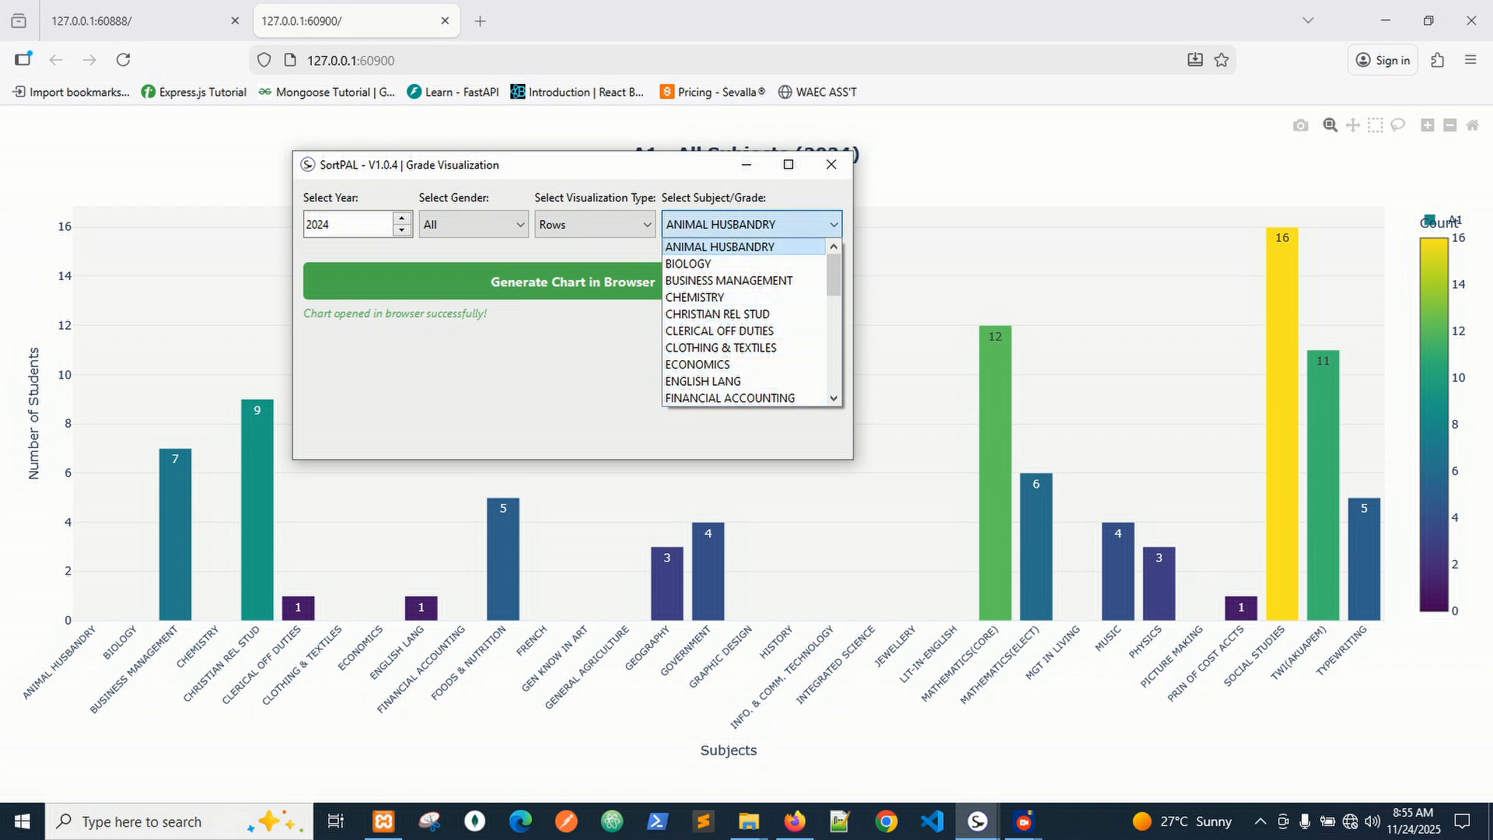
pyautogui.click(731, 246)
pyautogui.click(595, 225)
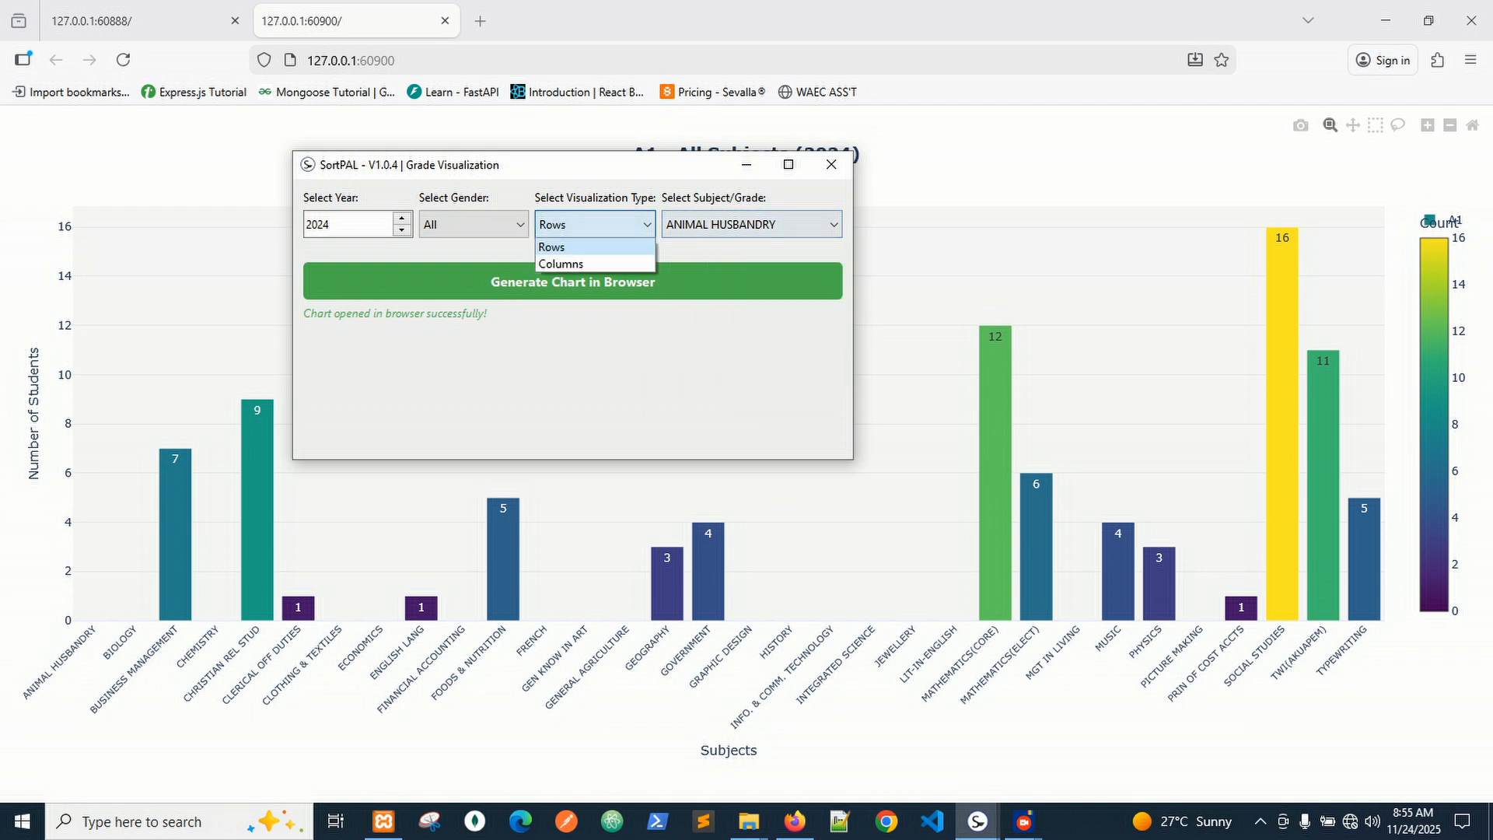
pyautogui.click(595, 260)
pyautogui.click(750, 225)
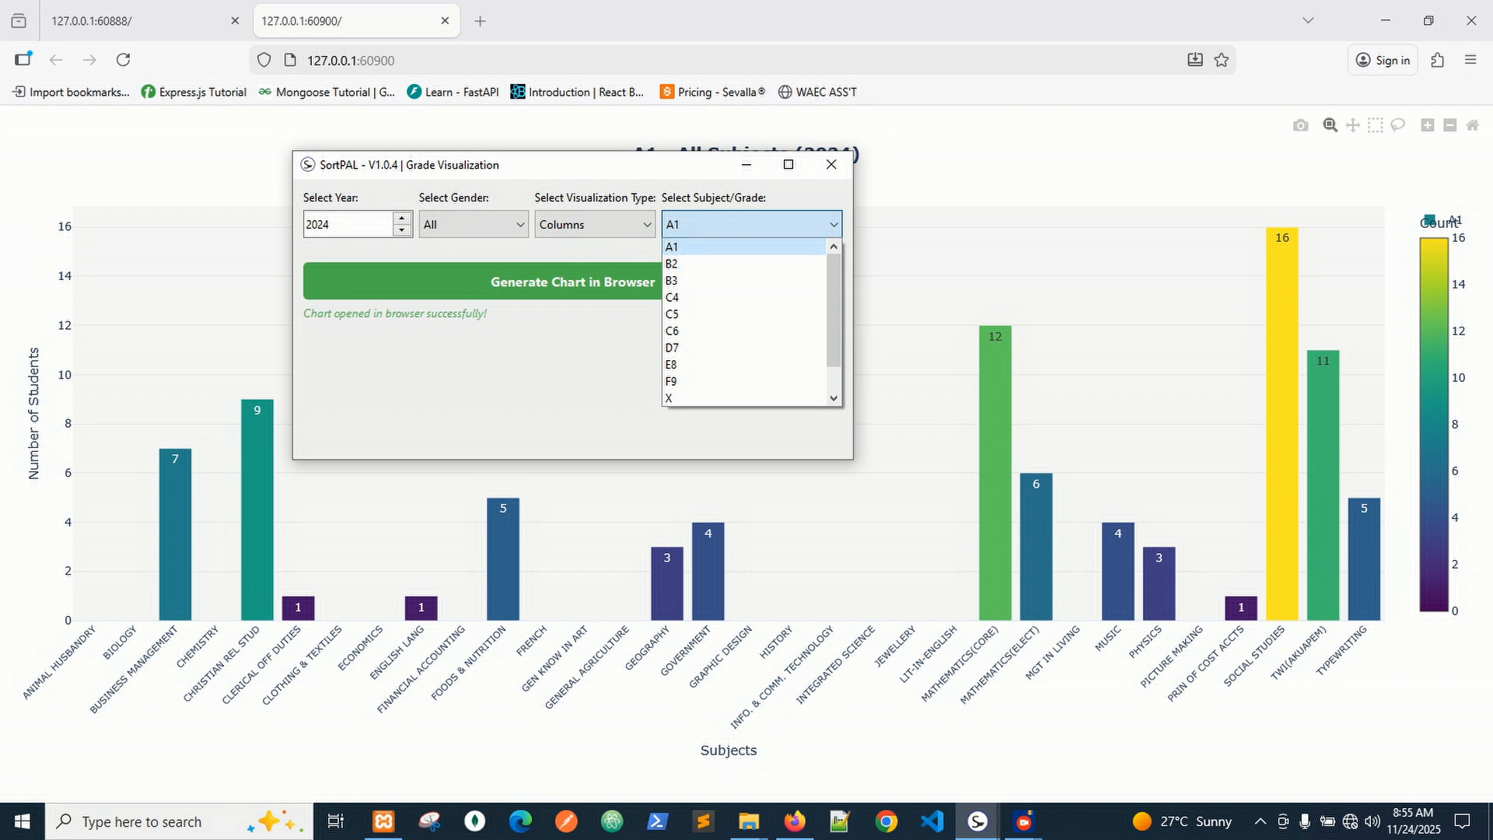
pyautogui.click(742, 246)
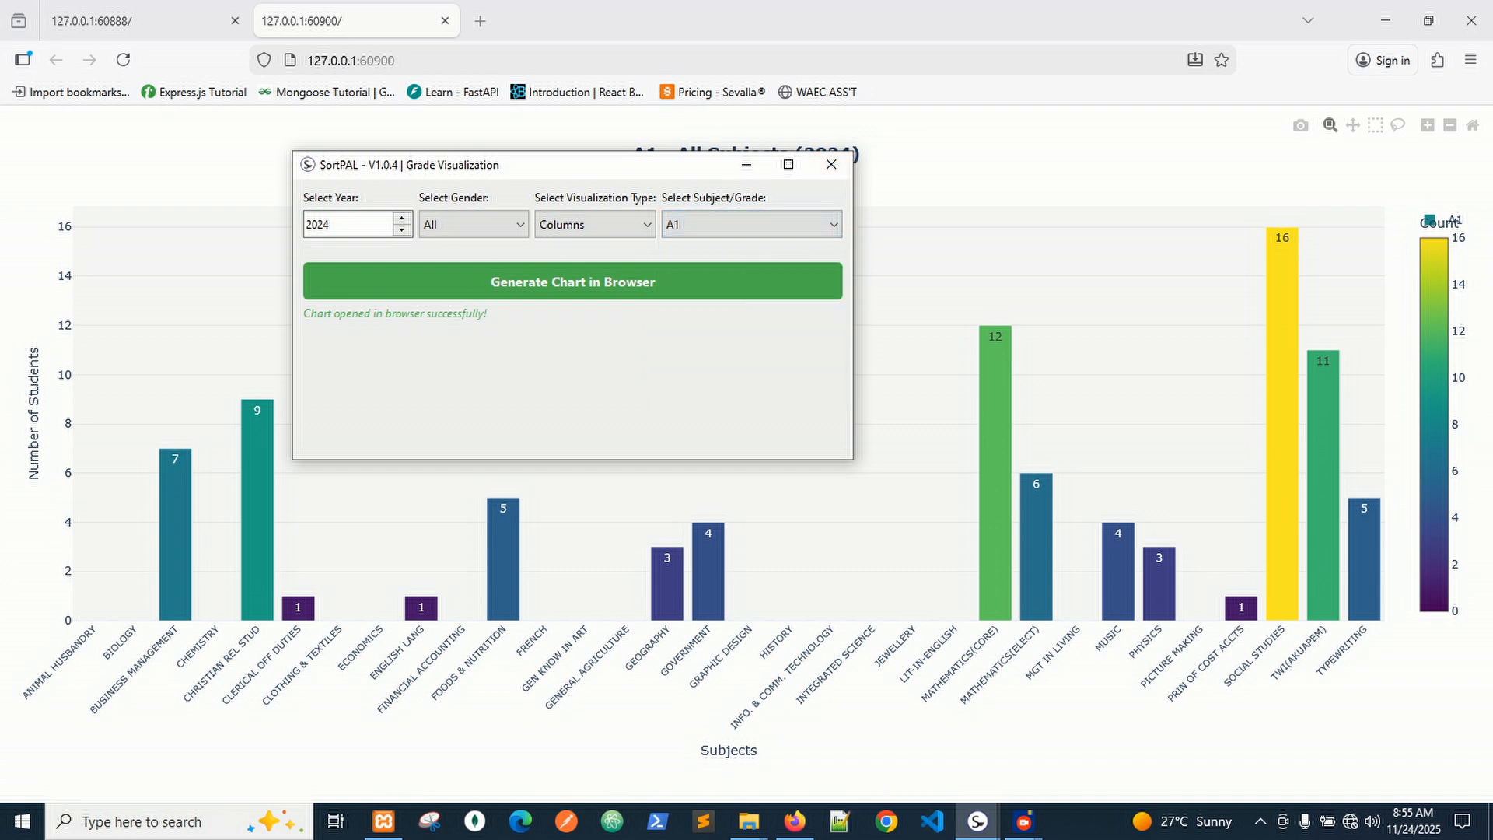
pyautogui.click(831, 164)
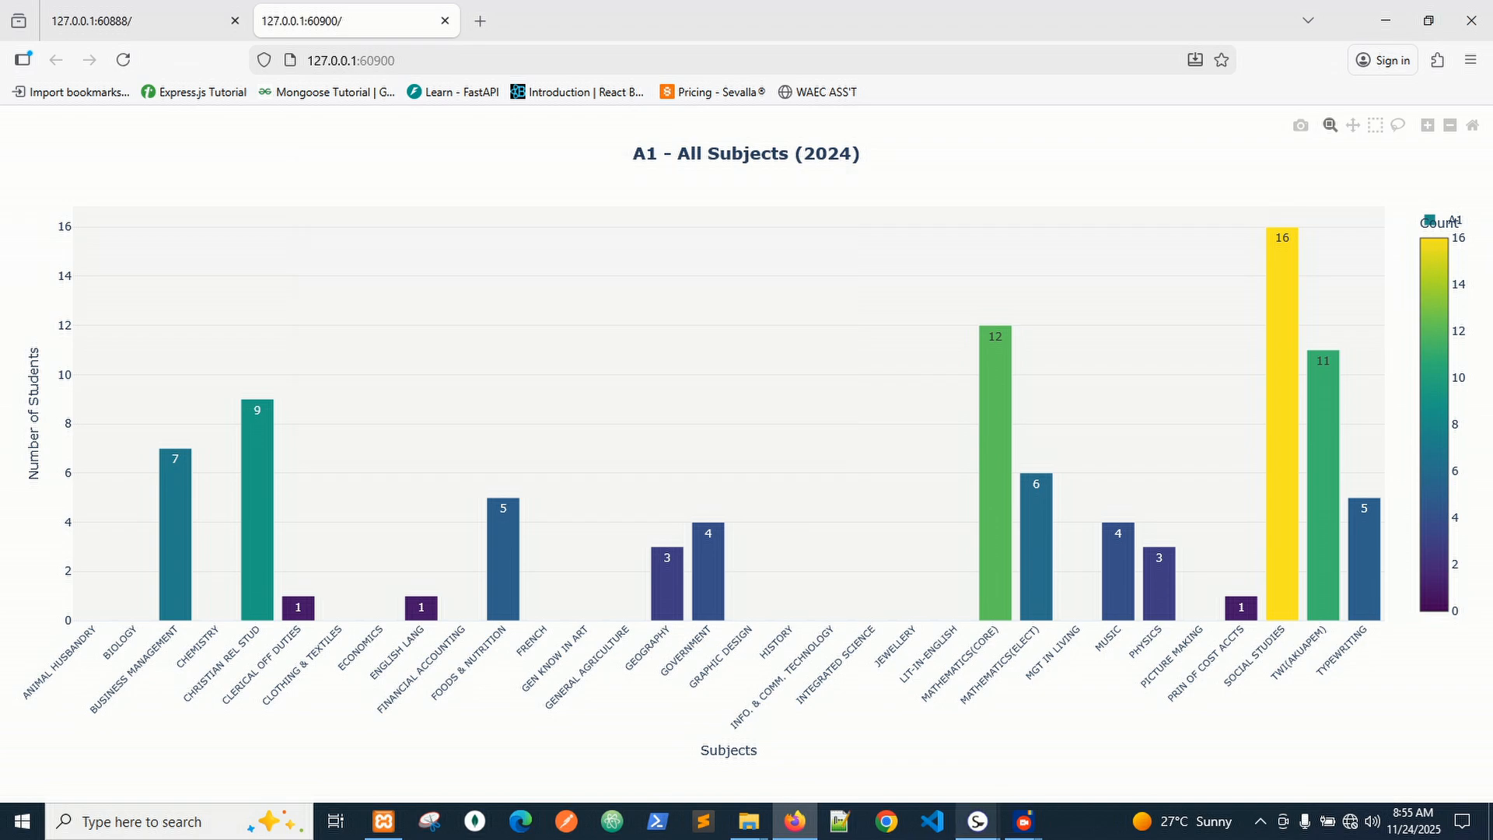
# Export the 2024 summary to Excel, overwriting bulk_registration_data.xlsx in Documents > mock data.
pyautogui.moveTo(977, 821)
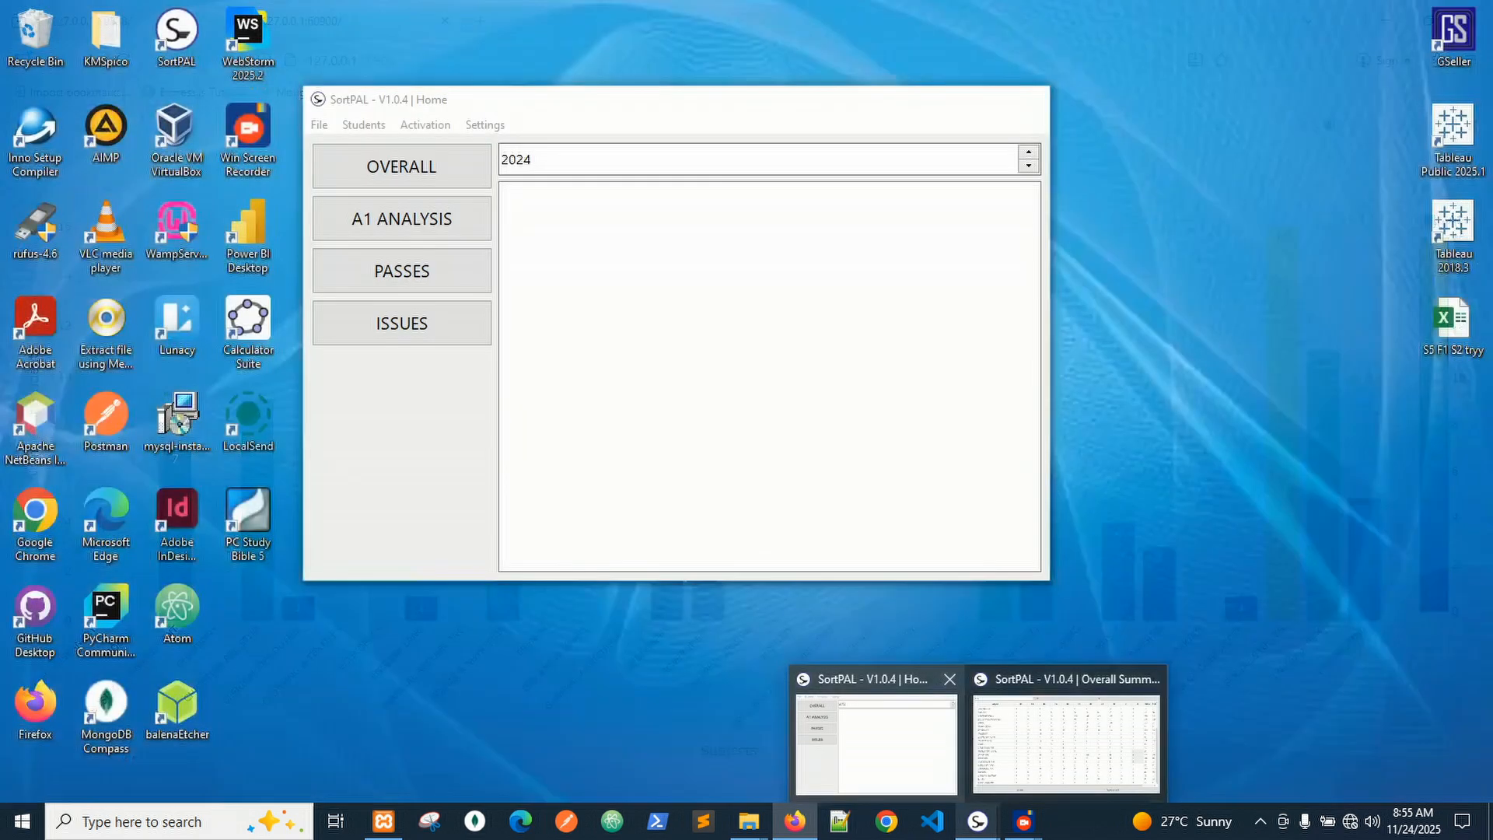
pyautogui.click(1057, 738)
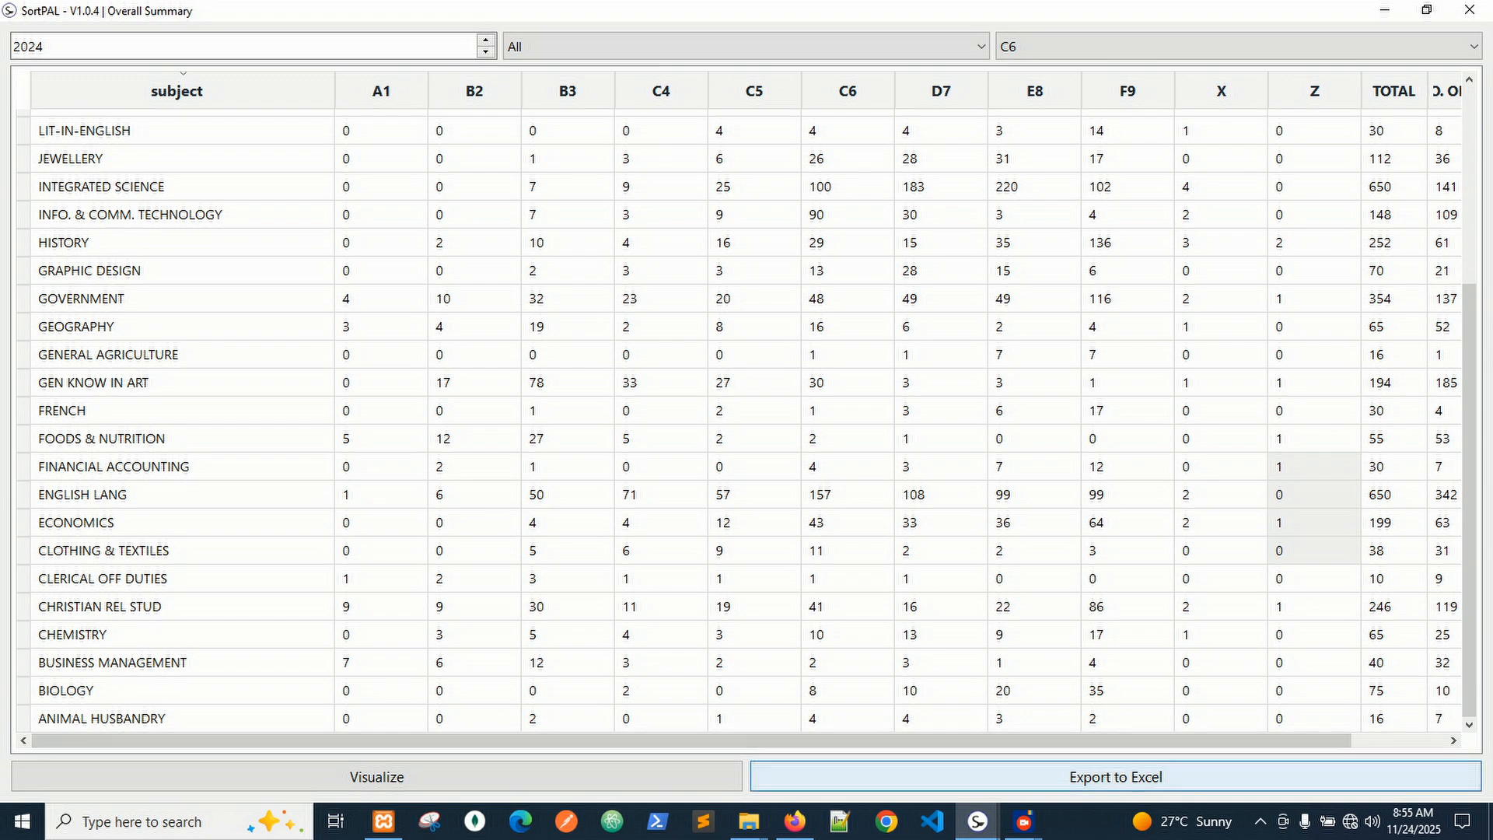
pyautogui.click(1116, 777)
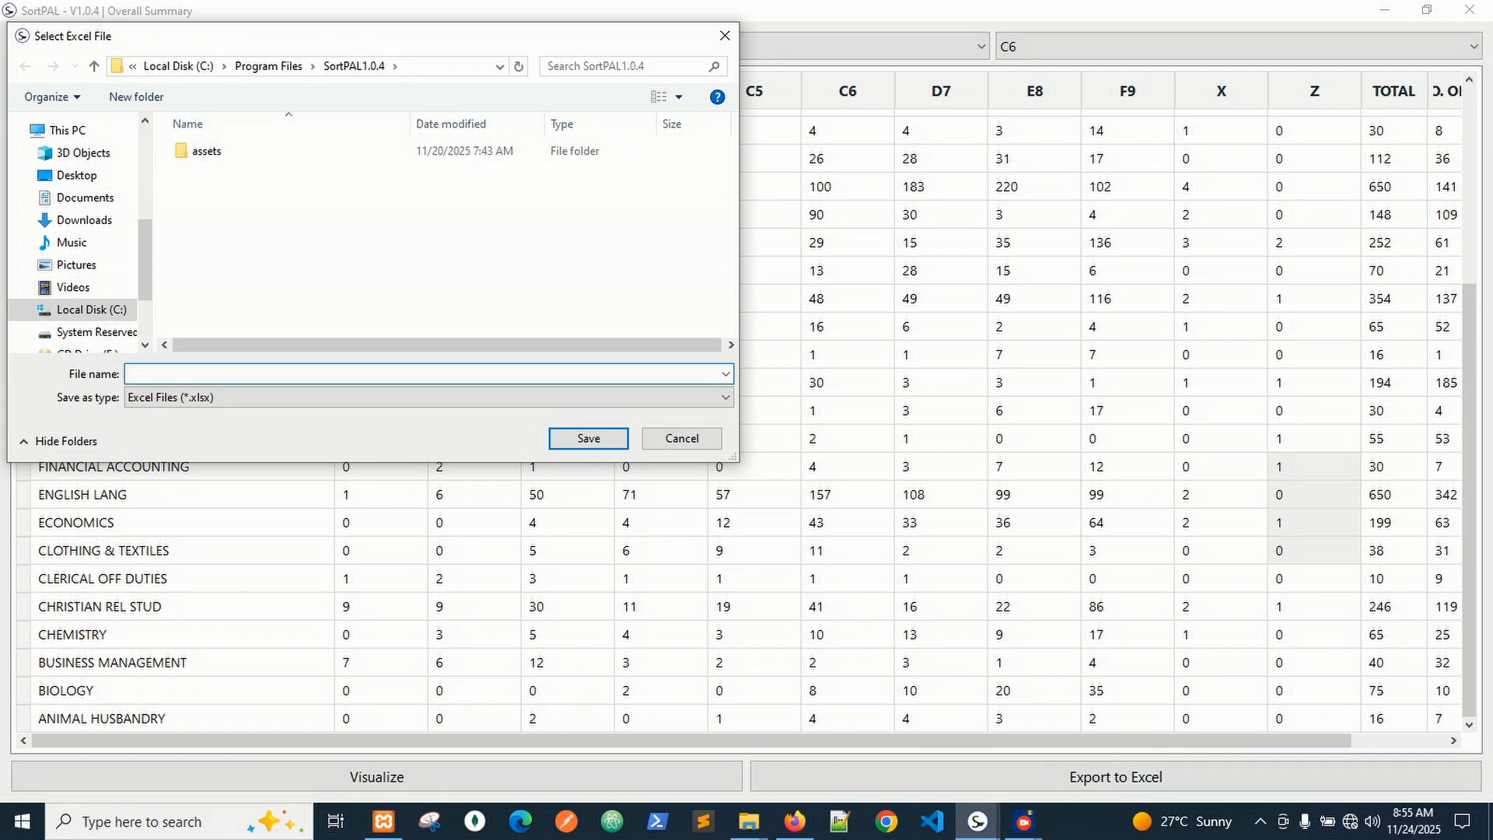
pyautogui.moveTo(267, 42); pyautogui.dragTo(419, 58)
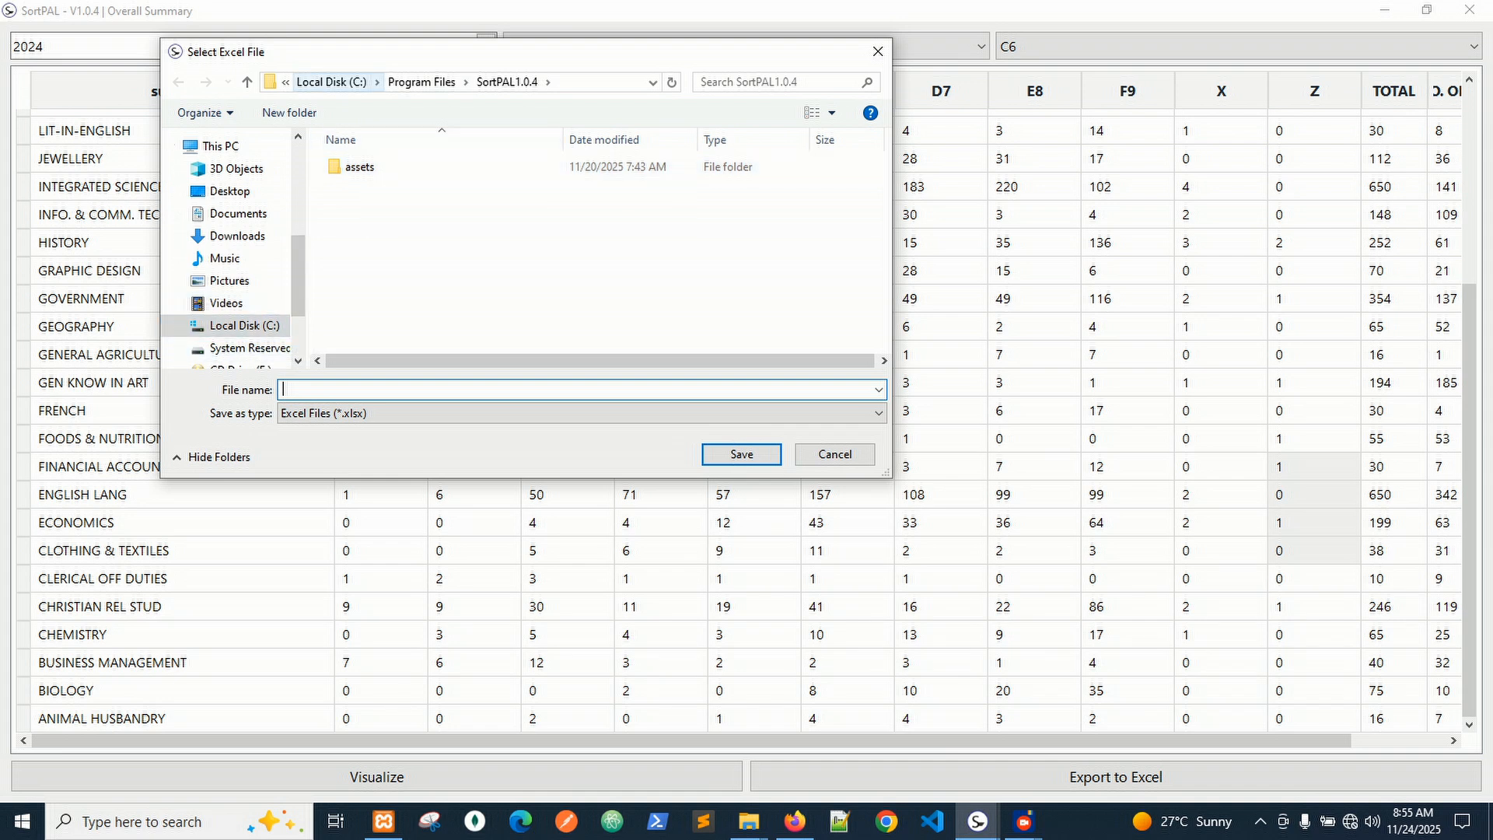
pyautogui.moveTo(353, 58); pyautogui.dragTo(529, 91)
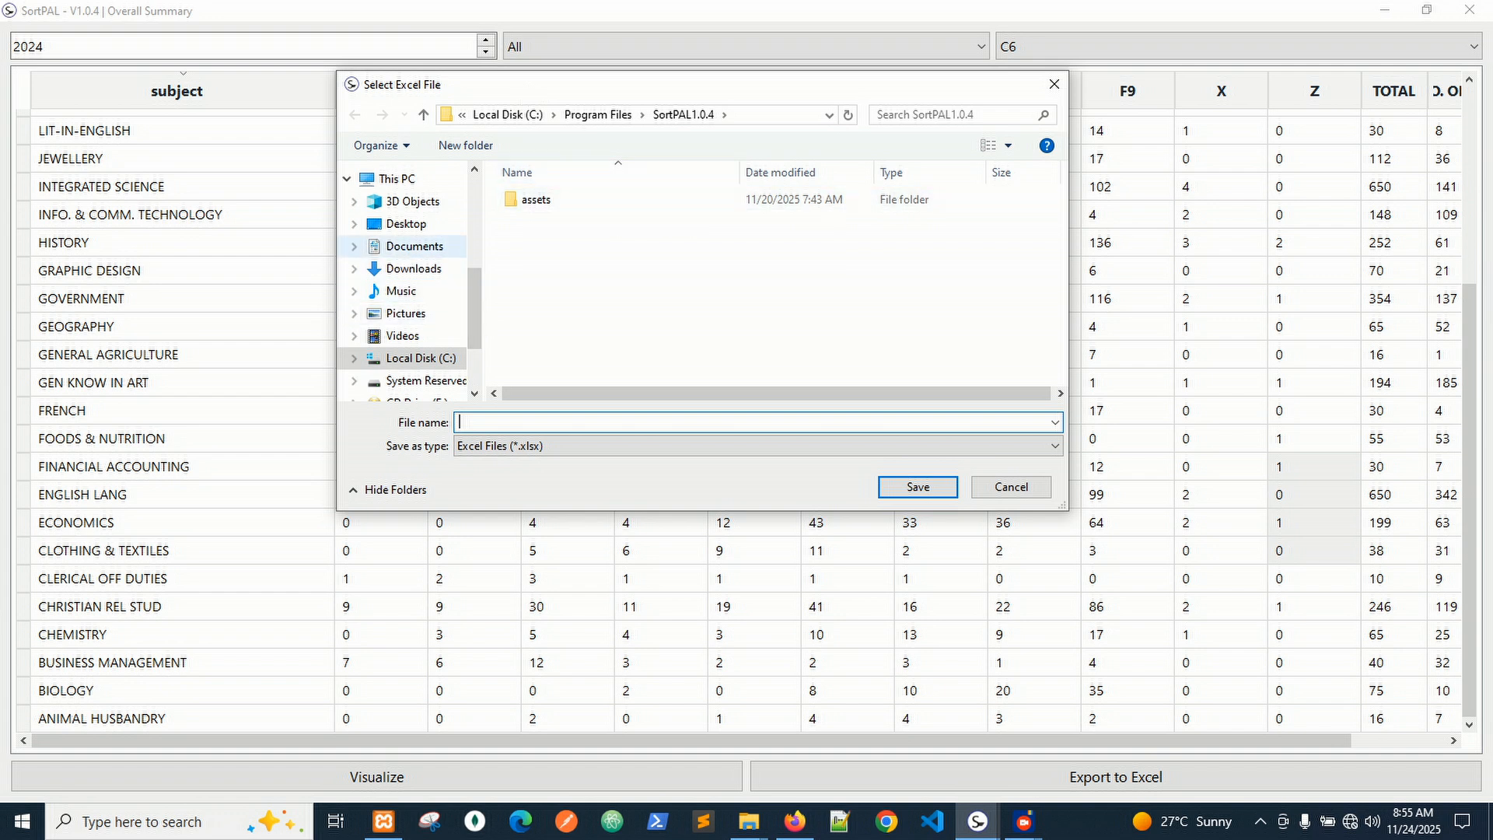
pyautogui.click(414, 246)
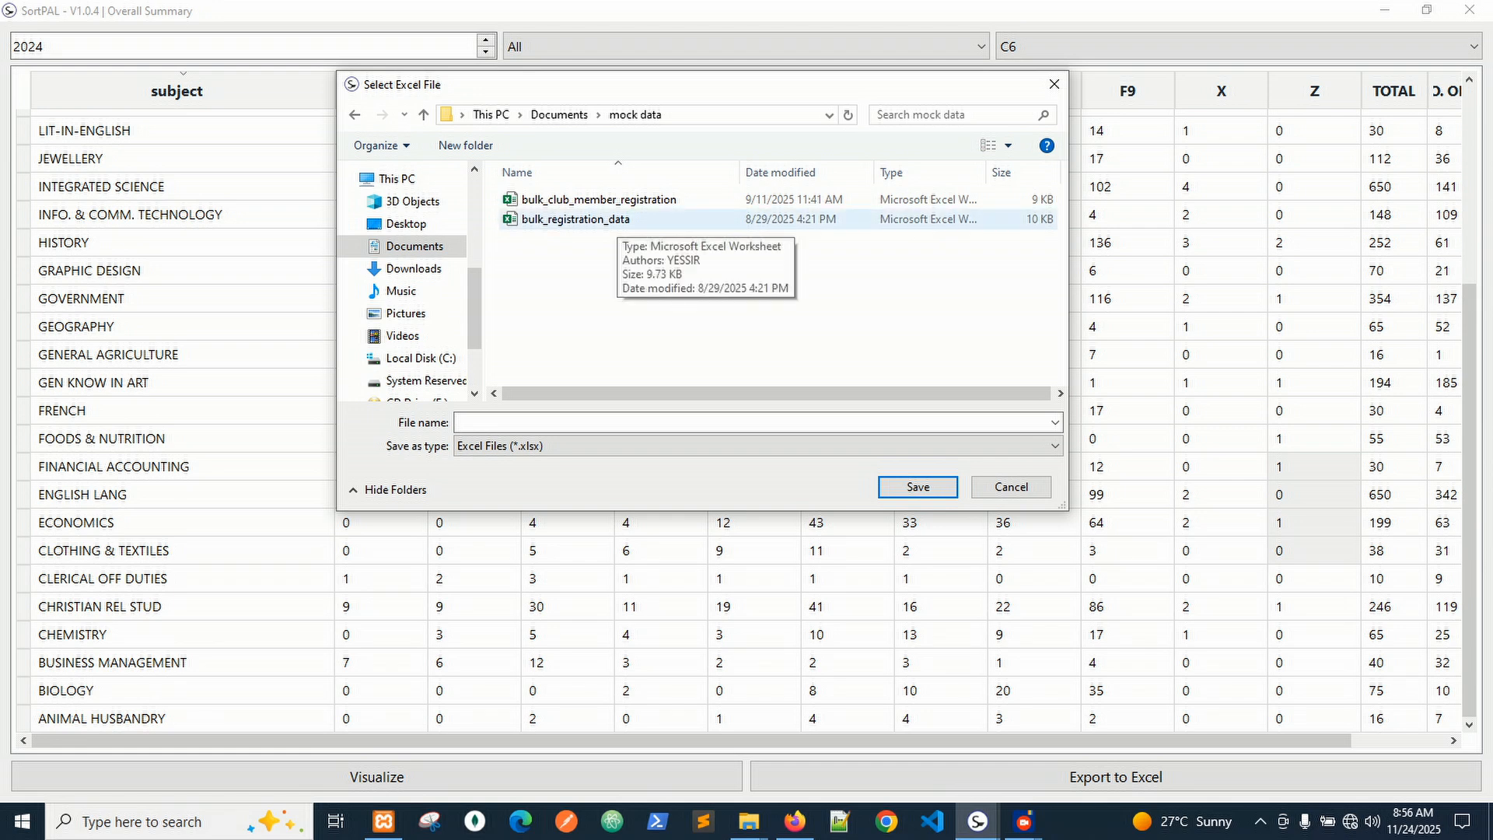
pyautogui.doubleClick(607, 220)
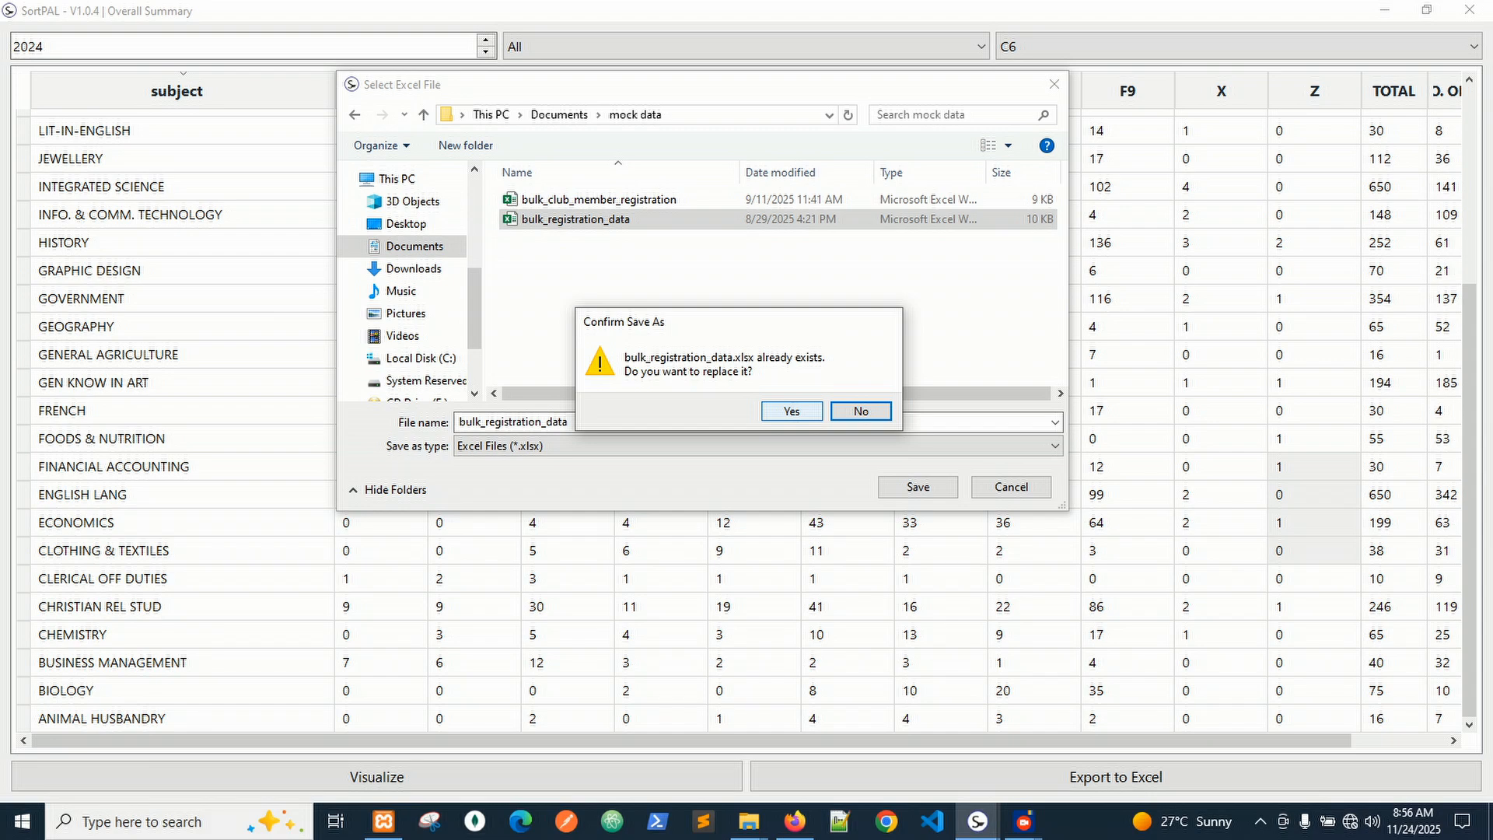
pyautogui.click(791, 410)
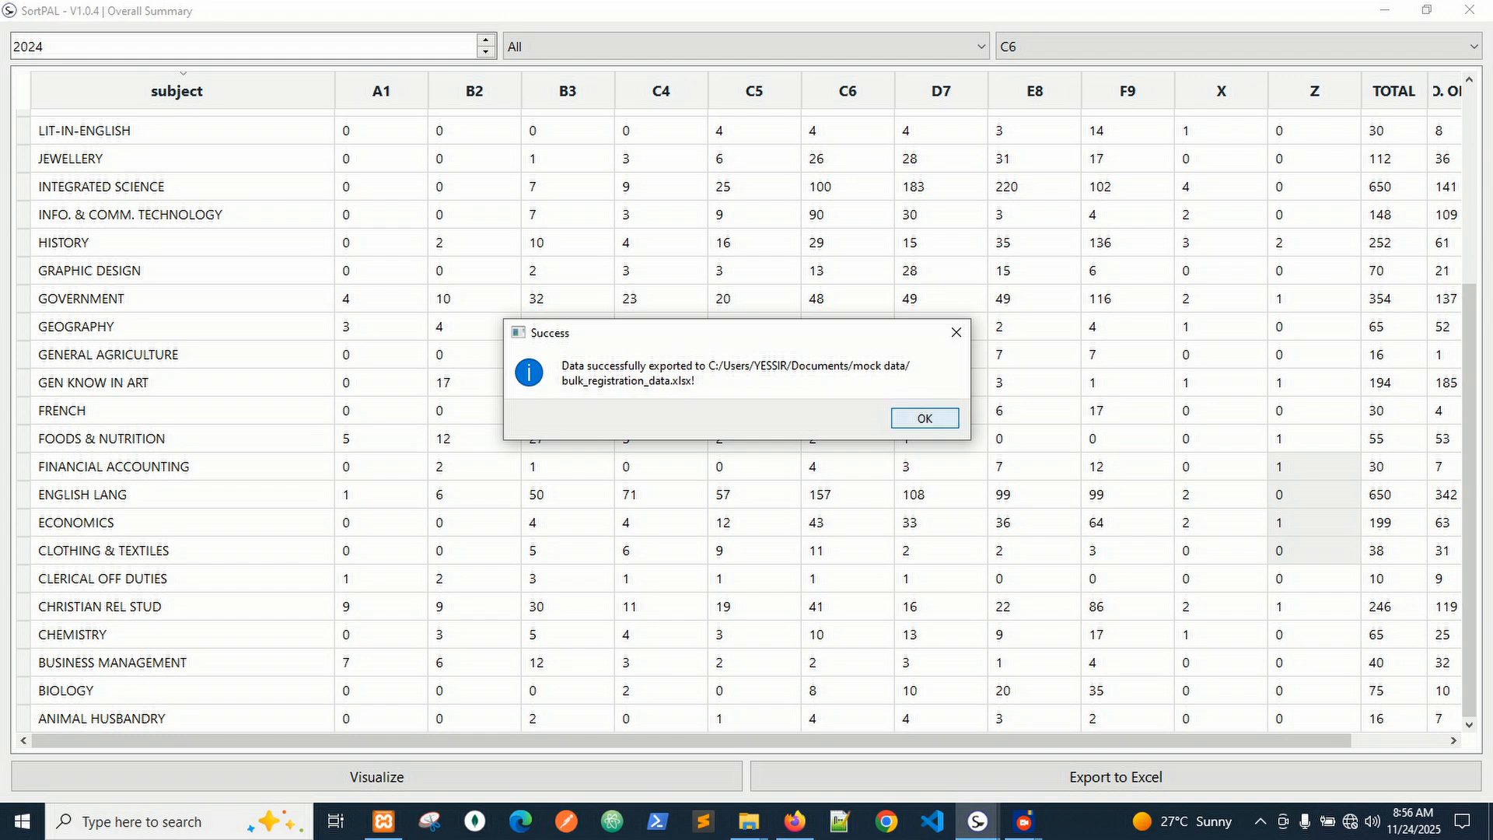
pyautogui.click(925, 418)
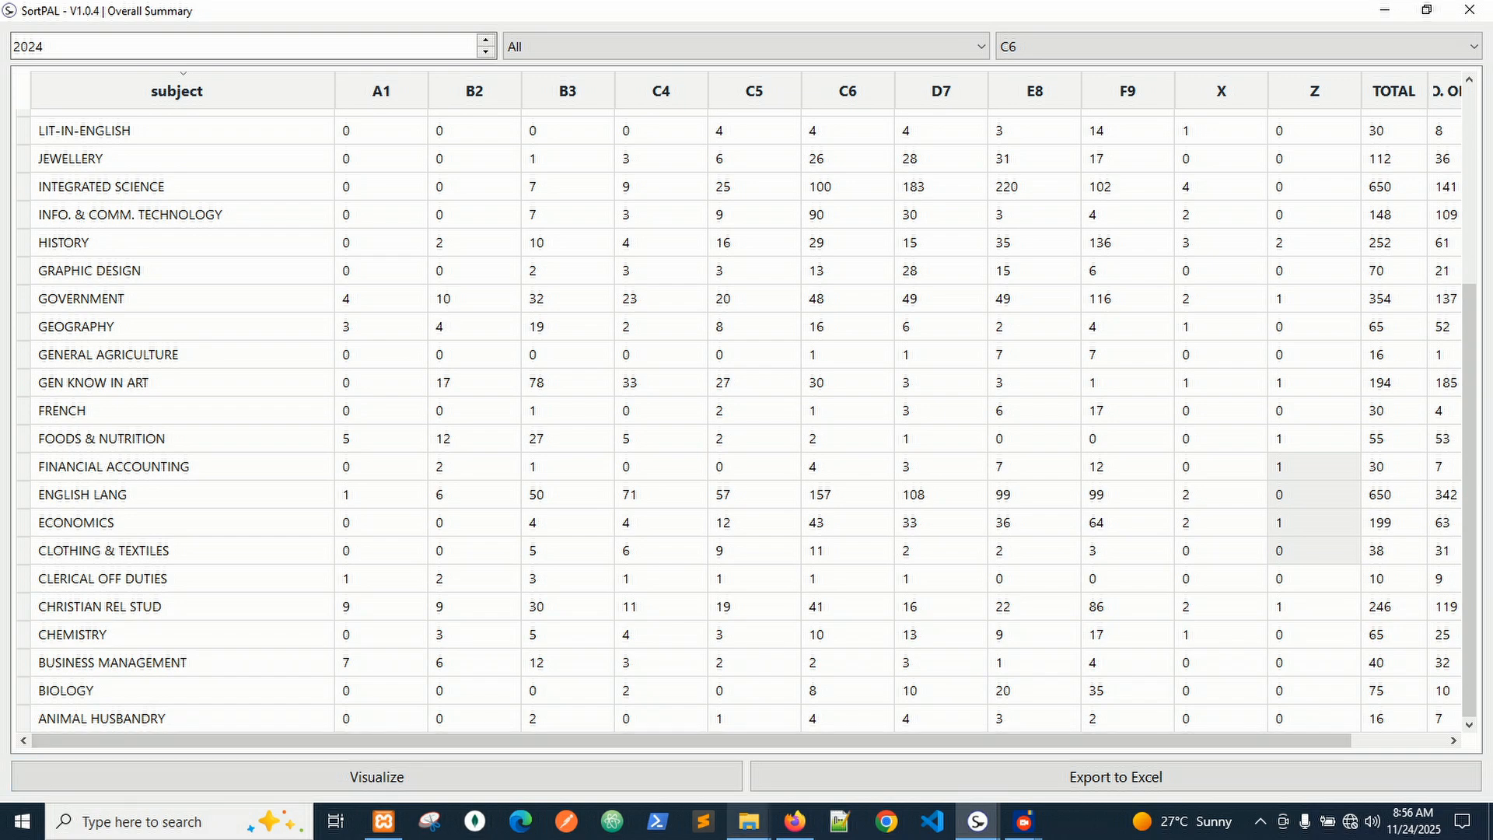
pyautogui.click(748, 821)
# Open bulk_registration_data from the Documents > mock data folder in File Explorer.
pyautogui.moveTo(660, 747)
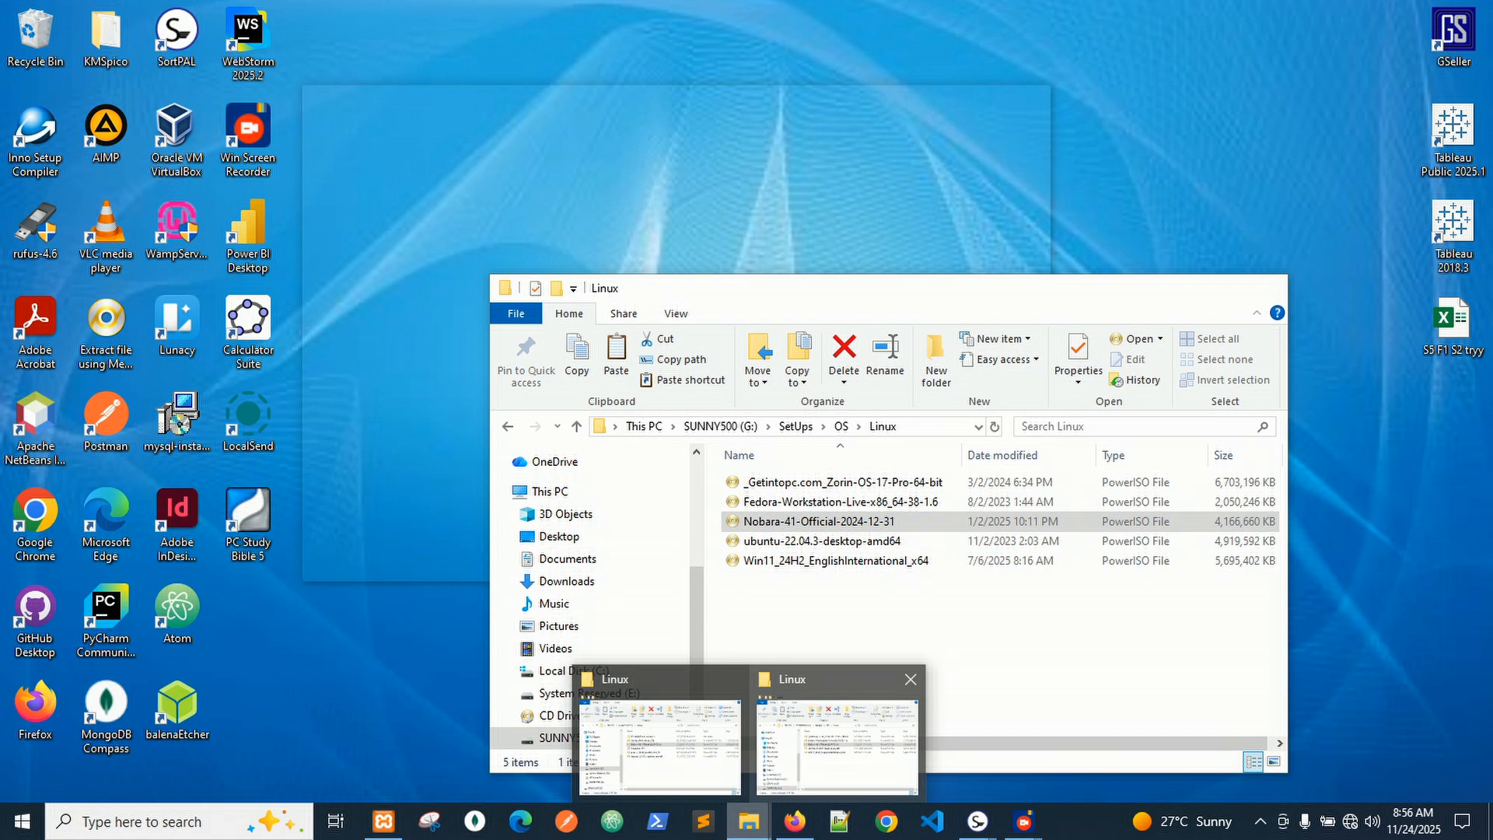
pyautogui.click(661, 746)
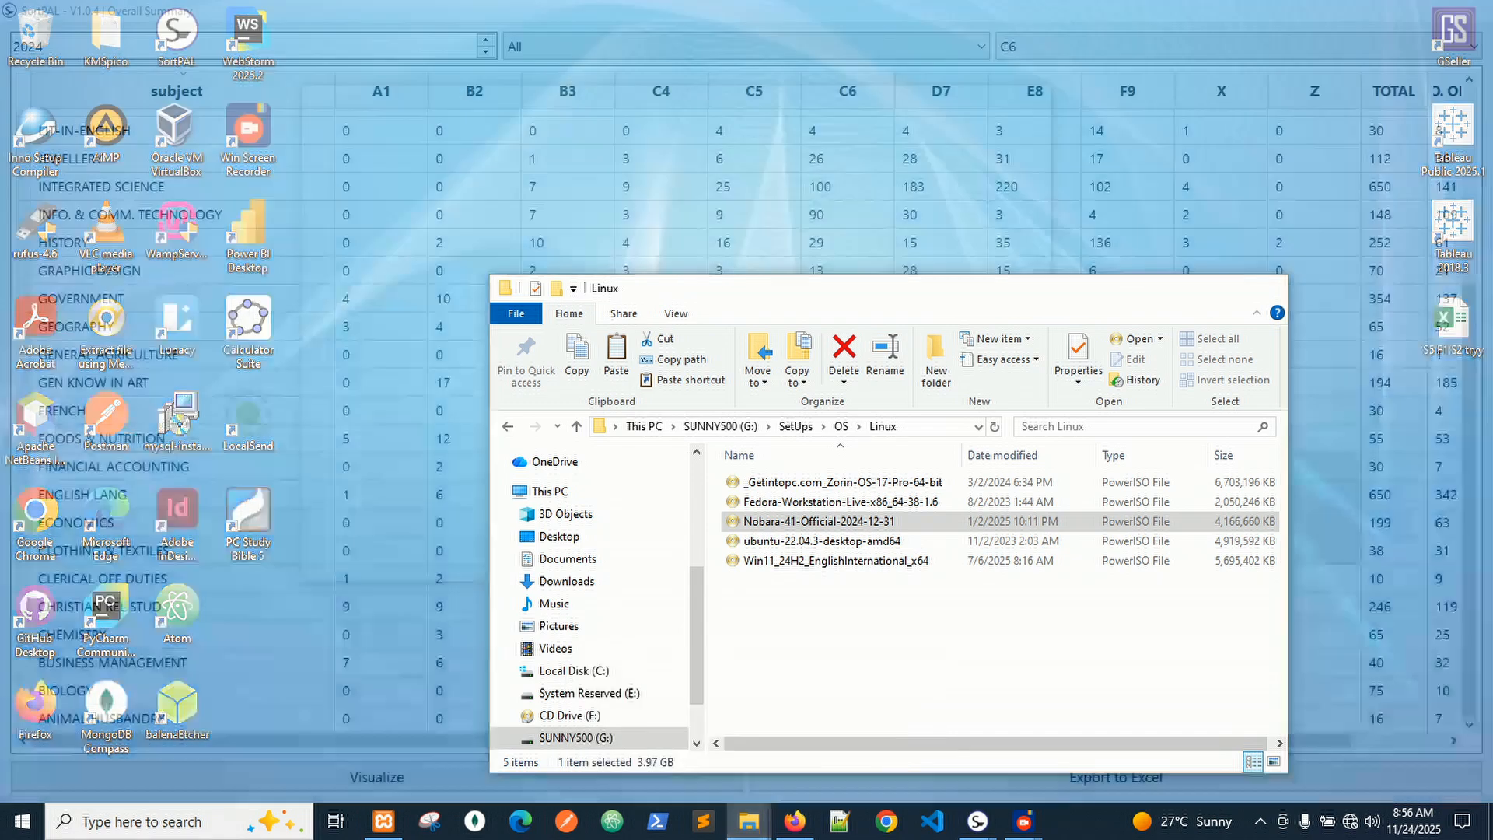
pyautogui.click(568, 559)
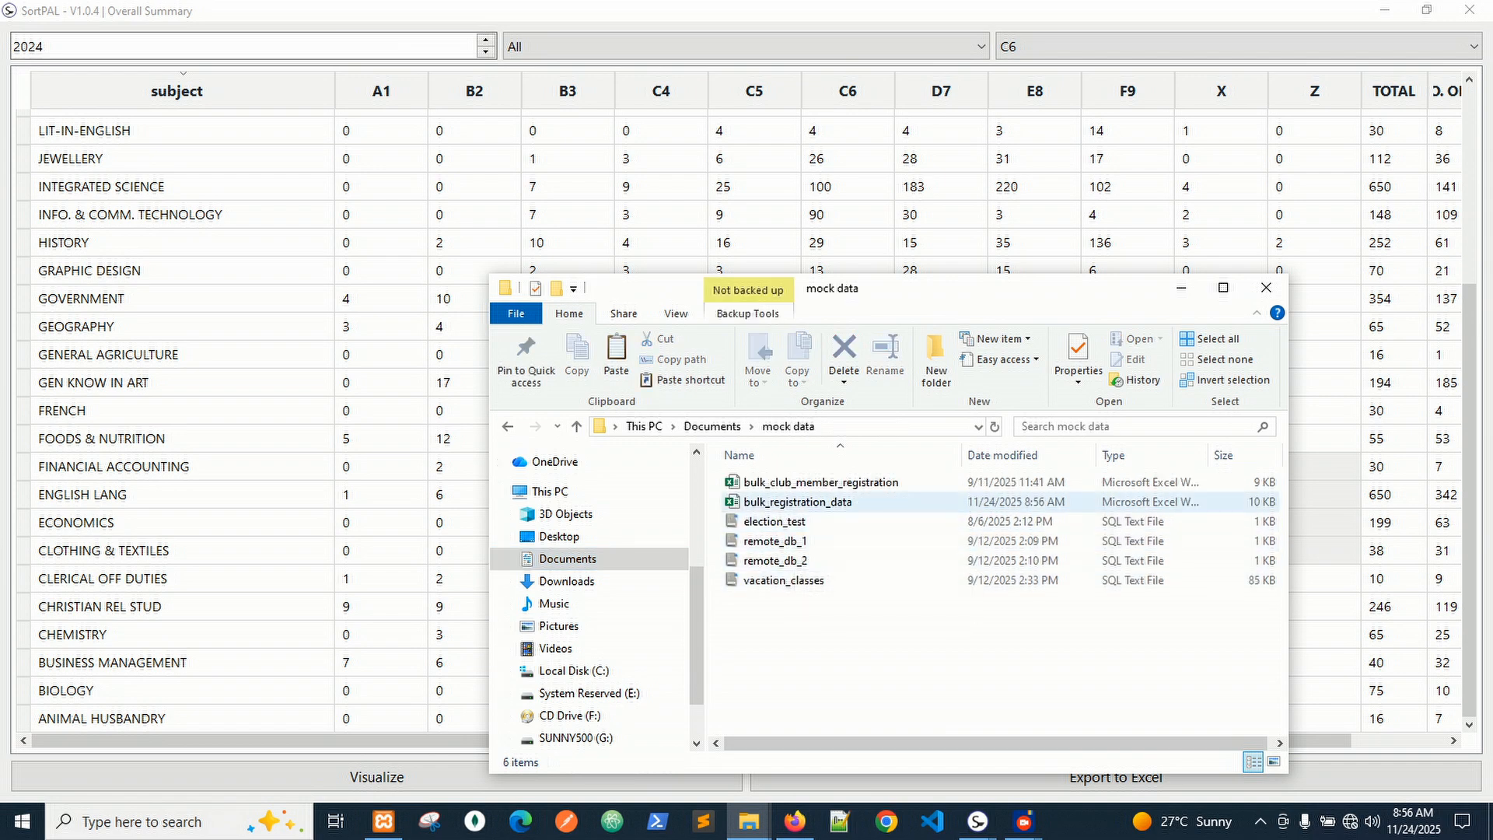
pyautogui.doubleClick(827, 502)
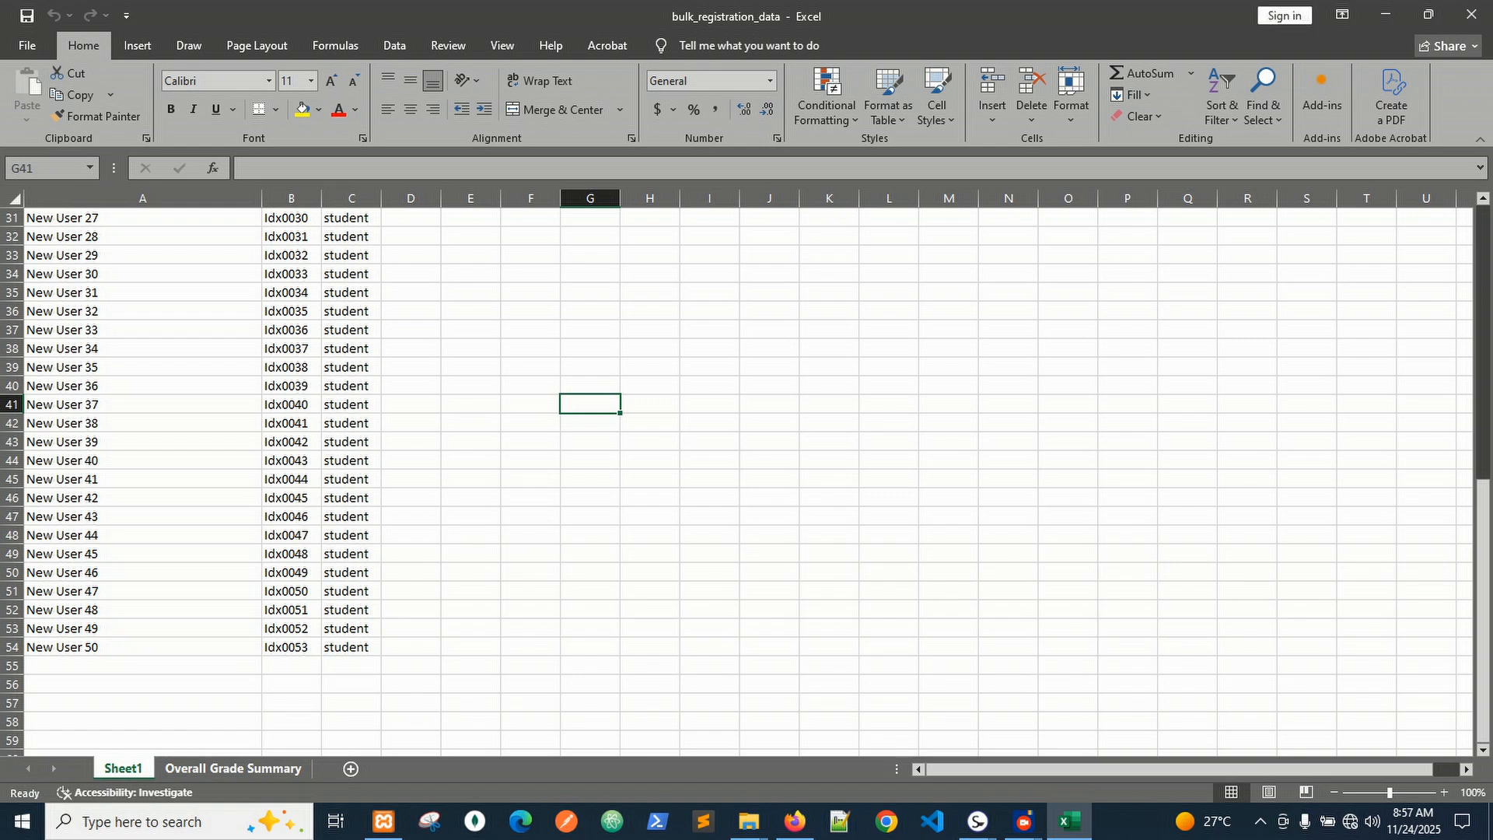
# Autofit columns B and P on the Overall Grade Summary sheet, then close Excel without saving.
pyautogui.hotkey('ctrl', 'pagedown')
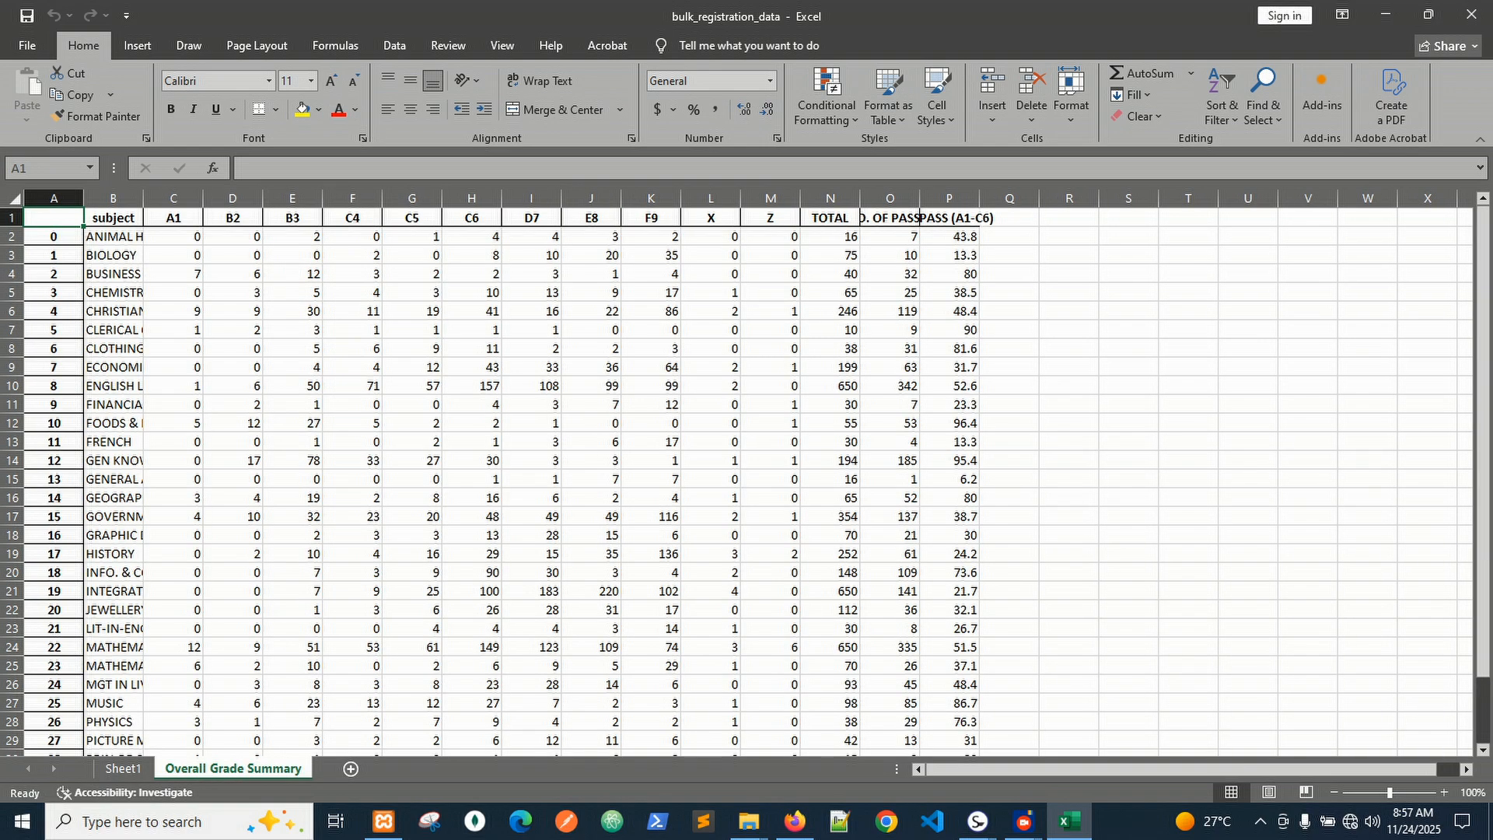
pyautogui.doubleClick(143, 198)
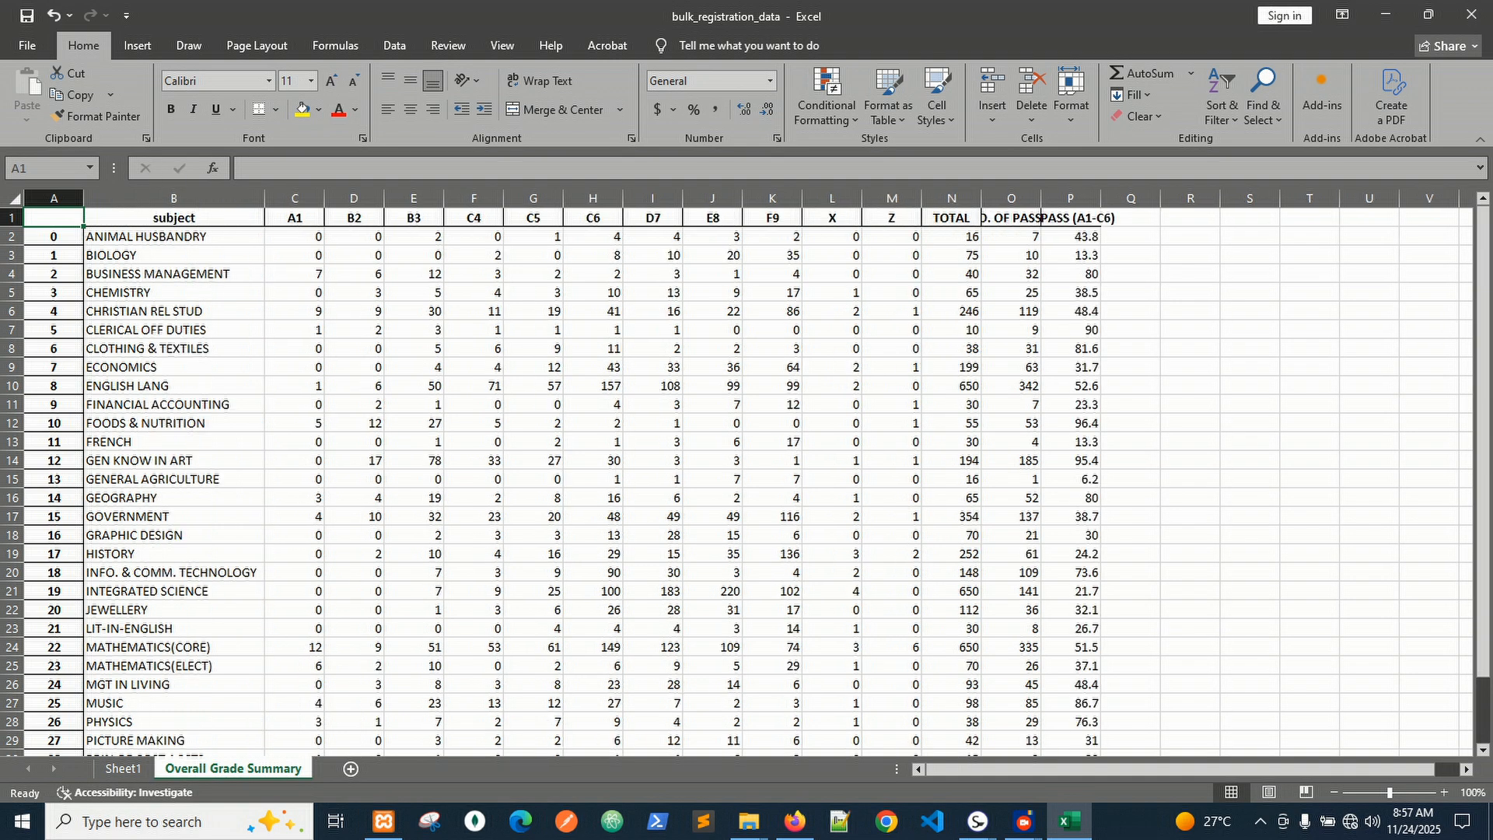
pyautogui.scroll(-7, 544, 467)
pyautogui.scroll(7, 544, 467)
pyautogui.doubleClick(1102, 198)
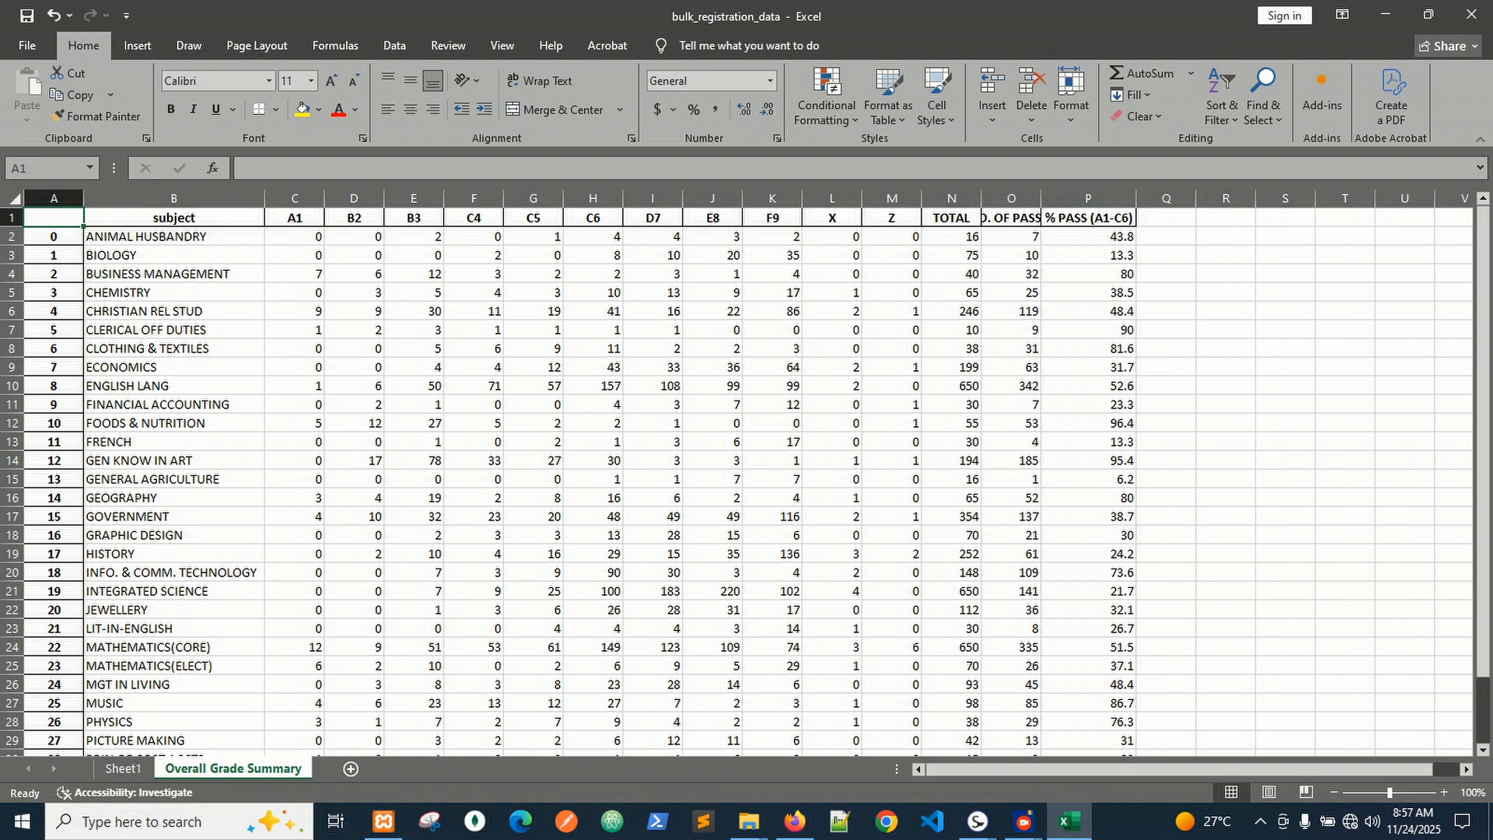
pyautogui.click(1472, 14)
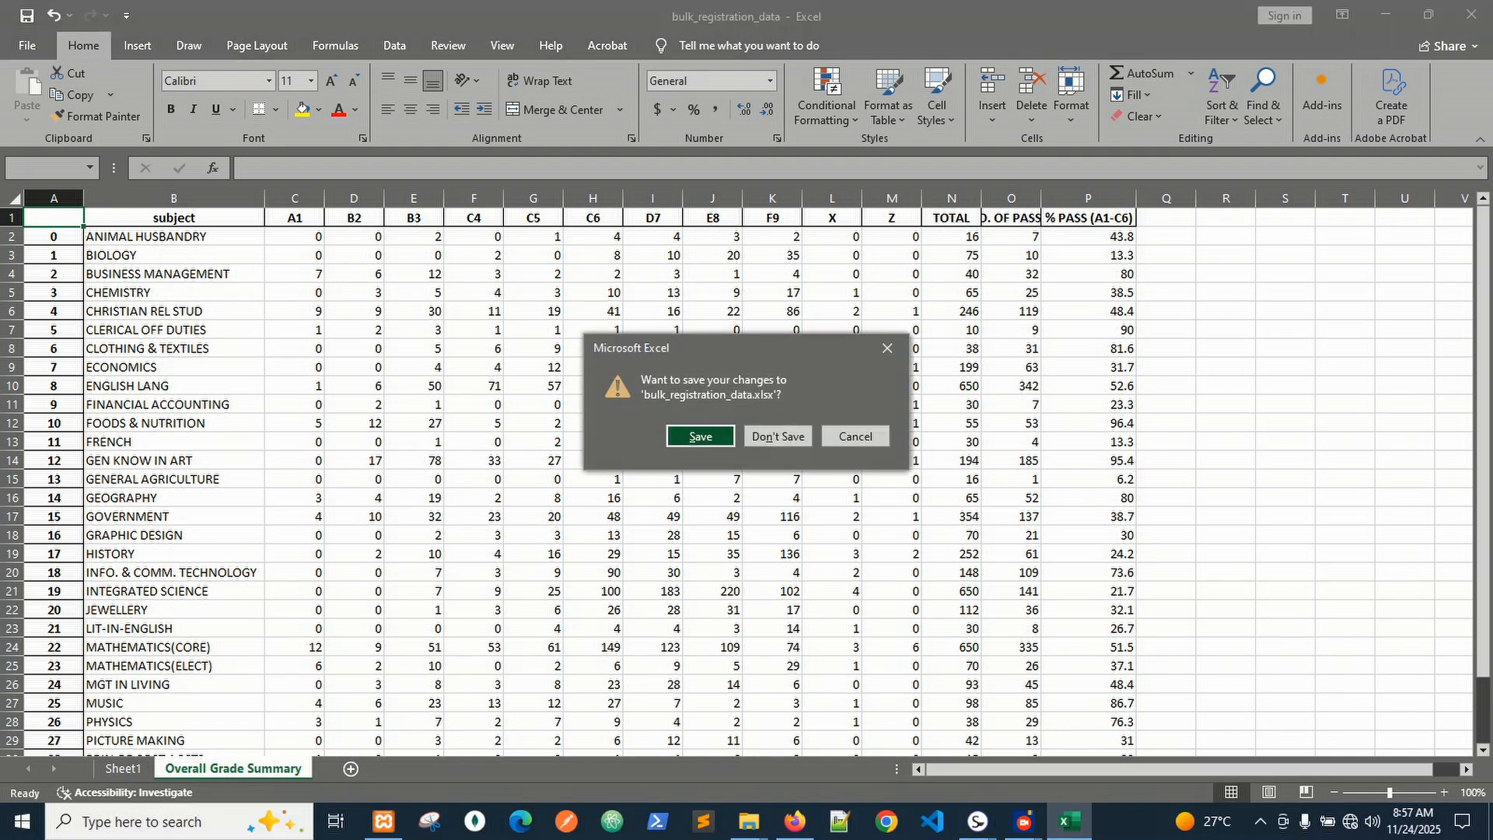
pyautogui.click(777, 436)
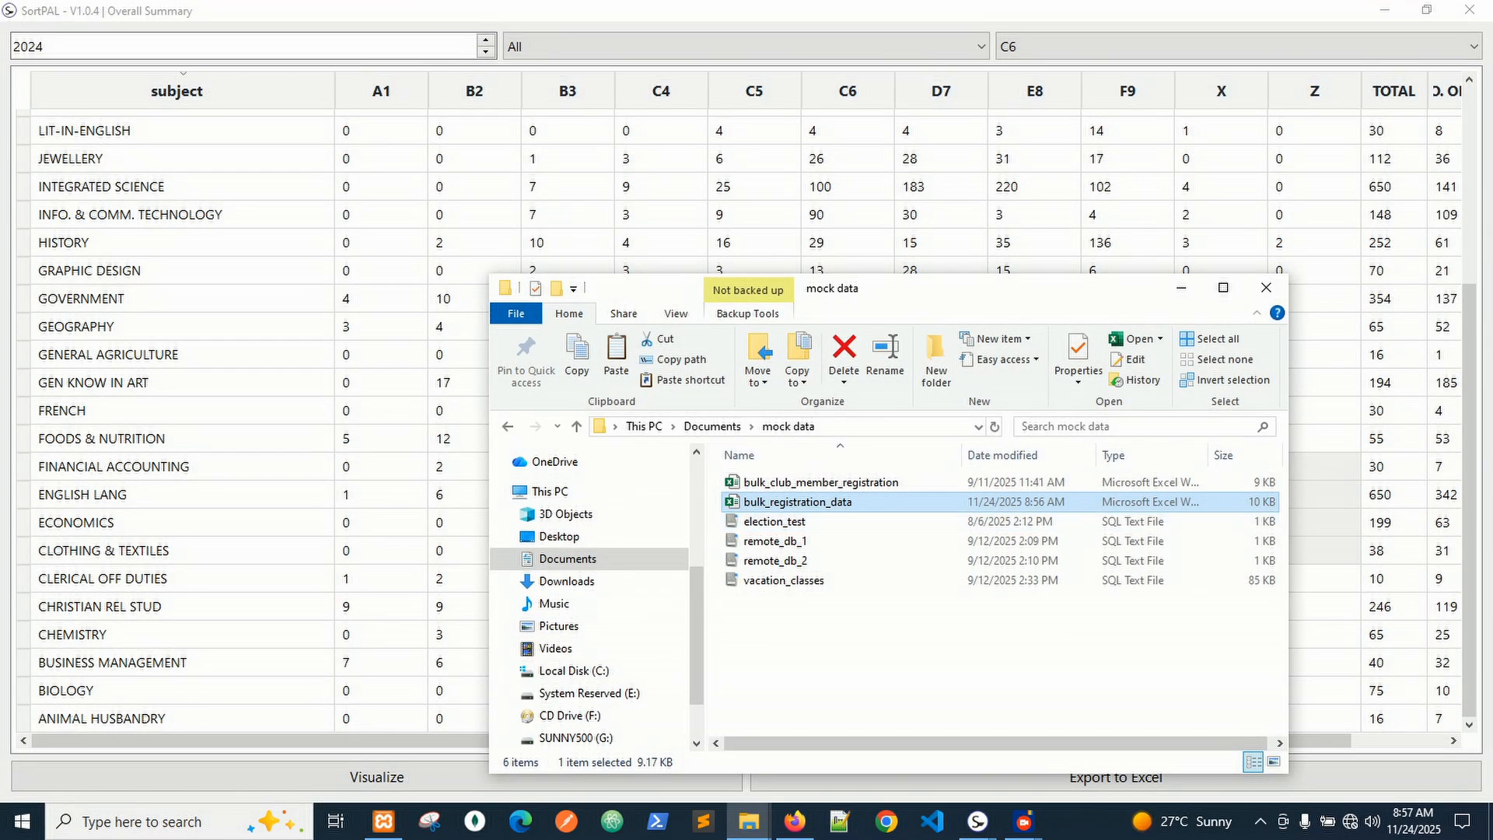
# Close the mock data folder and Overall Summary windows, then open the A1 Analysis from SortPAL Home.
pyautogui.click(1266, 287)
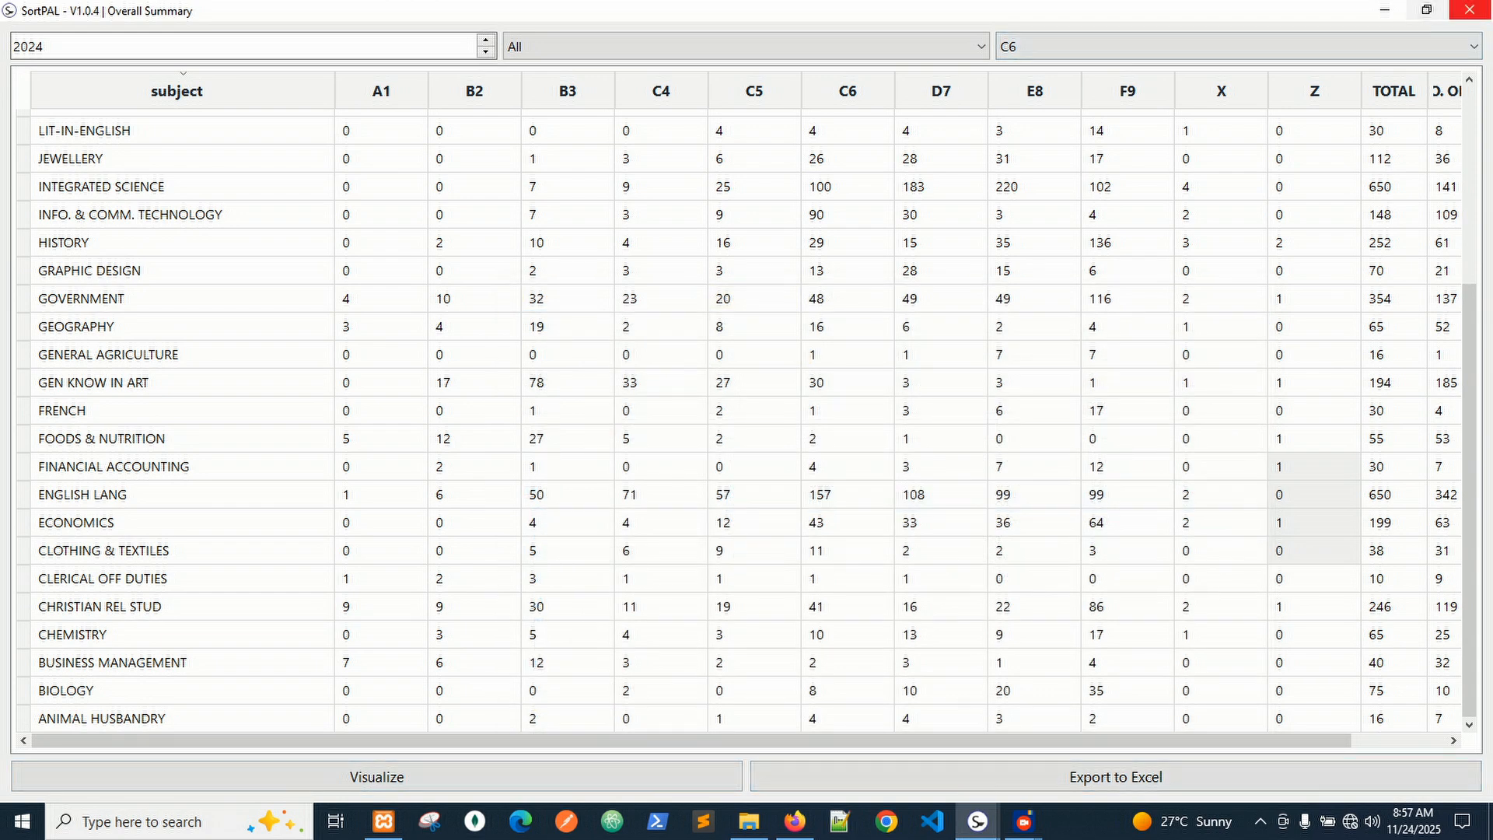
pyautogui.click(1470, 10)
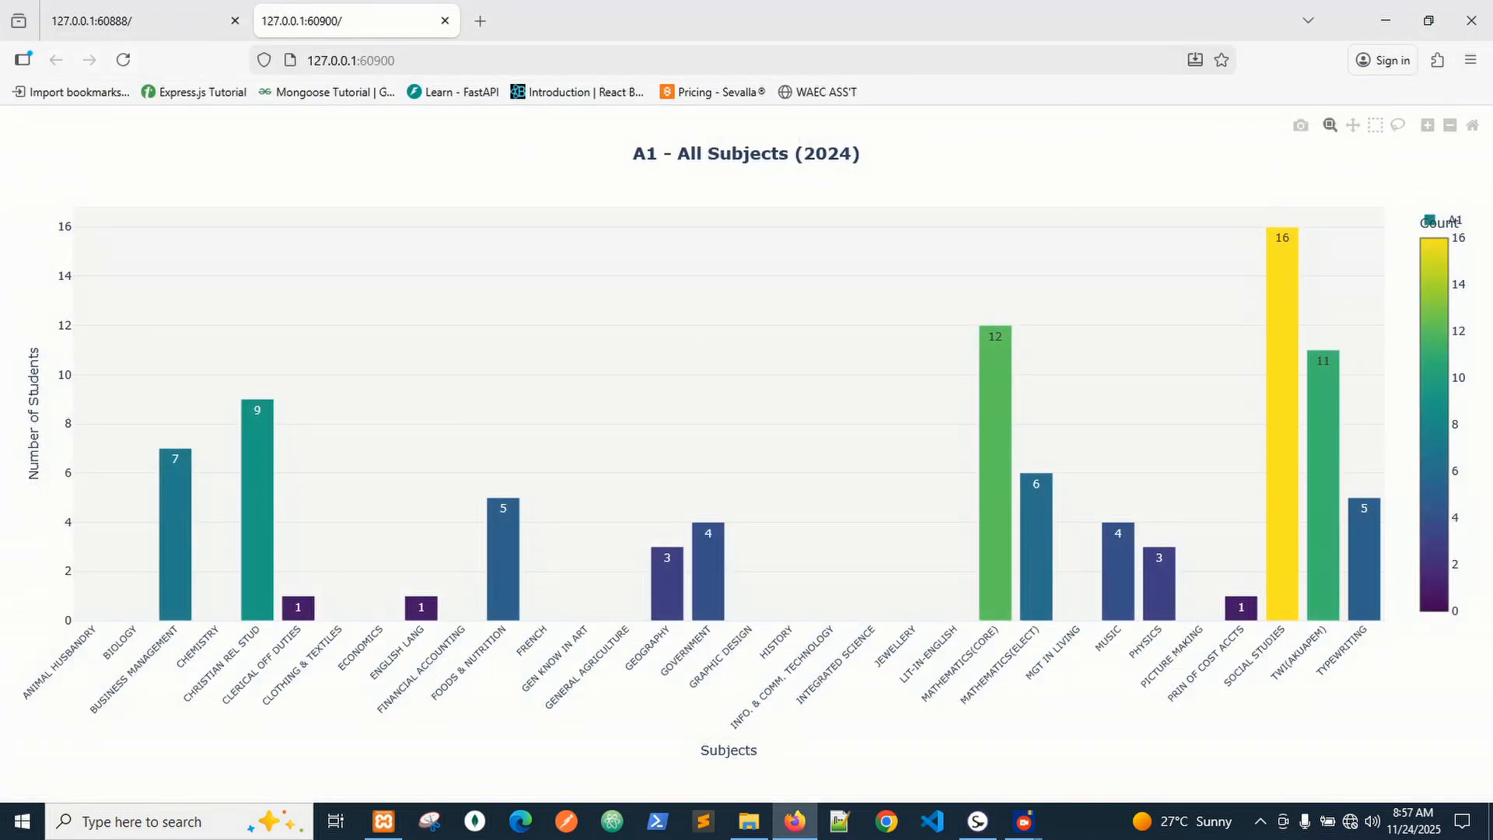
pyautogui.click(977, 821)
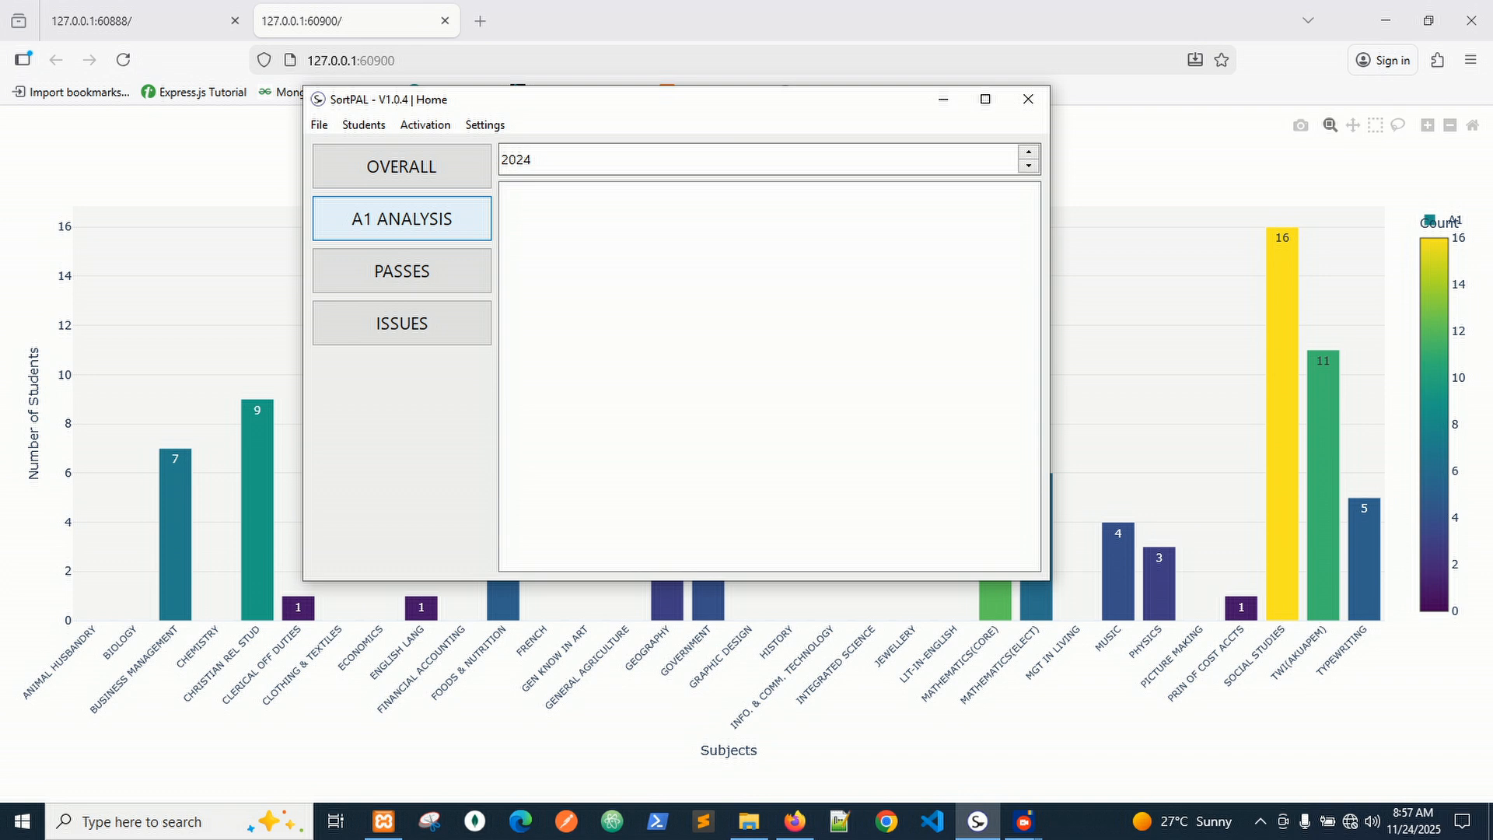
pyautogui.click(402, 219)
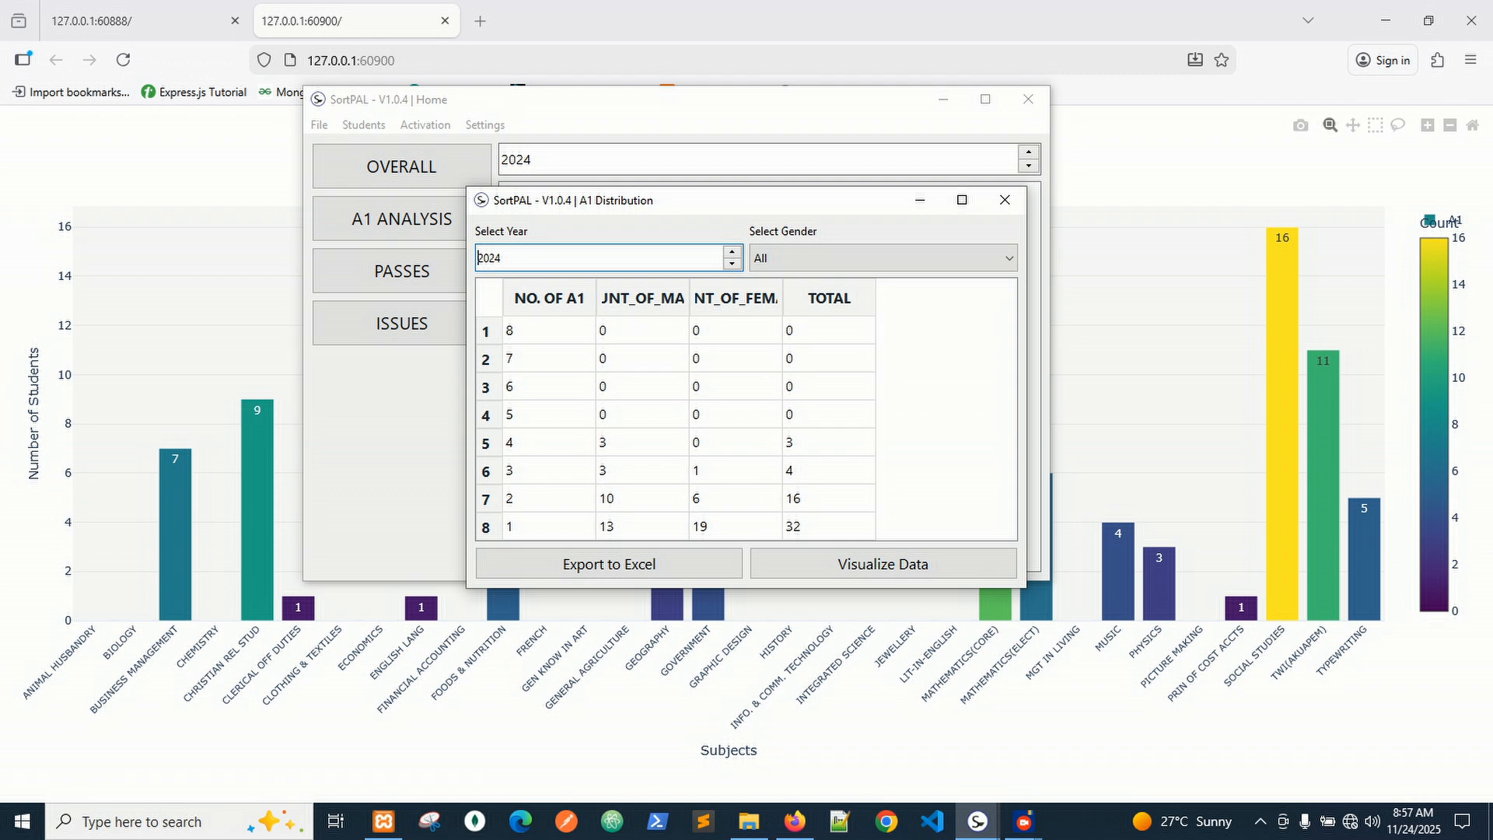
# Widen the male and female count columns so the A1 counts read fully.
pyautogui.moveTo(689, 298); pyautogui.dragTo(764, 298)
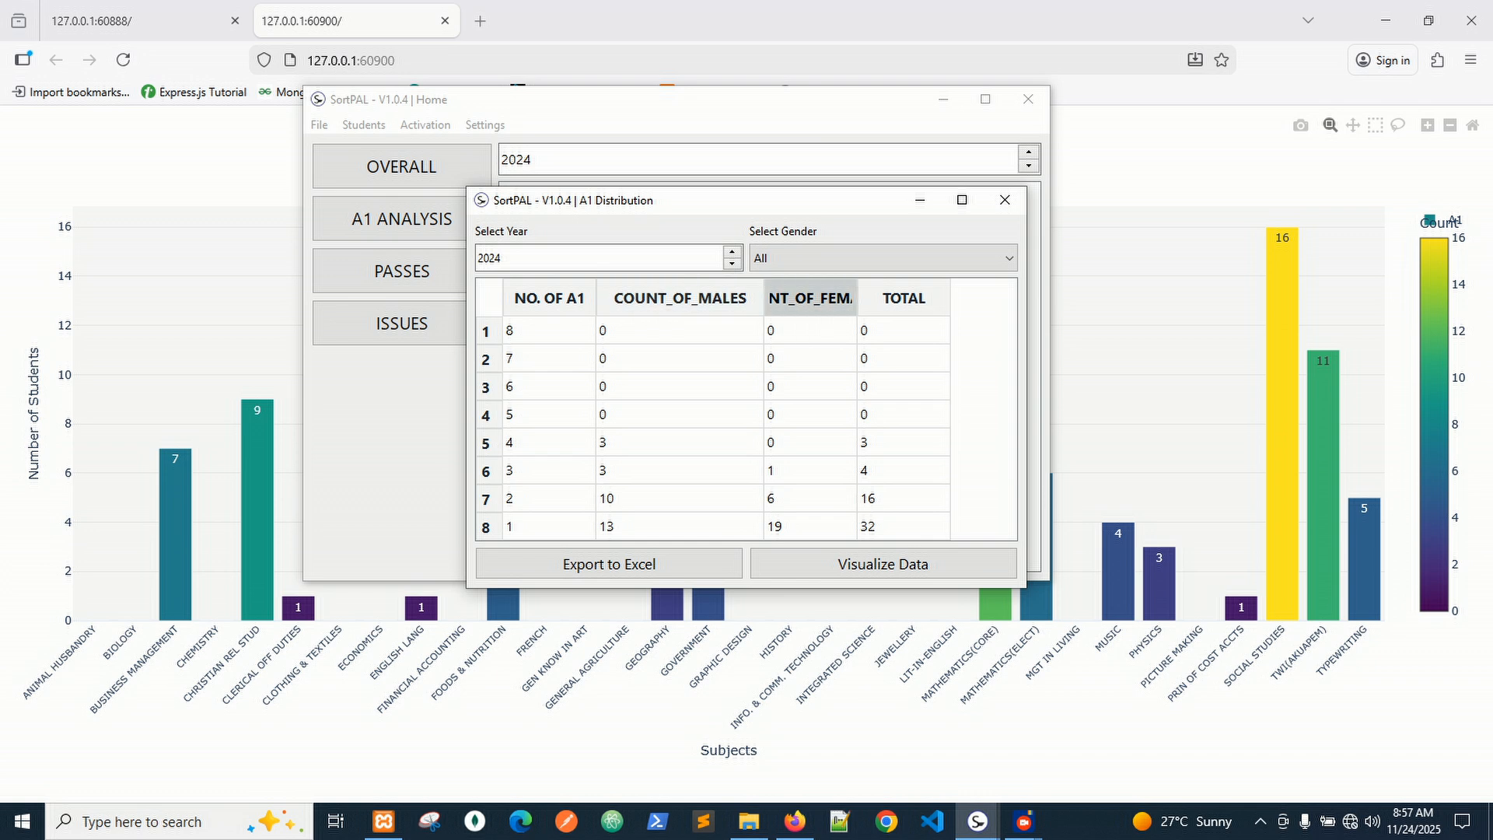
pyautogui.moveTo(857, 298); pyautogui.dragTo(908, 298)
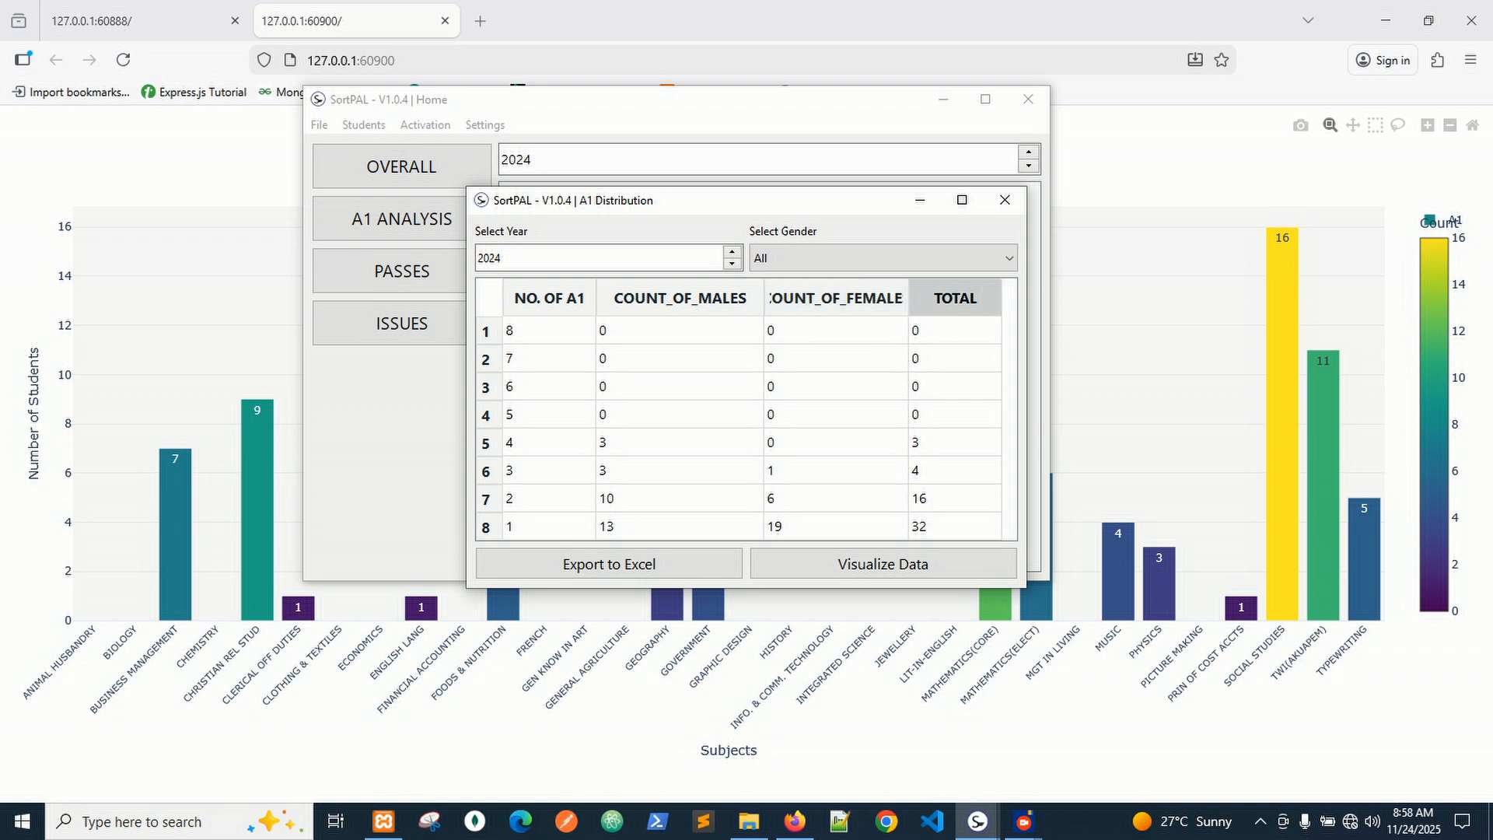
pyautogui.moveTo(909, 299); pyautogui.dragTo(925, 299)
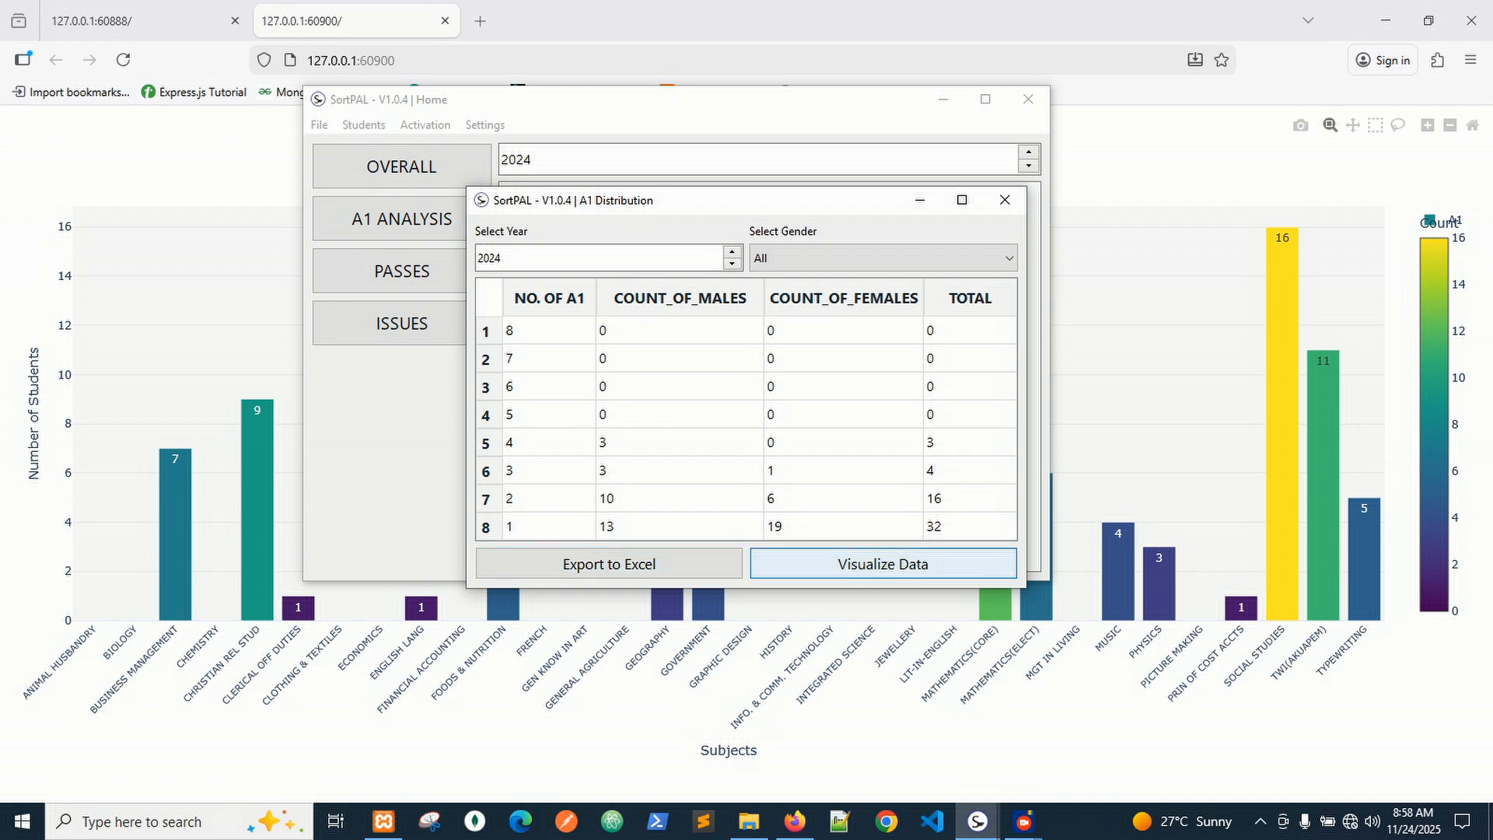
# Filter A1 counts by Females, then Males, back to All, and chart the 2024 A1 summary in Firefox.
pyautogui.click(883, 258)
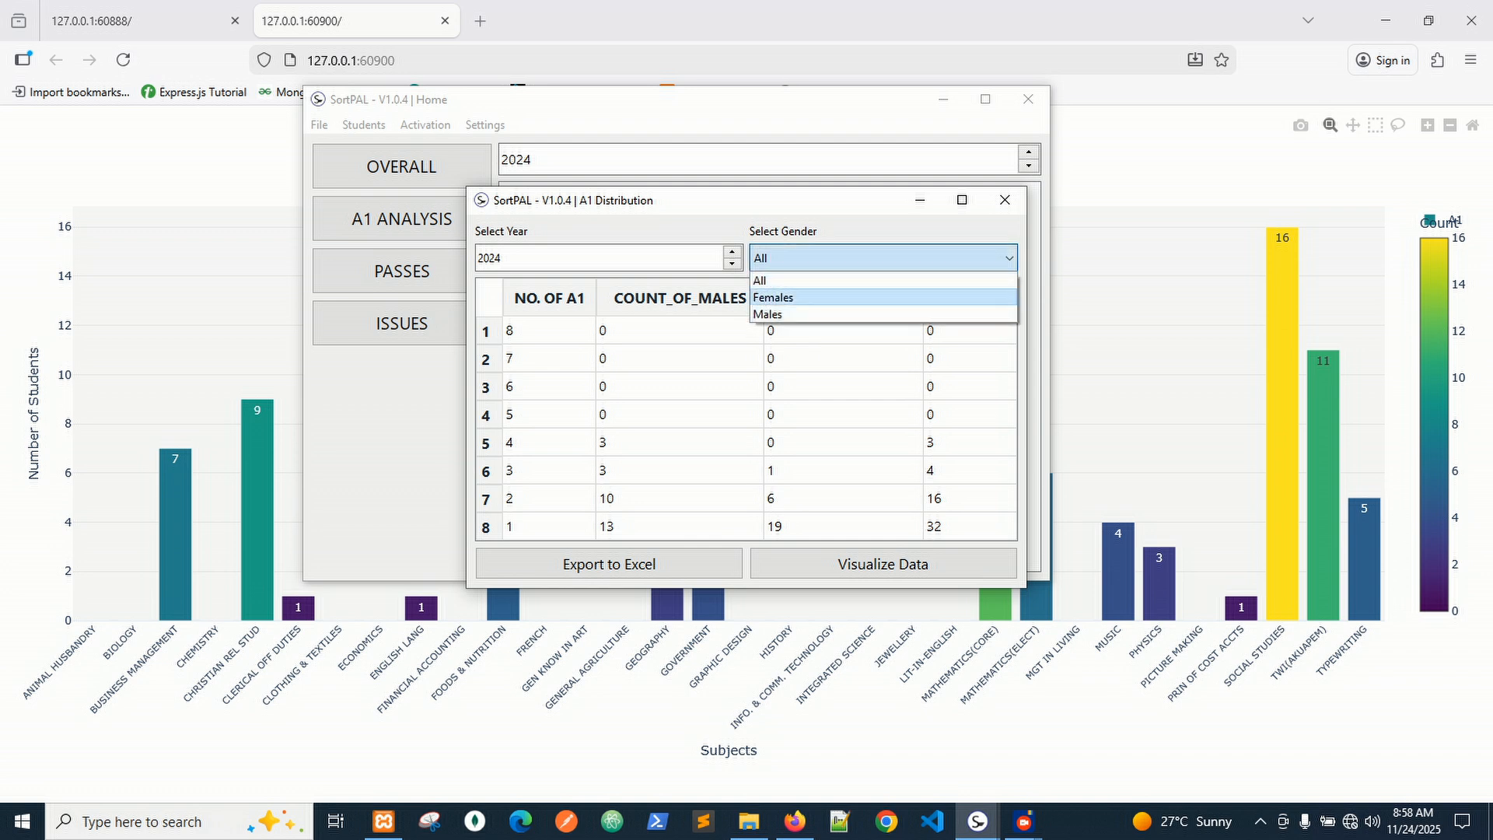
pyautogui.click(864, 298)
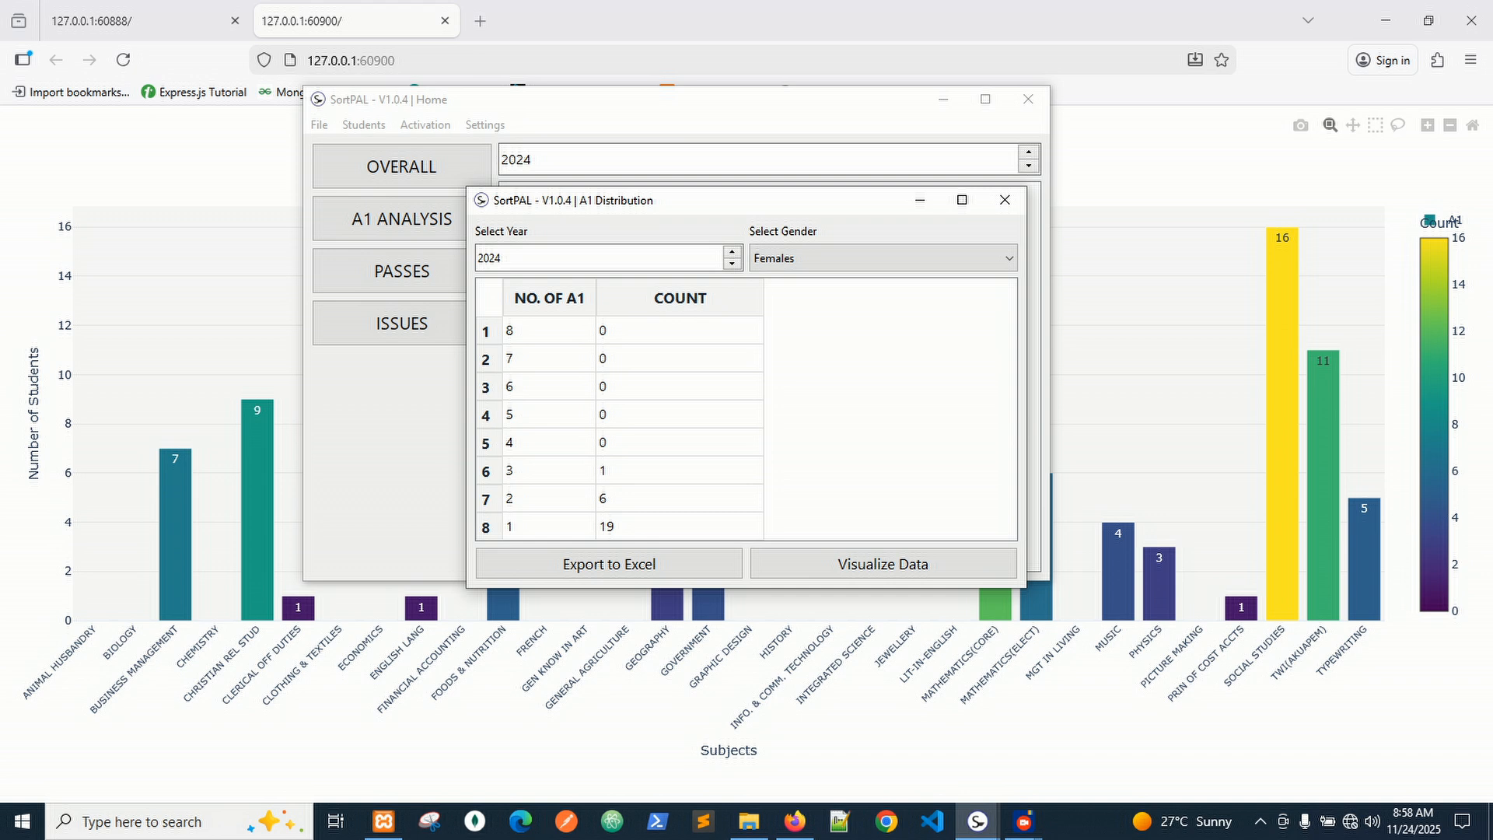
pyautogui.click(884, 259)
pyautogui.click(768, 314)
pyautogui.click(883, 259)
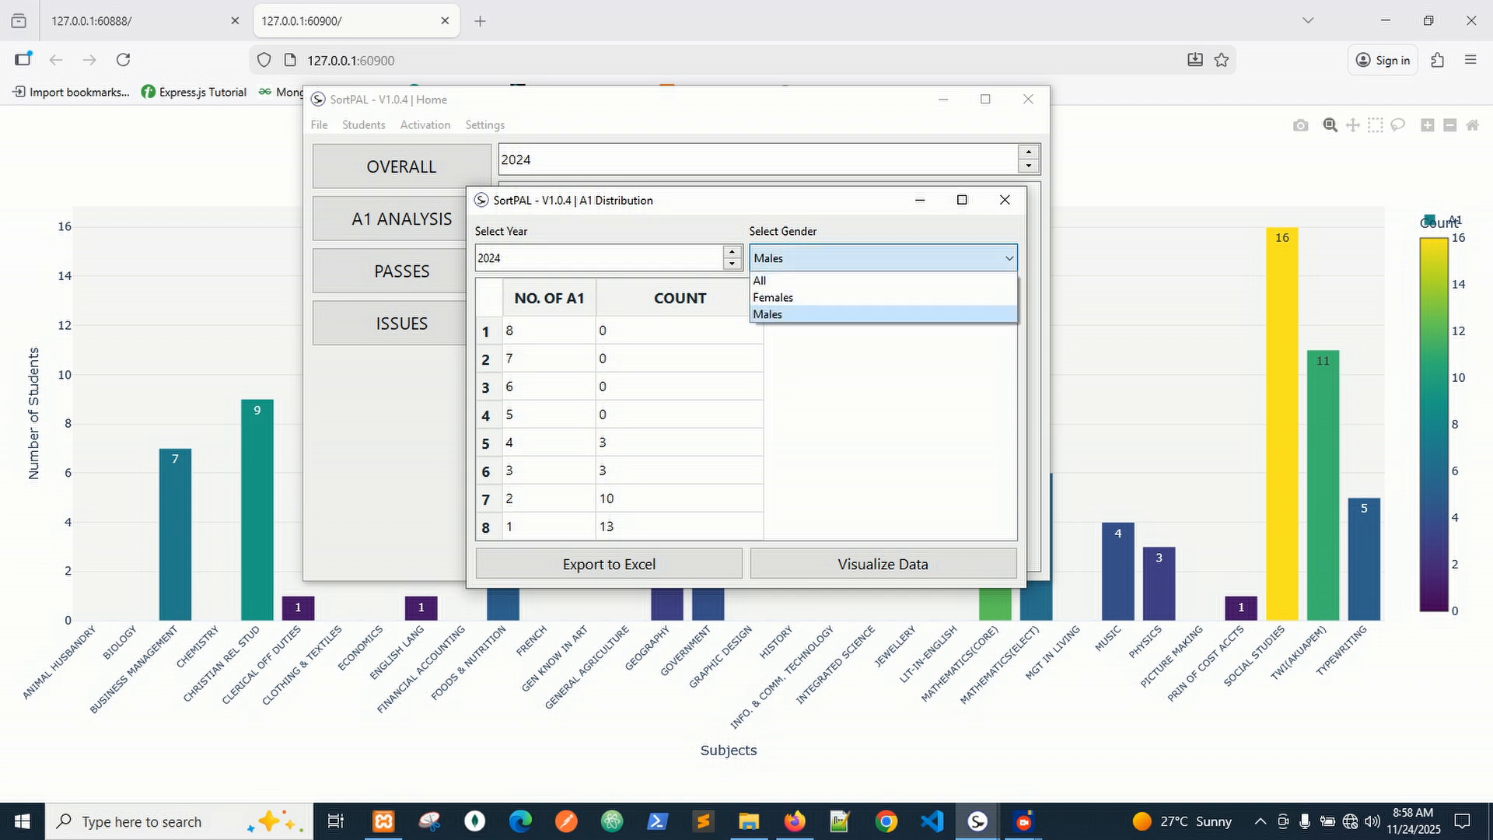
pyautogui.click(766, 280)
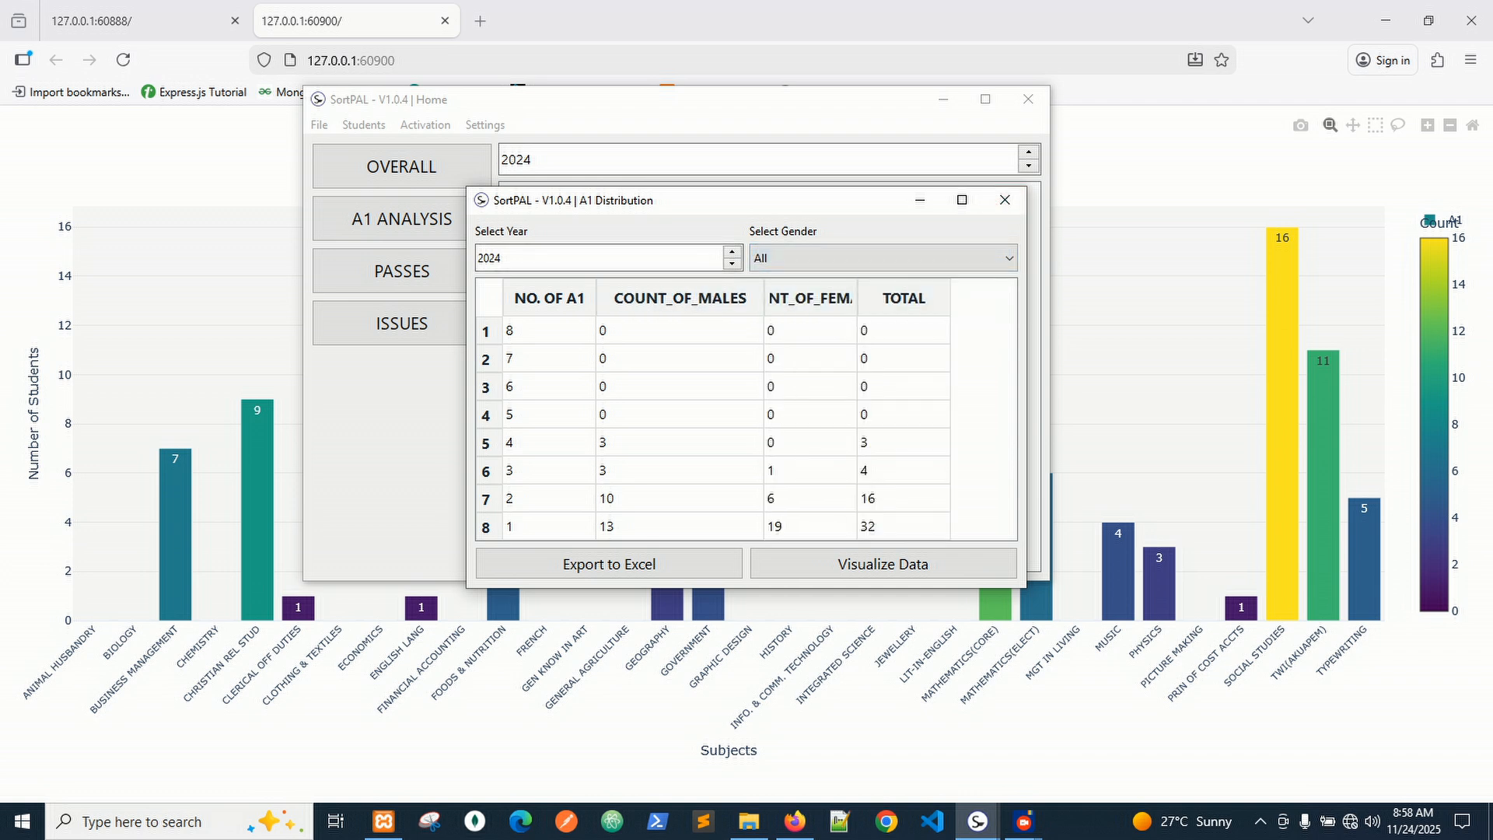
pyautogui.click(883, 564)
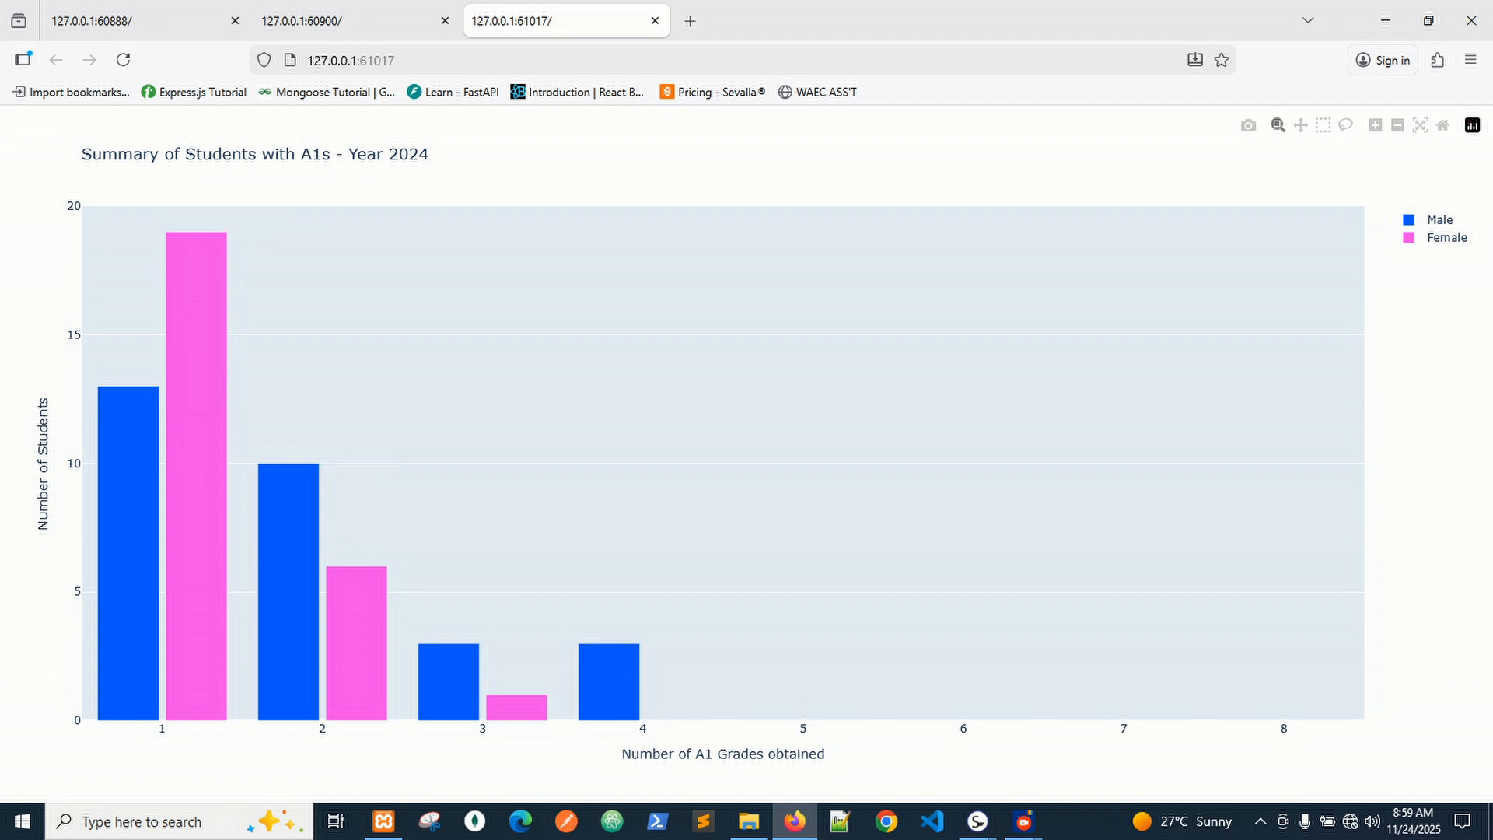
# Close the A1 Distribution window and open the 2024 Passes Distribution from Home.
pyautogui.moveTo(977, 821)
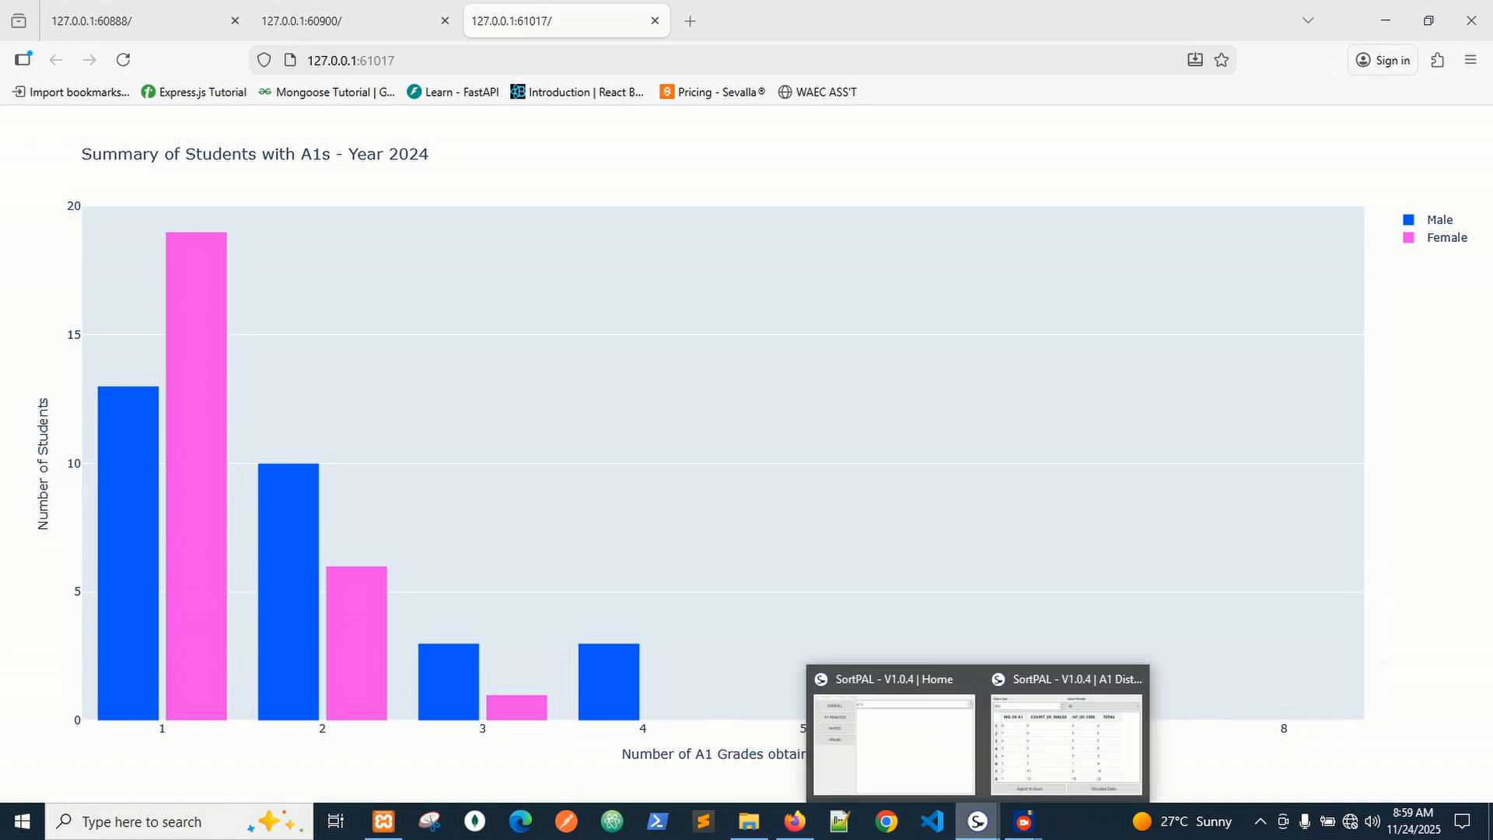
pyautogui.click(1066, 742)
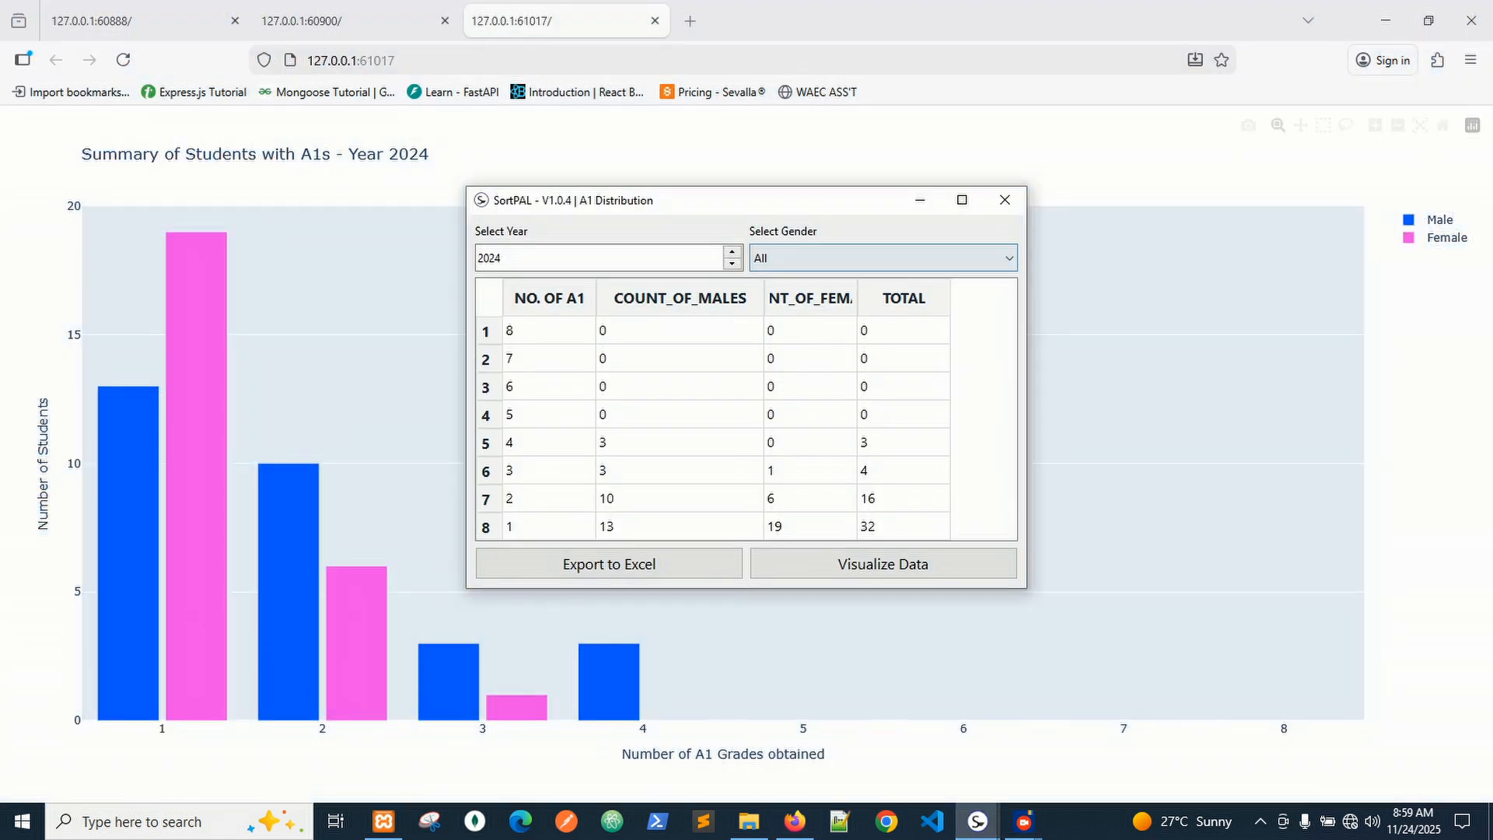
pyautogui.click(1005, 199)
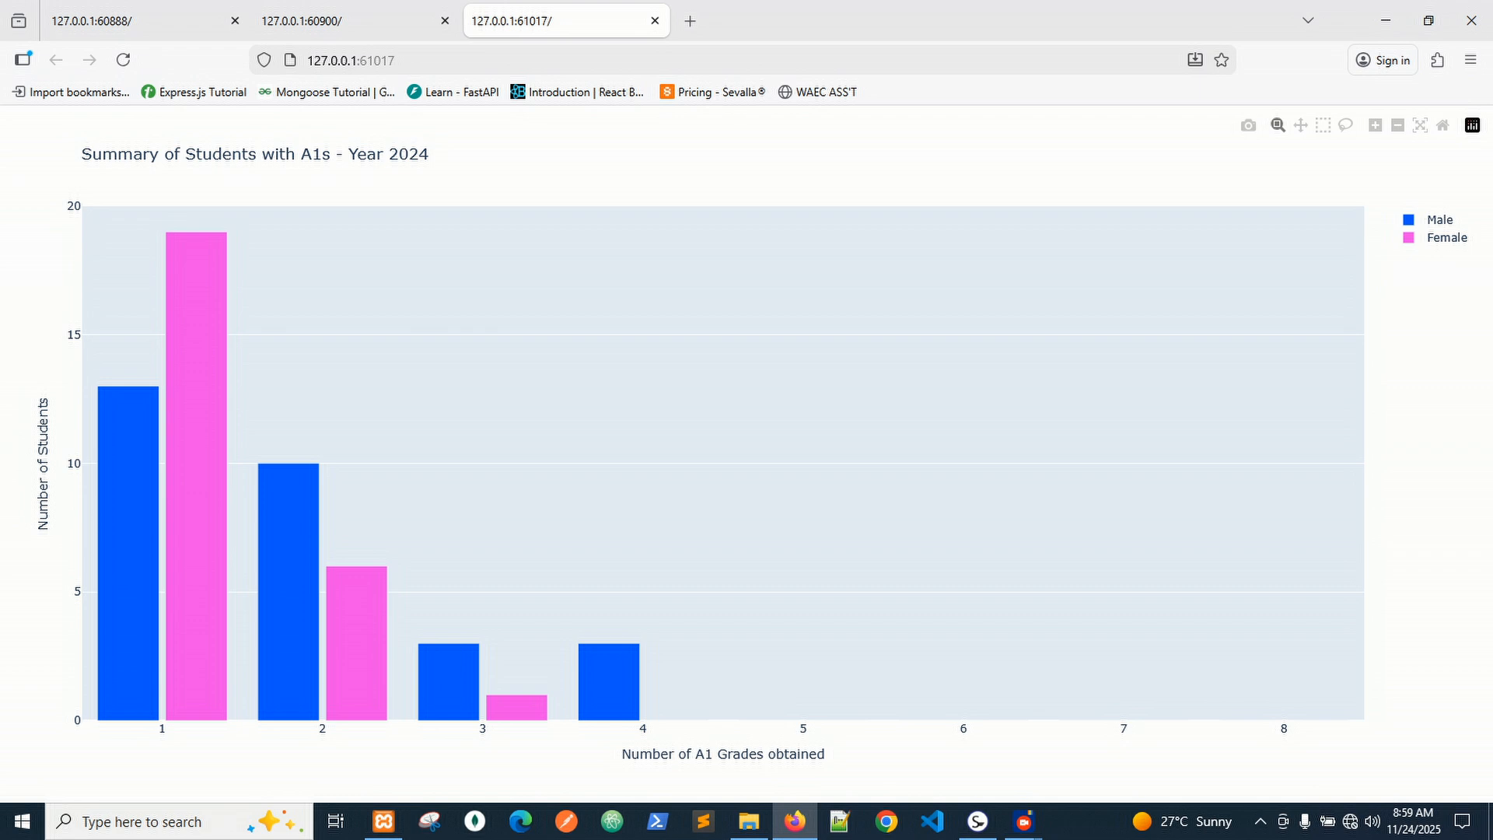
pyautogui.click(978, 821)
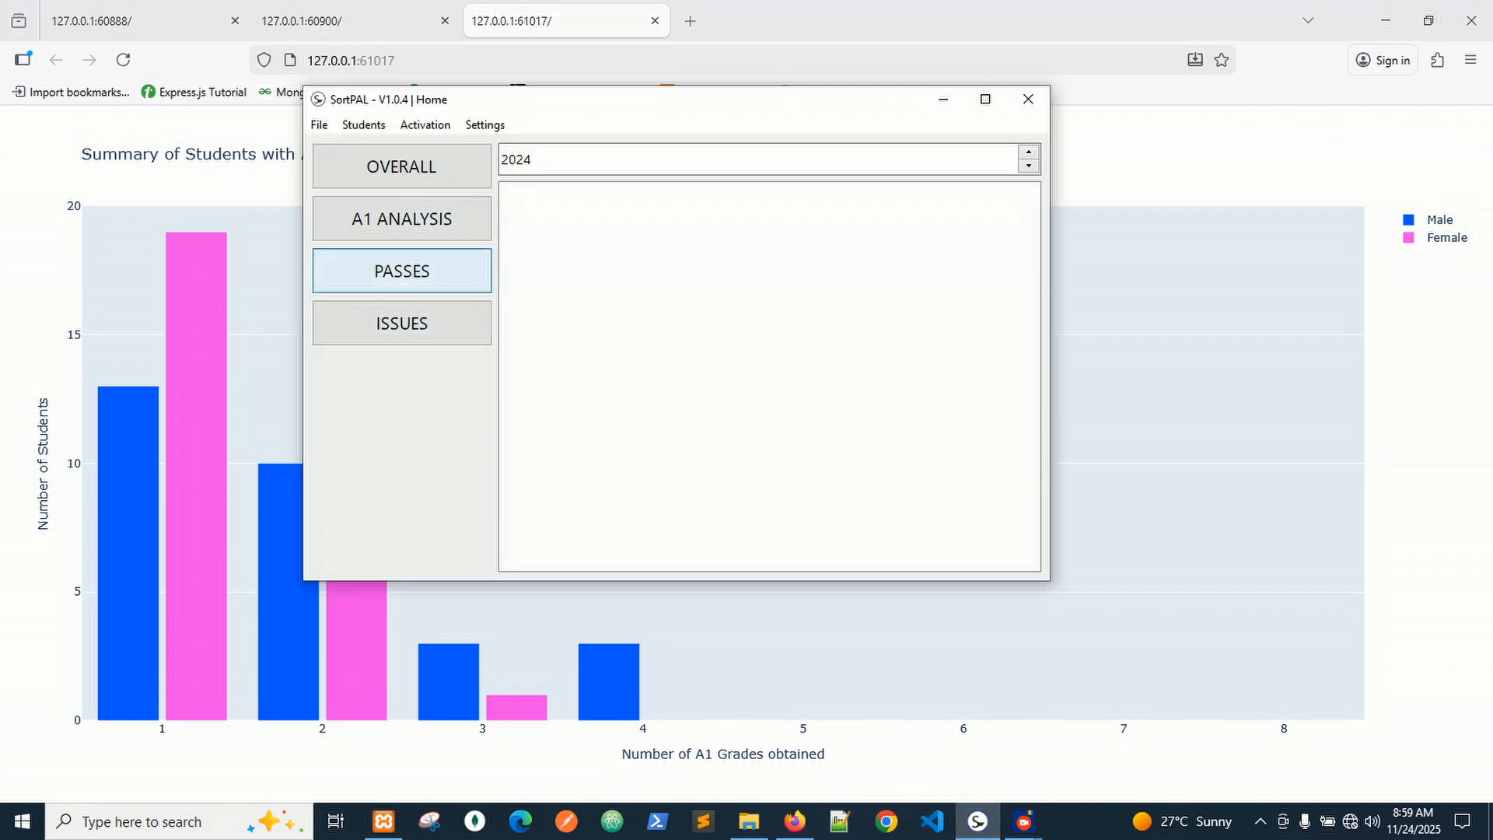
pyautogui.click(402, 270)
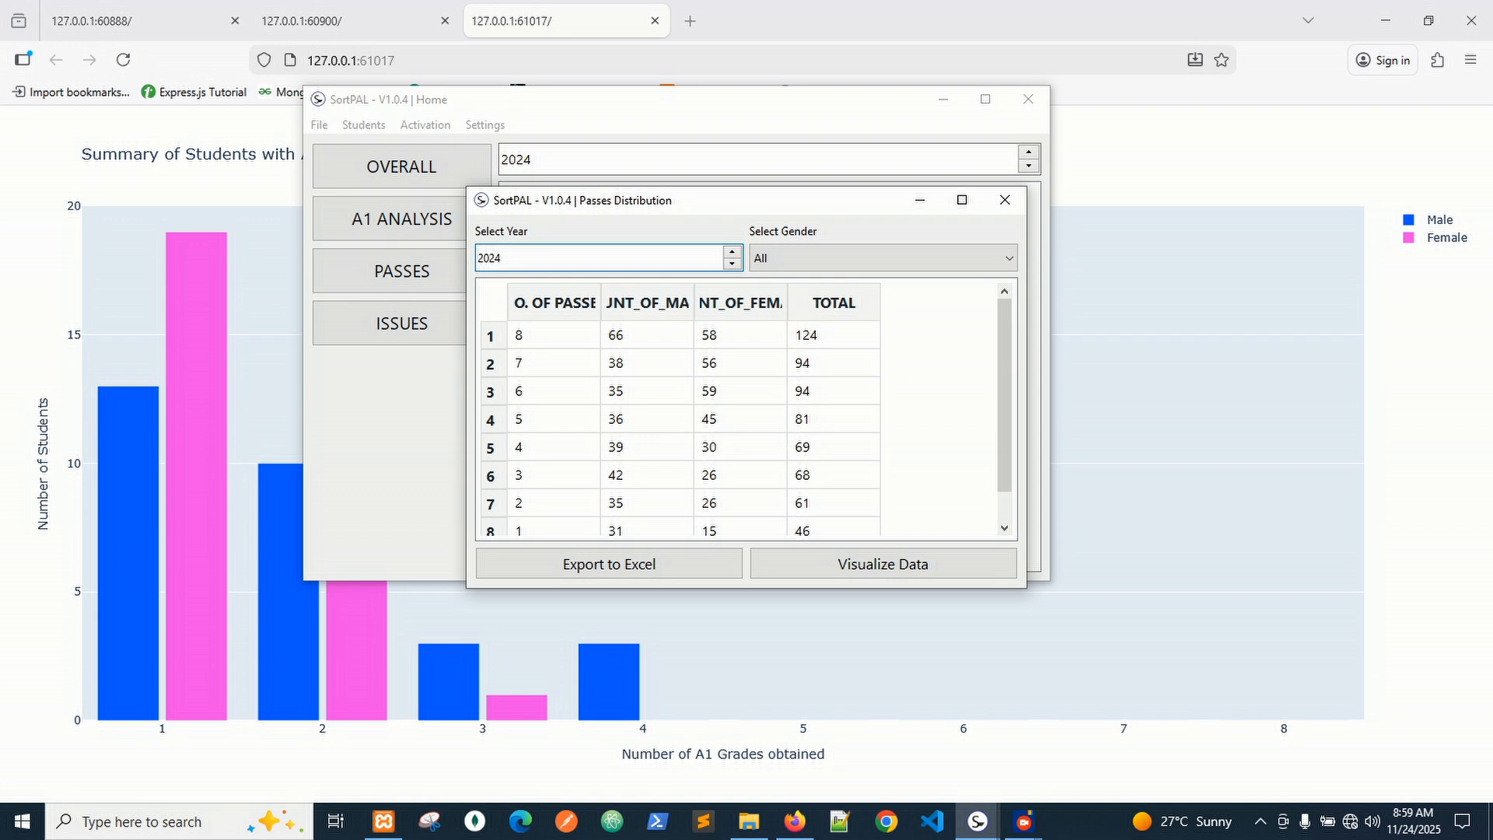
# Widen the male and female count columns of the Passes Distribution table.
pyautogui.moveTo(694, 302); pyautogui.dragTo(761, 303)
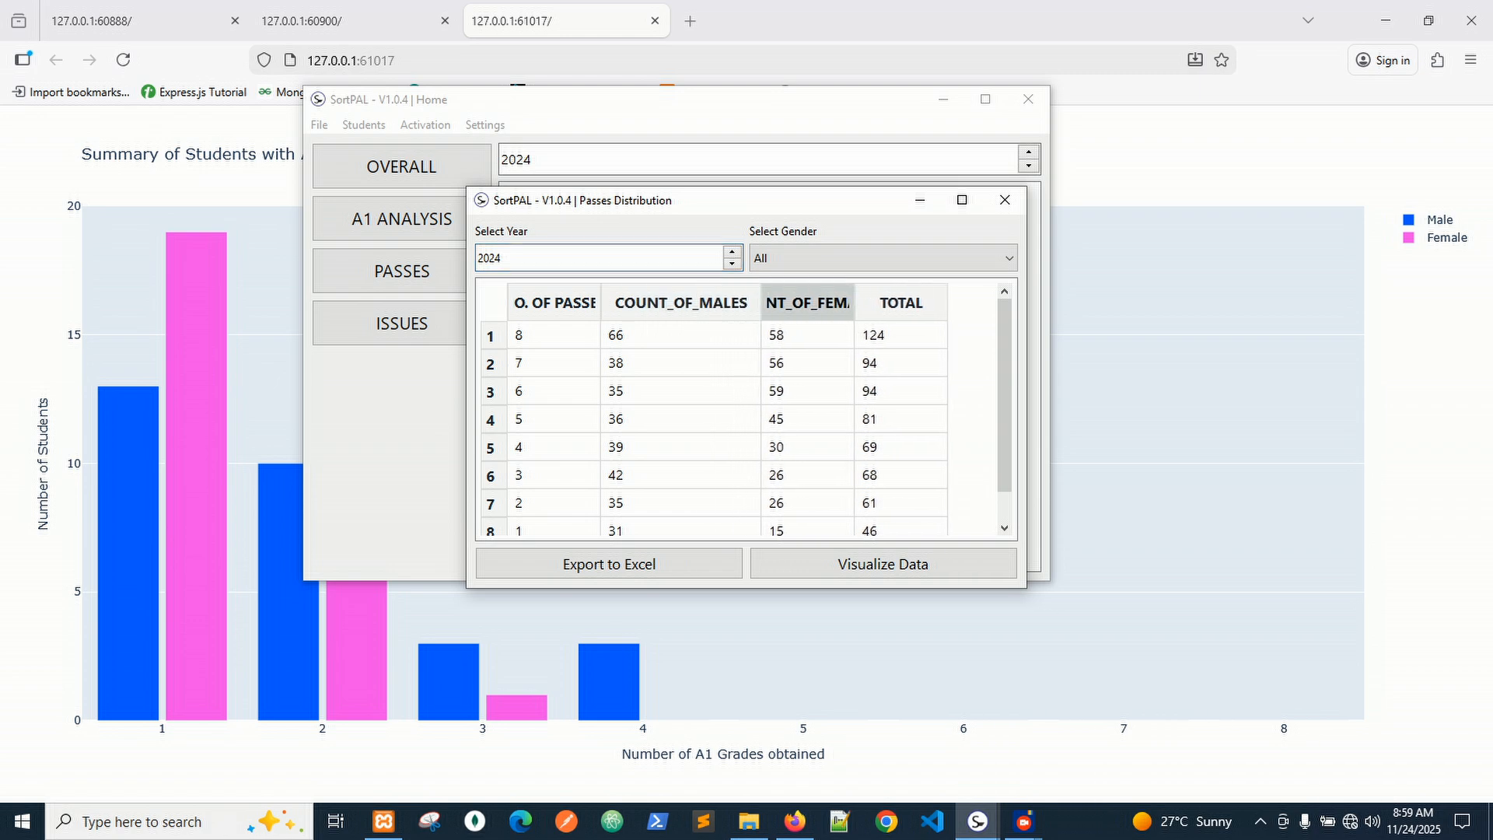
pyautogui.moveTo(855, 302); pyautogui.dragTo(908, 303)
pyautogui.click(887, 258)
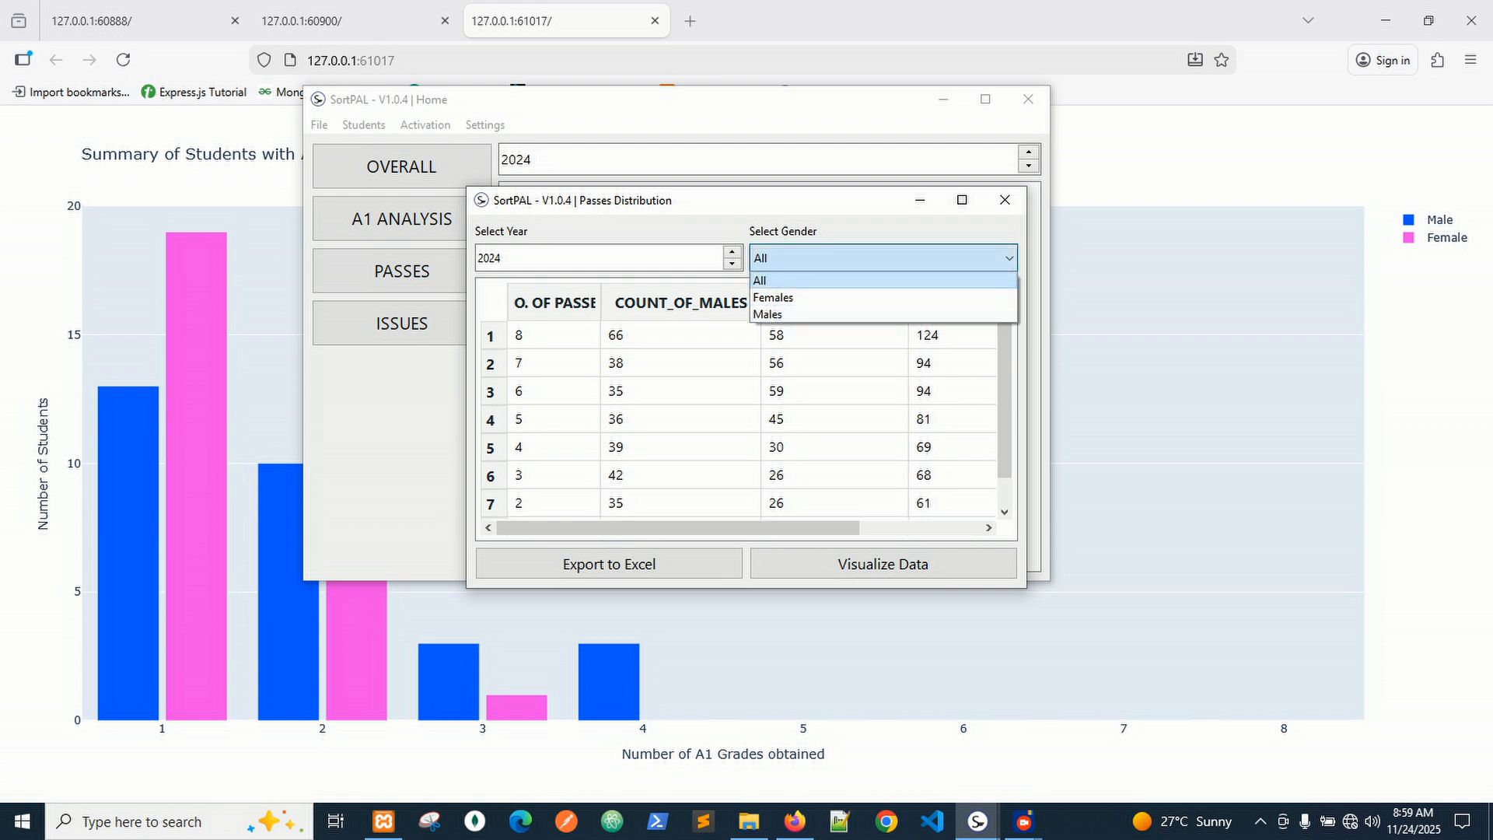
pyautogui.click(883, 298)
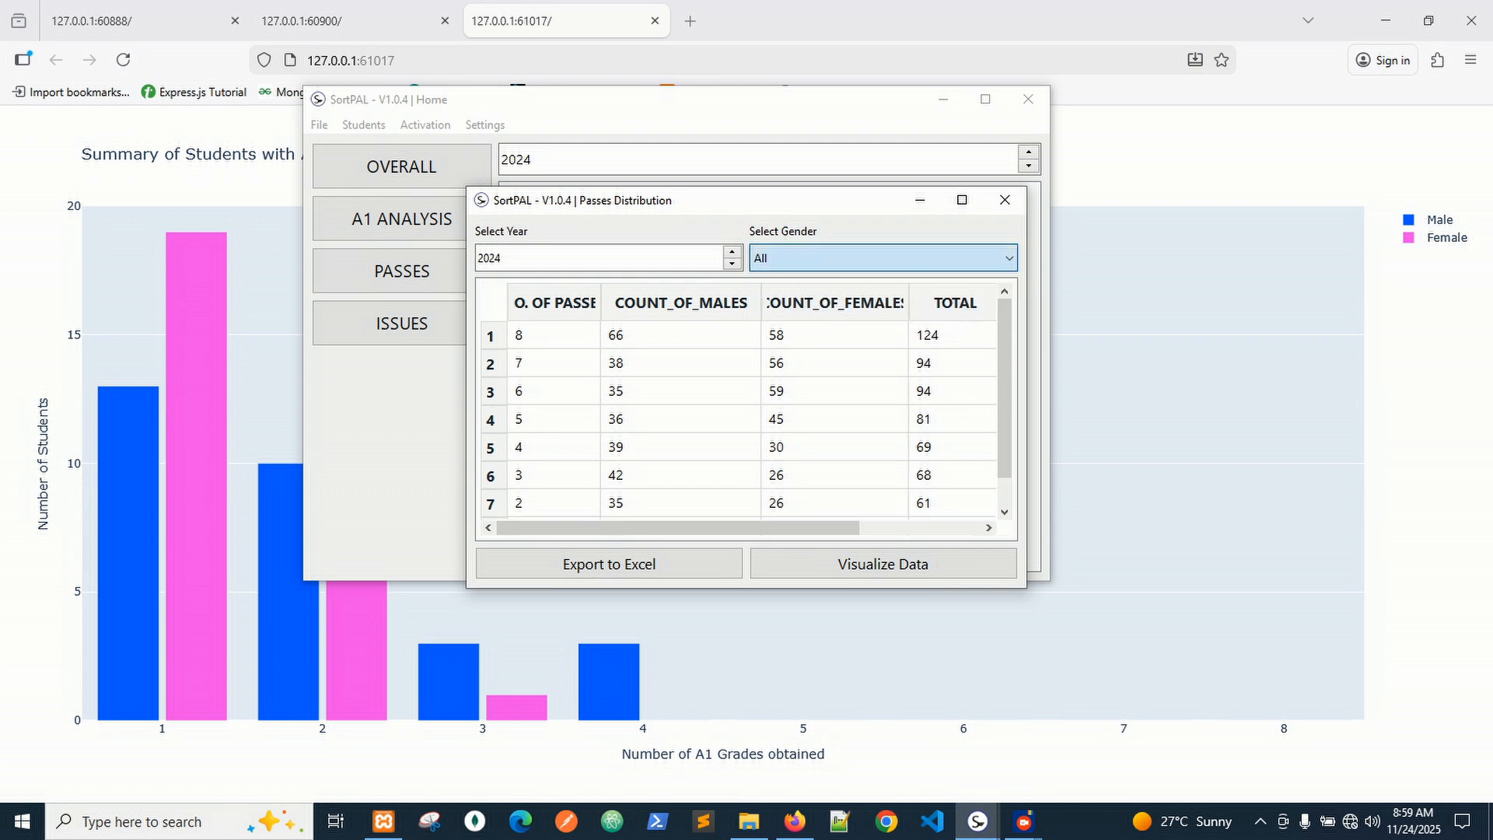
# View passes counts for Females, then Males, back to All, and close the Passes Distribution.
pyautogui.click(884, 258)
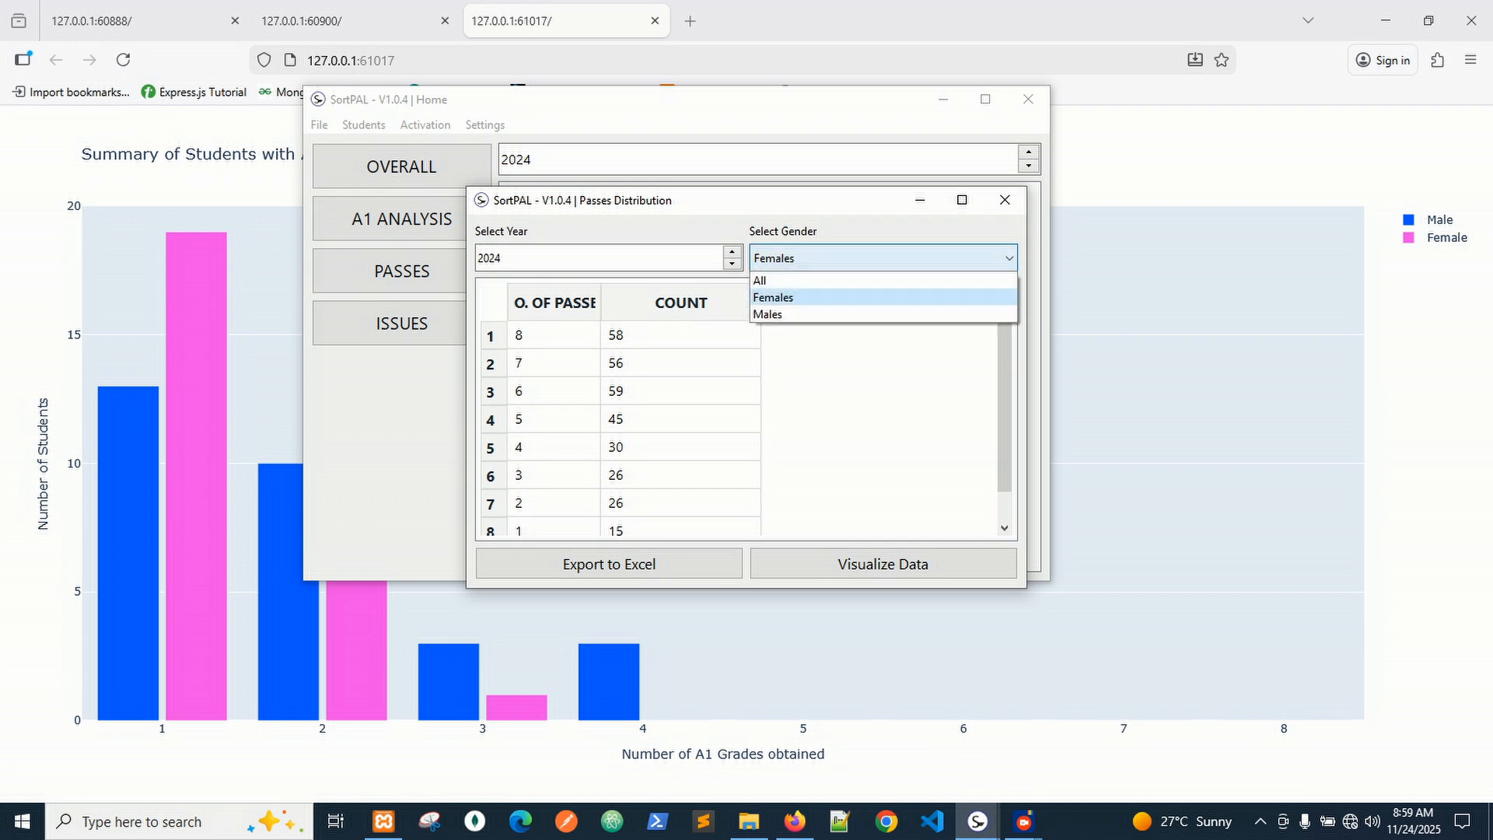
pyautogui.click(883, 314)
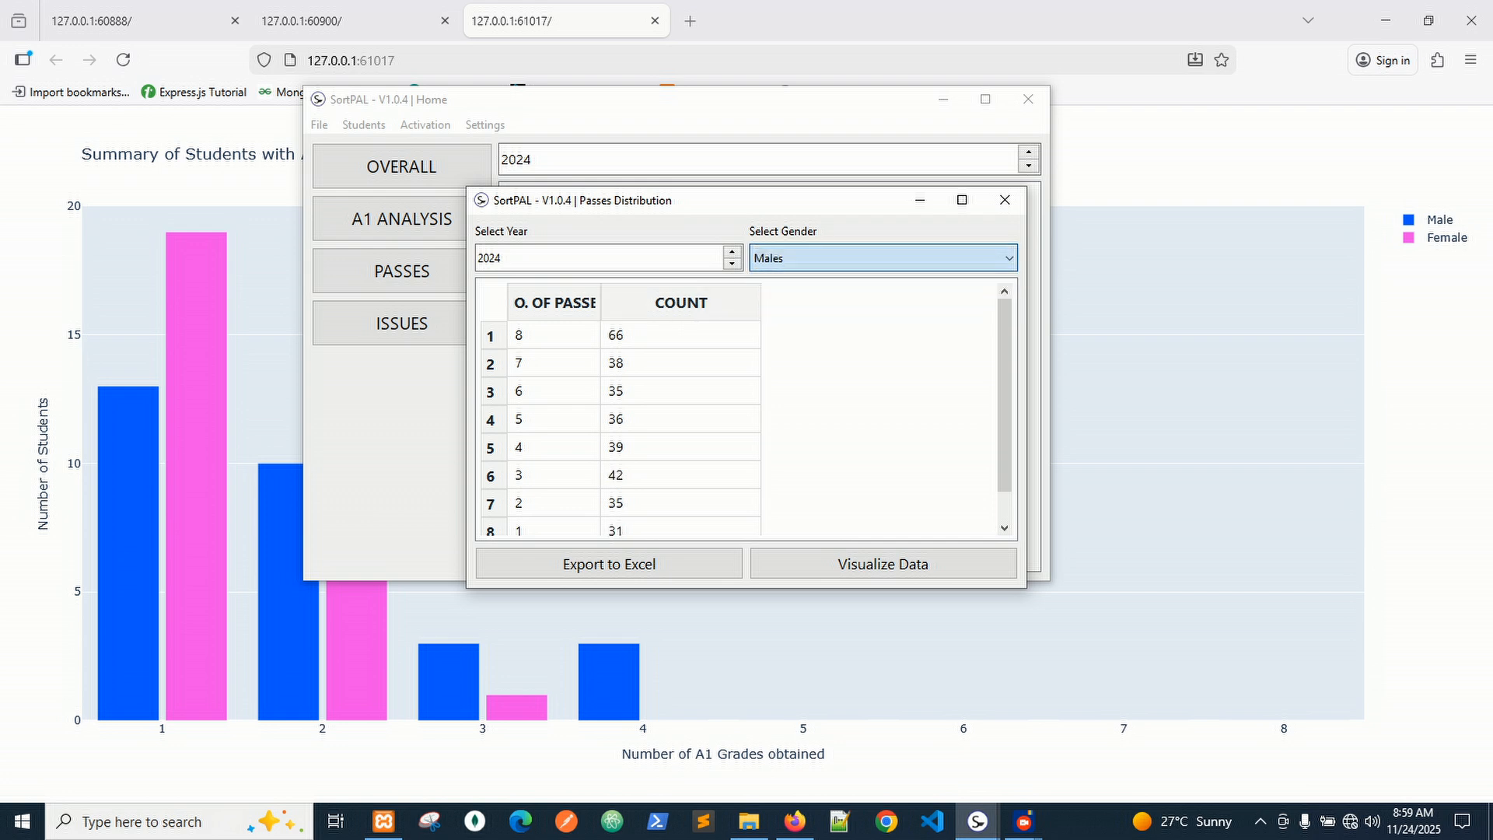
pyautogui.click(883, 258)
pyautogui.click(884, 281)
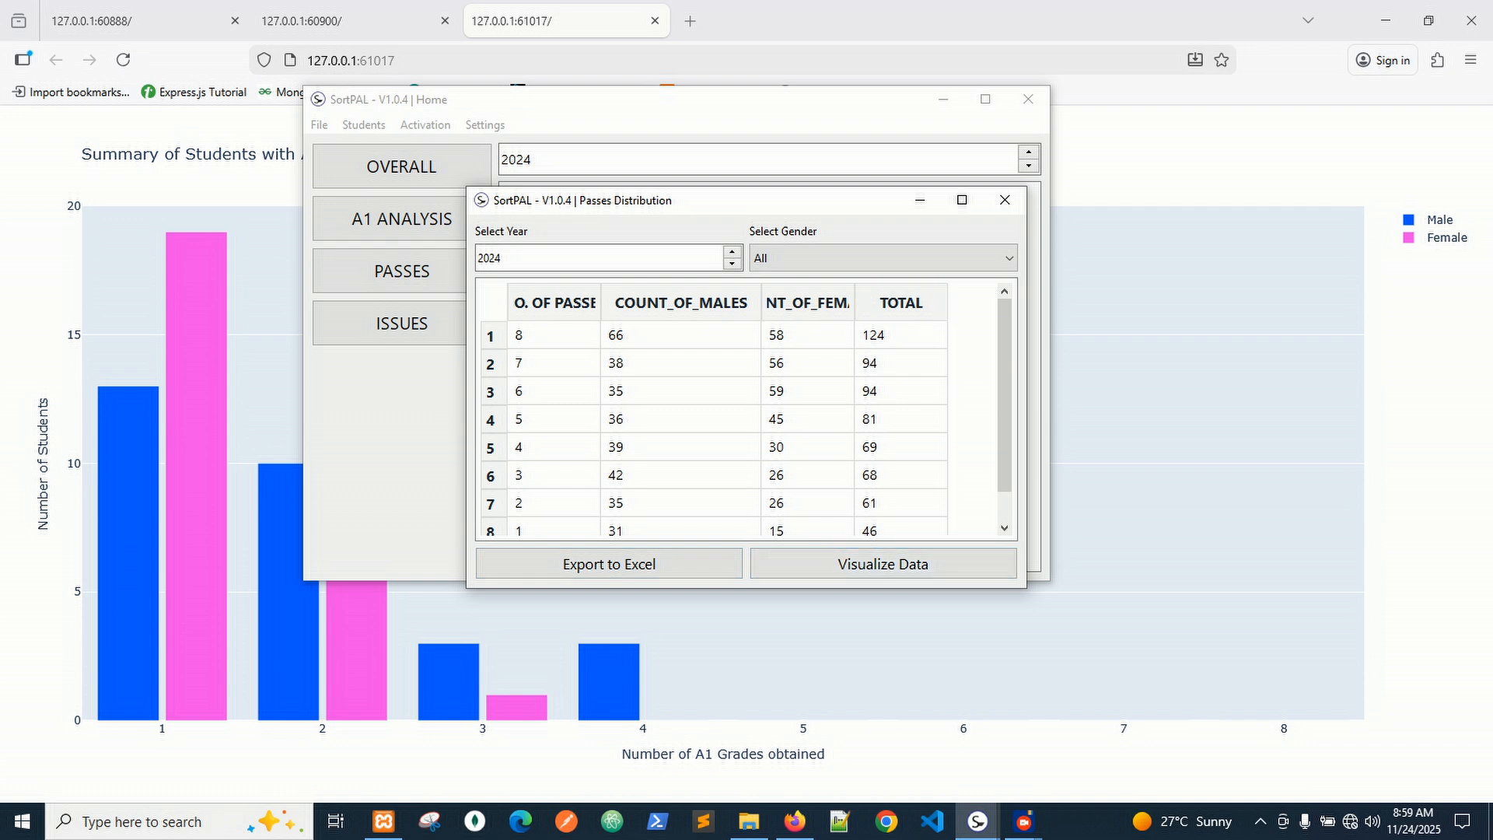
pyautogui.click(1005, 200)
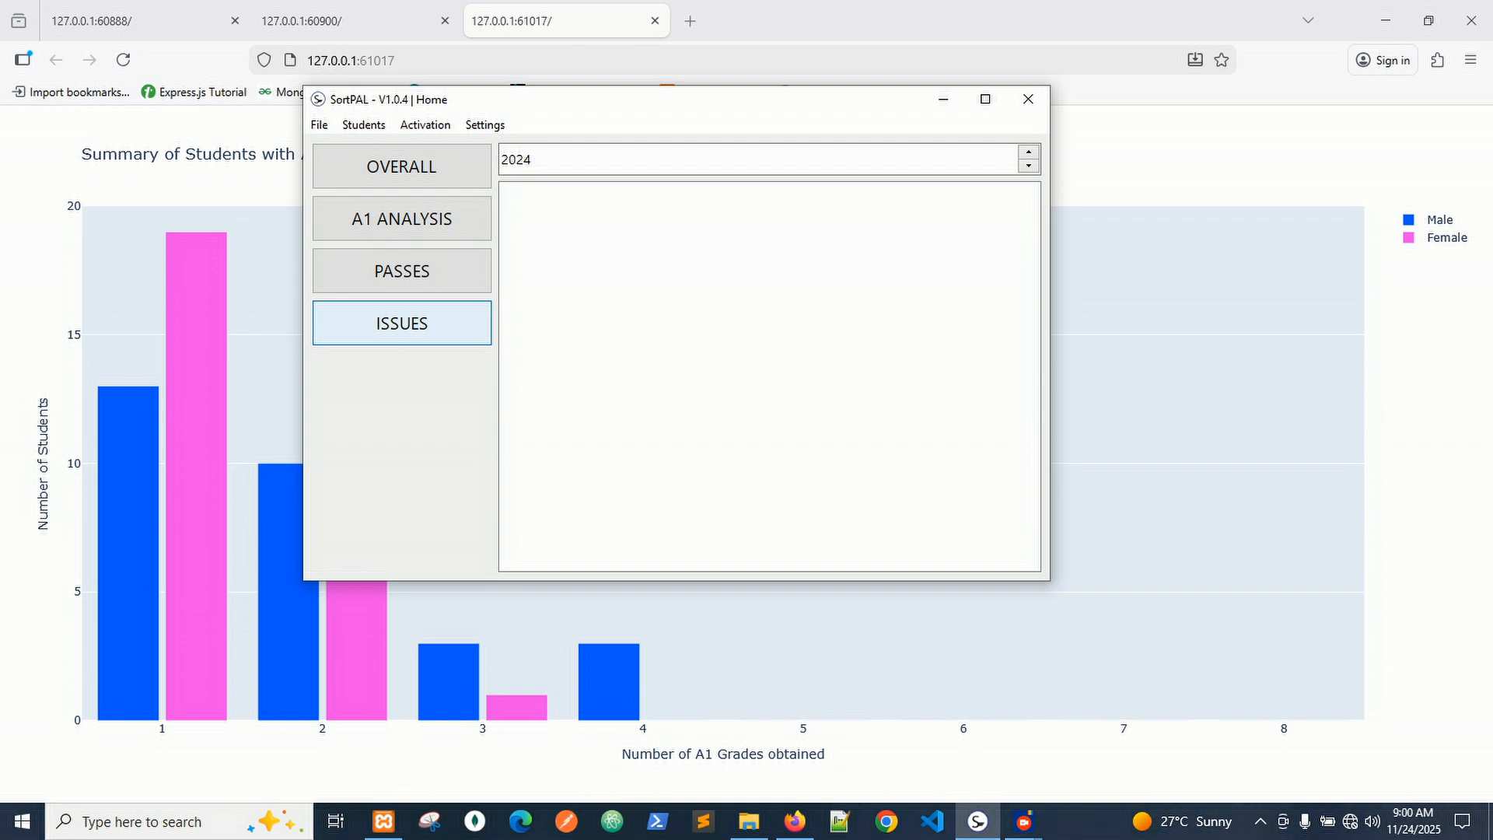
# Open the 2024 Special Issues Distribution with issue Z kept and select rows NO. 7, 6 and 5.
pyautogui.click(402, 323)
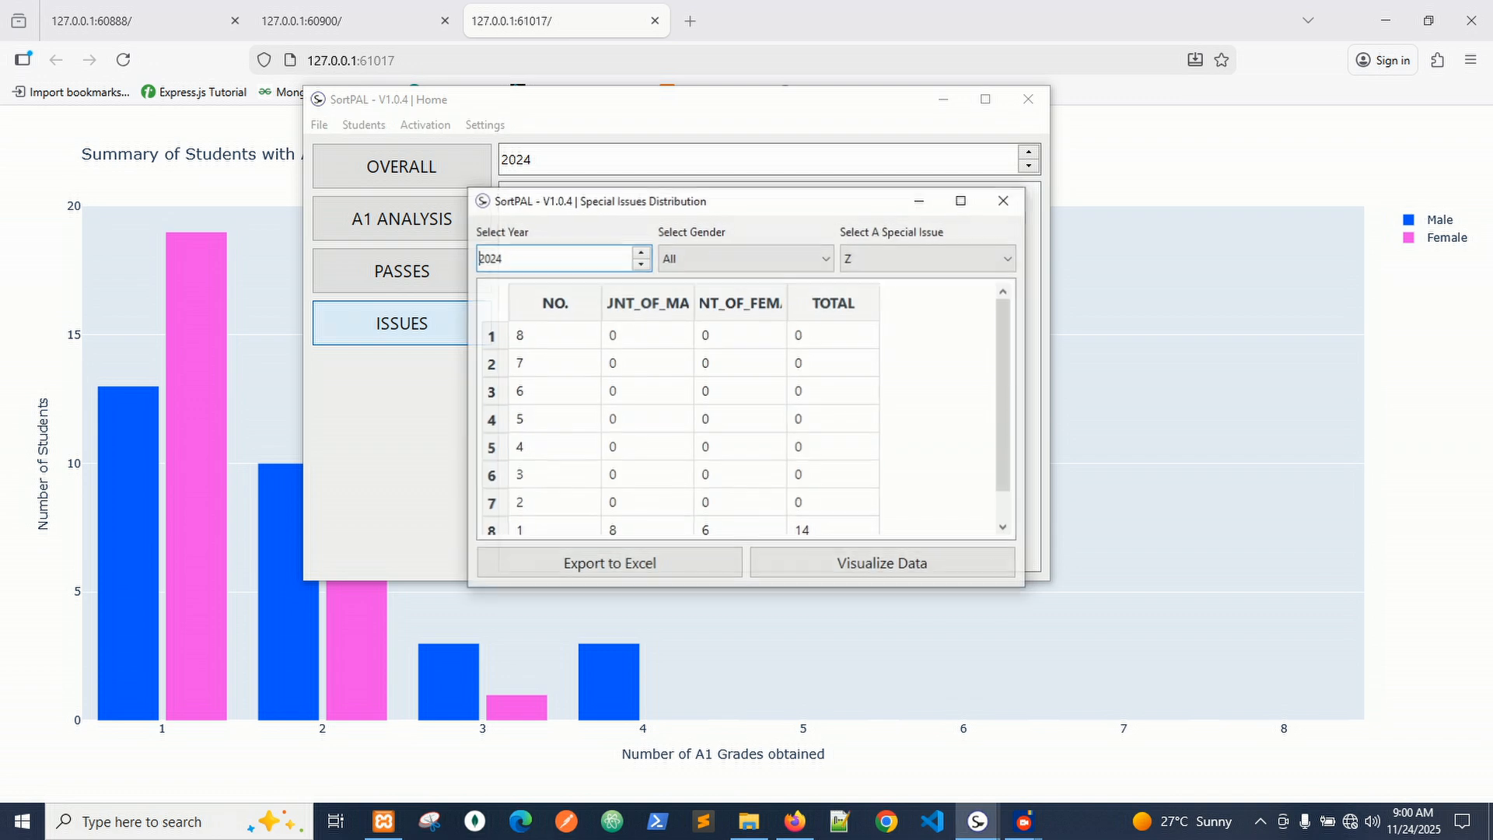
pyautogui.click(929, 257)
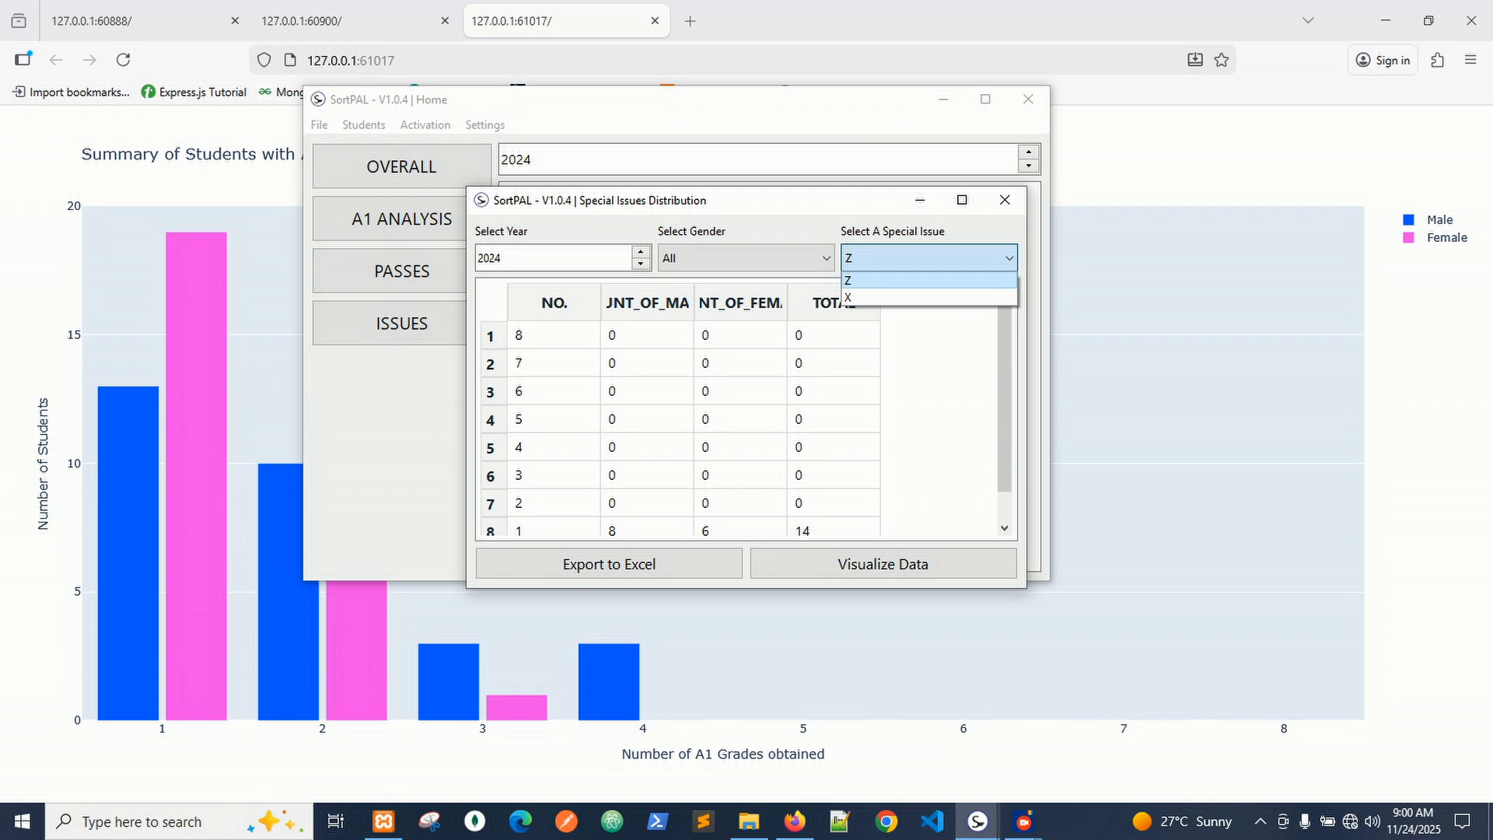
pyautogui.click(929, 258)
pyautogui.click(929, 258)
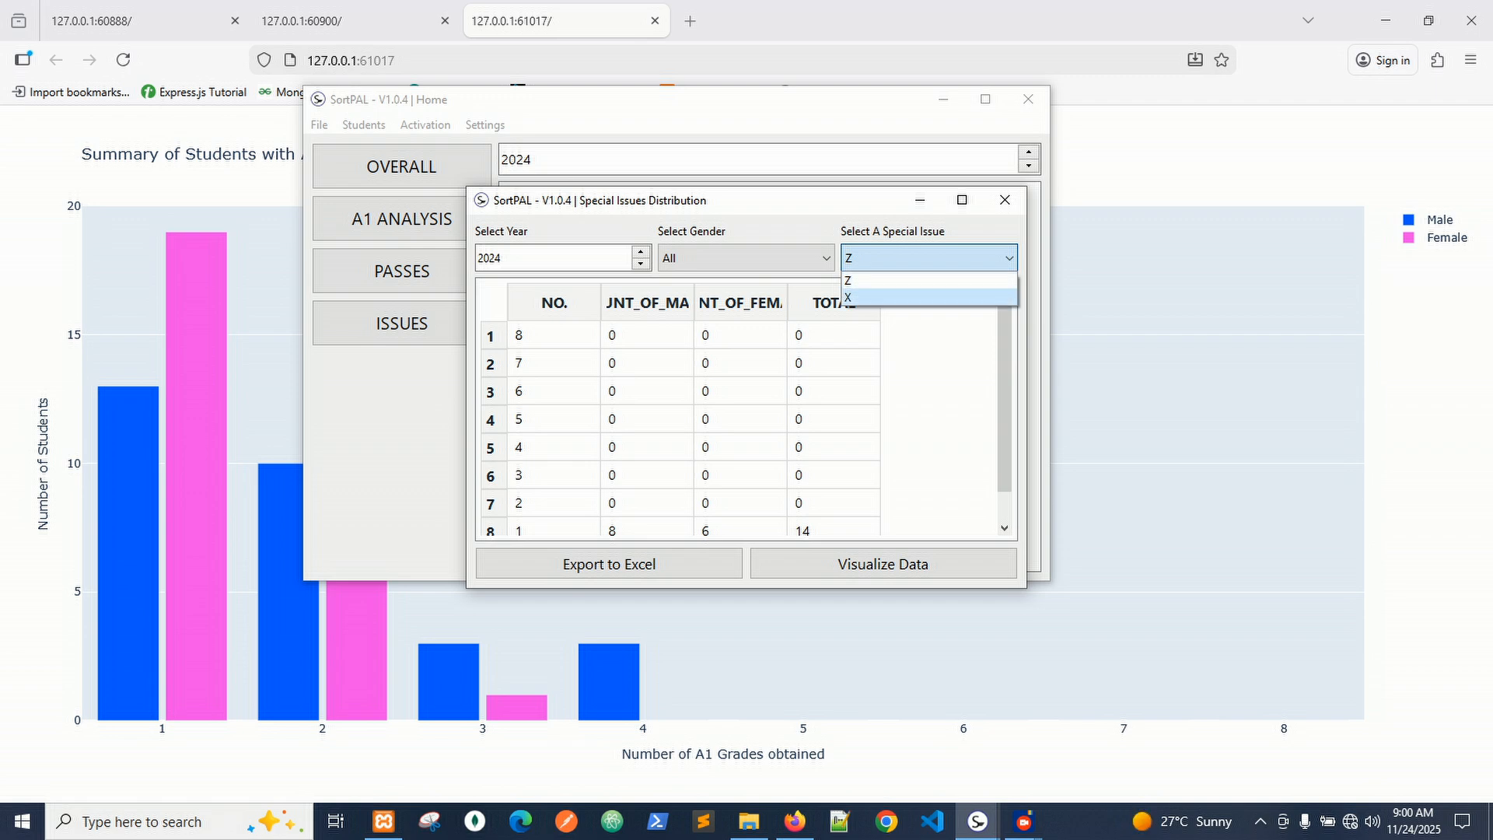
pyautogui.click(554, 335)
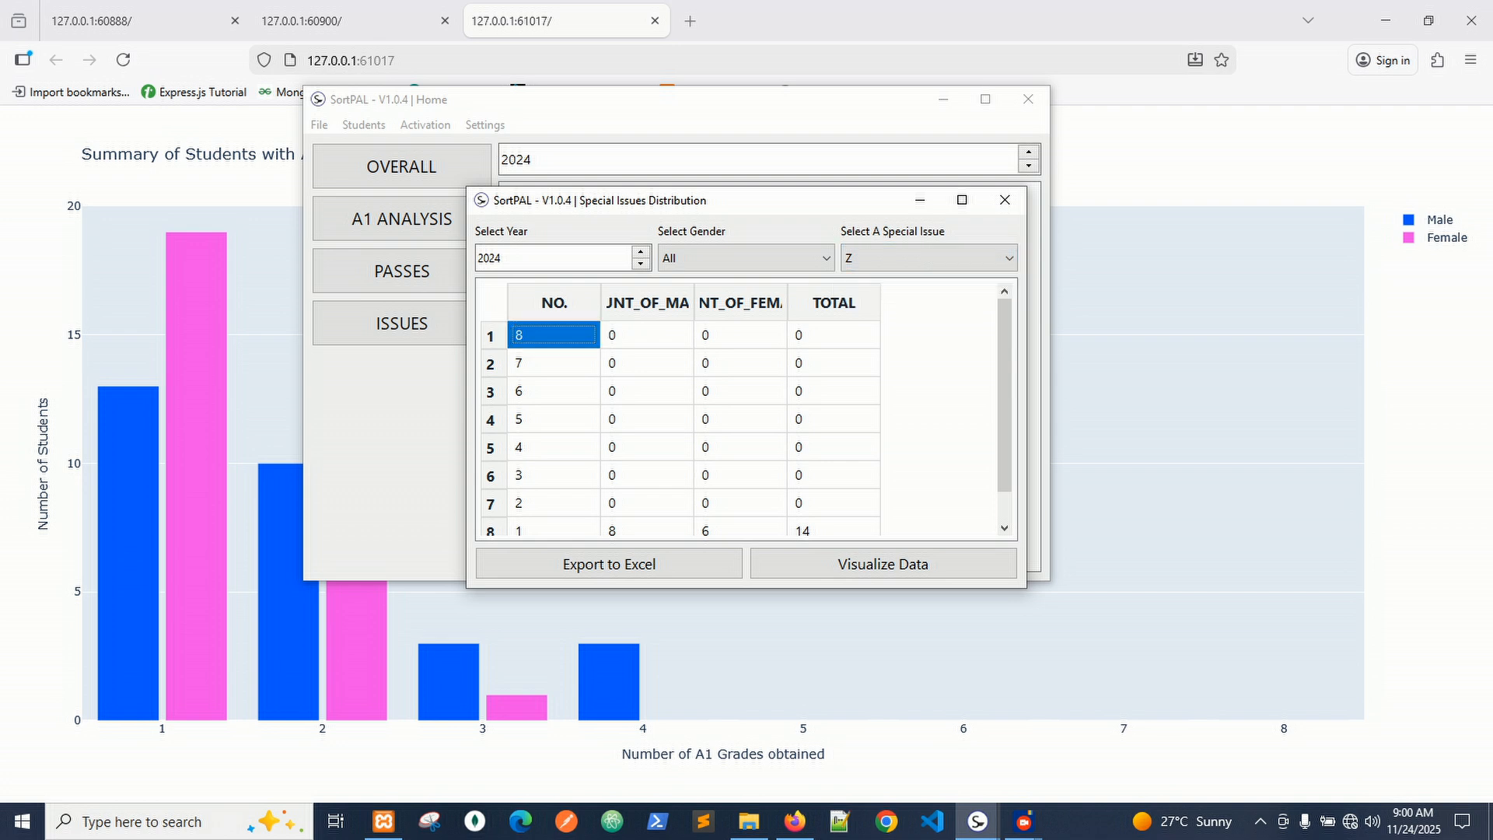
pyautogui.click(554, 363)
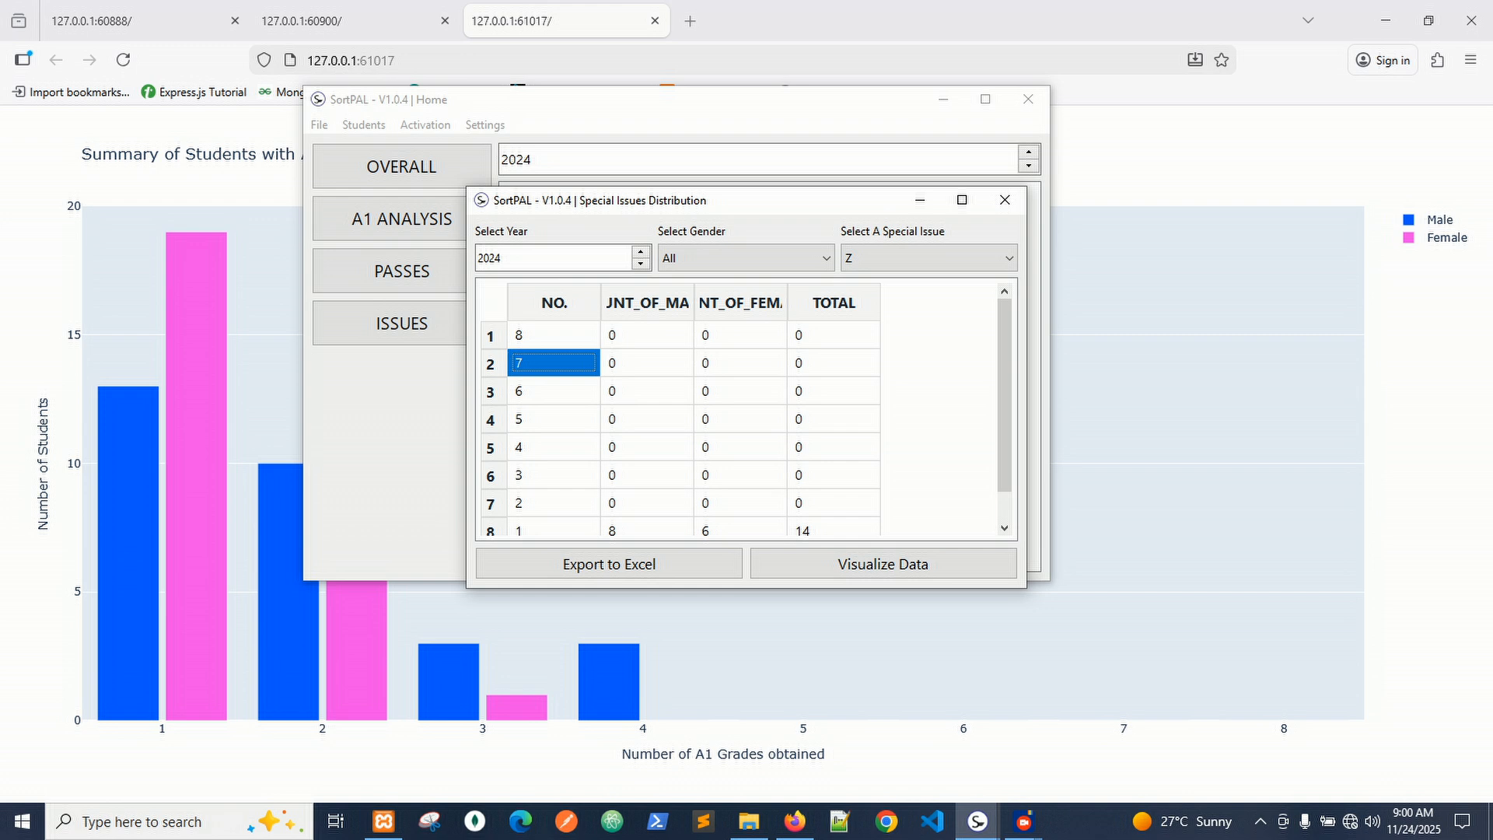
pyautogui.click(554, 391)
pyautogui.click(553, 419)
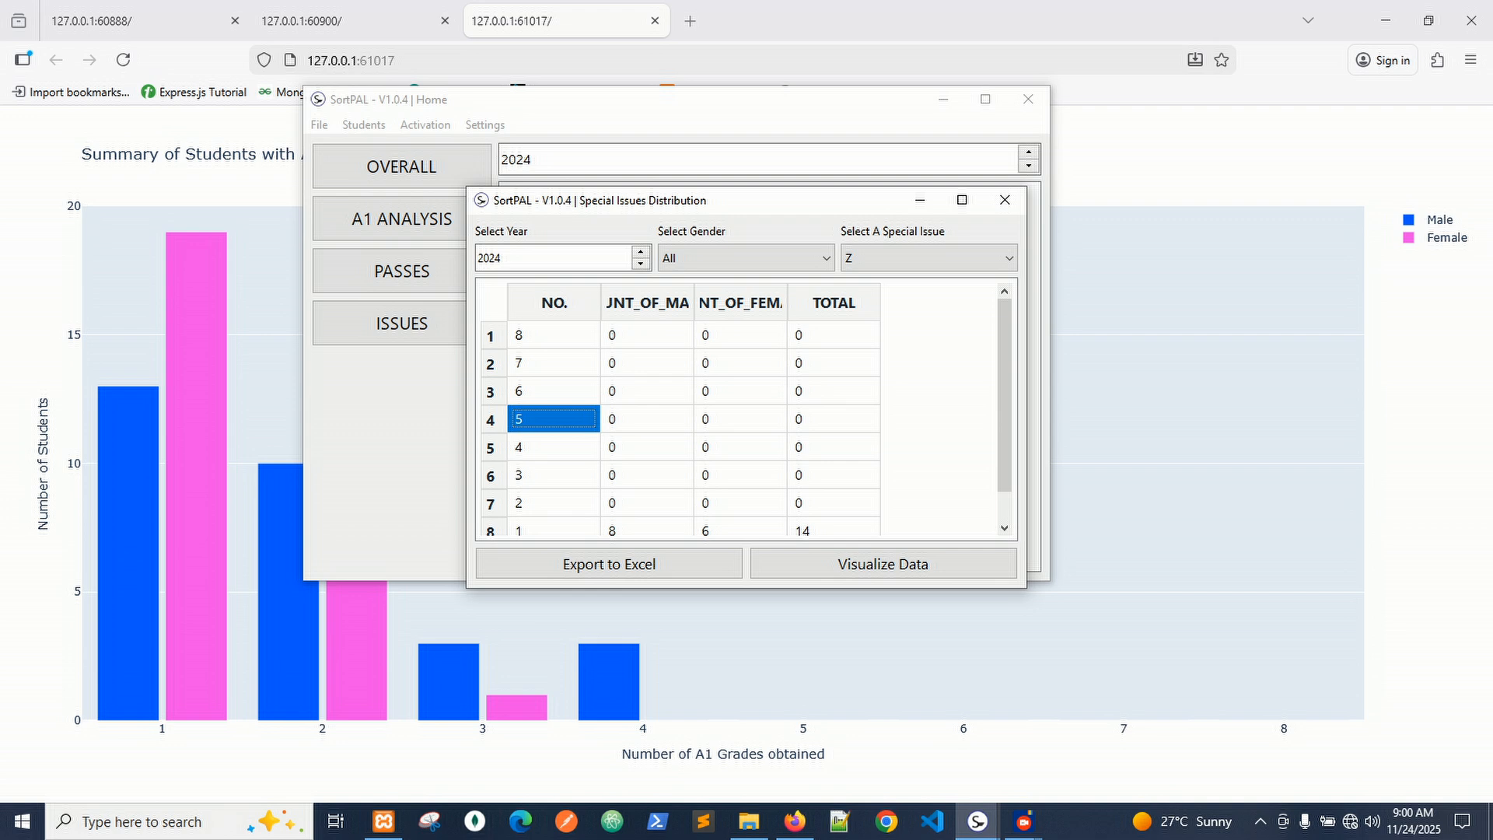
# Widen the second column so its full COUNT_OF_MALES heading shows.
pyautogui.scroll(-1, 746, 417)
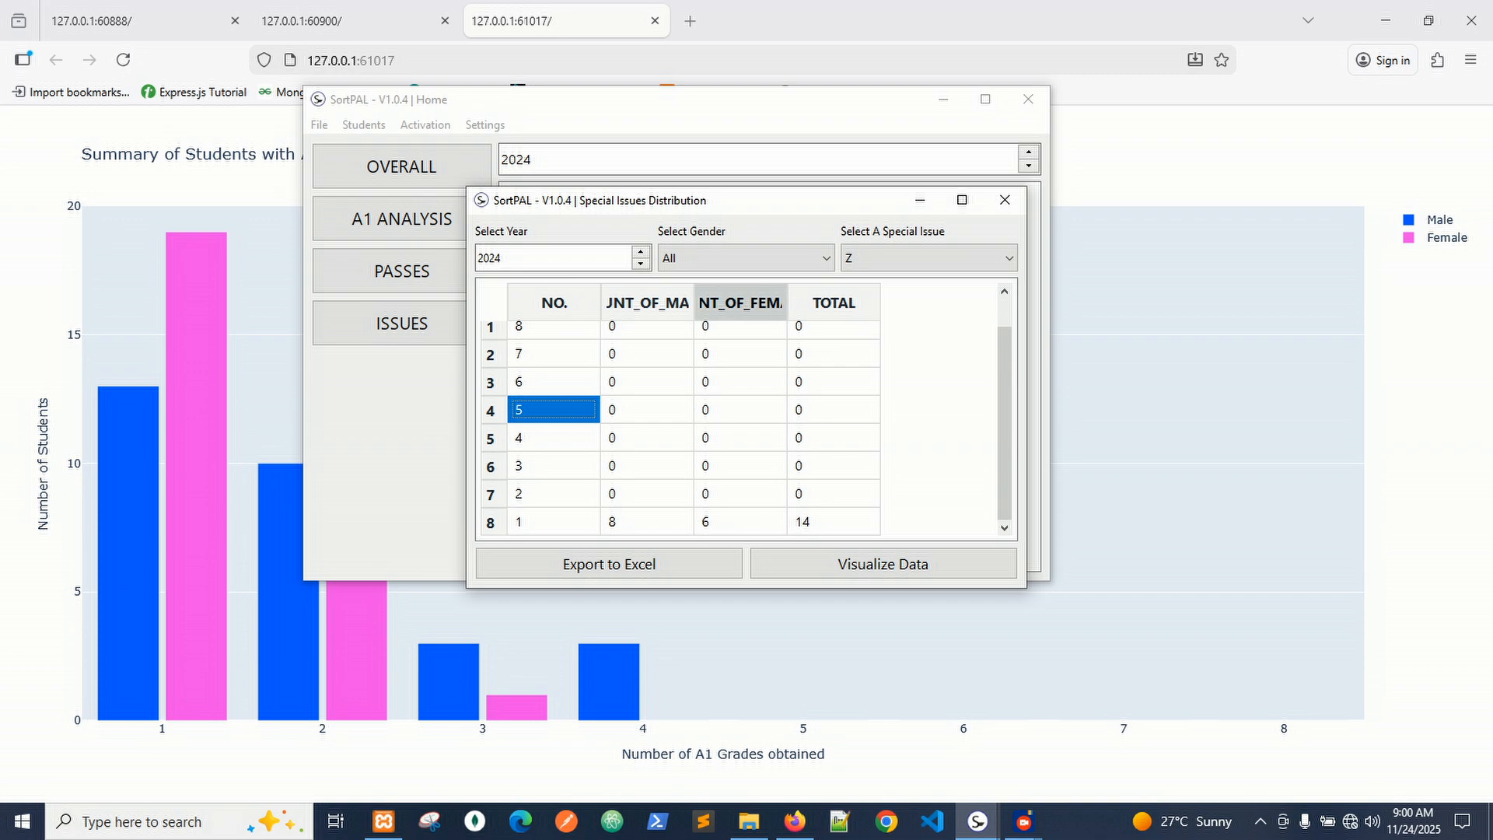
pyautogui.moveTo(694, 302); pyautogui.dragTo(760, 302)
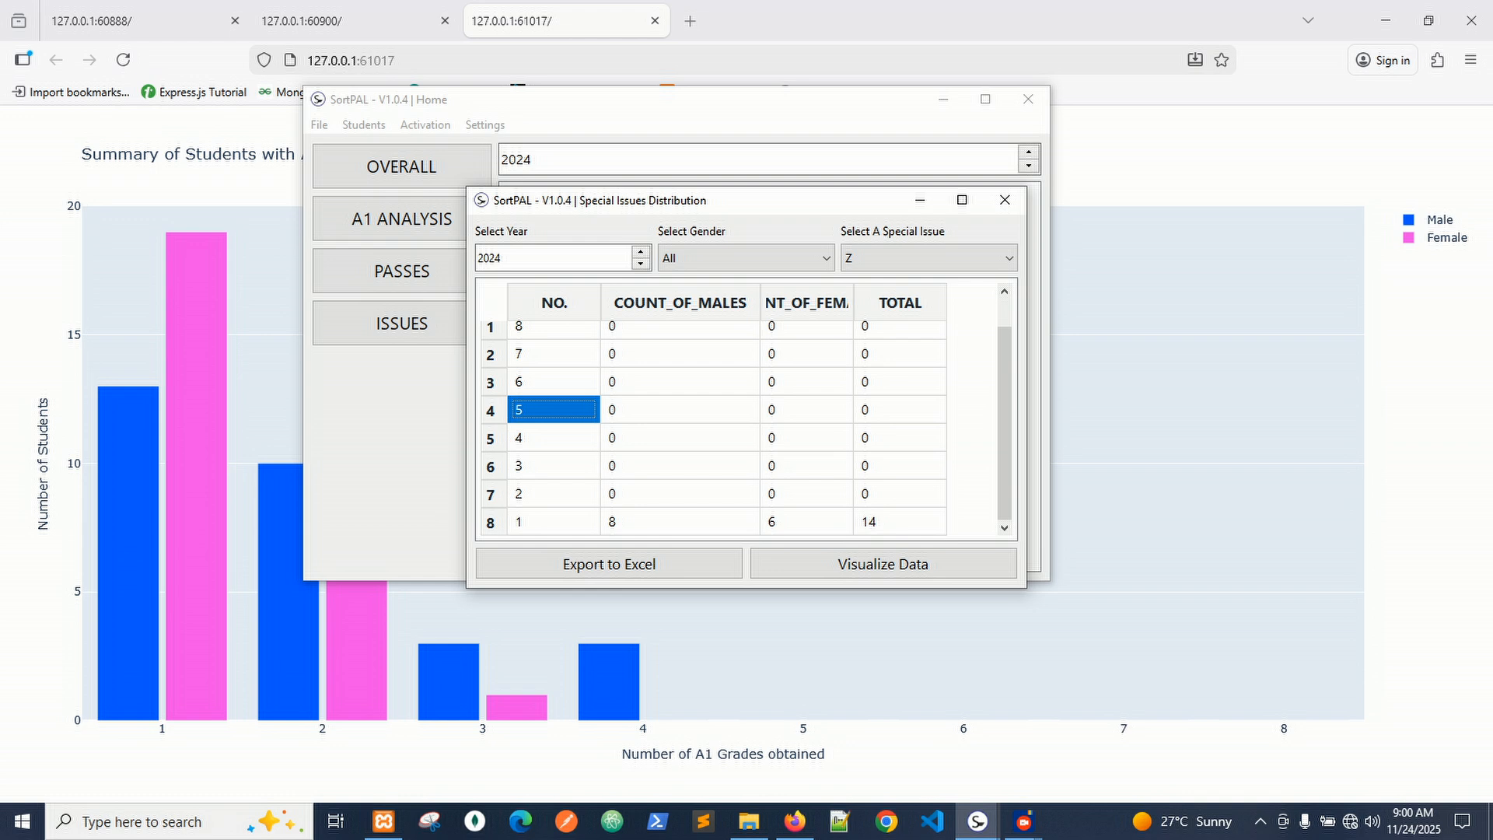
pyautogui.scroll(1, 739, 420)
pyautogui.scroll(-1, 739, 420)
pyautogui.scroll(1, 739, 420)
pyautogui.scroll(-1, 739, 420)
pyautogui.scroll(1, 739, 420)
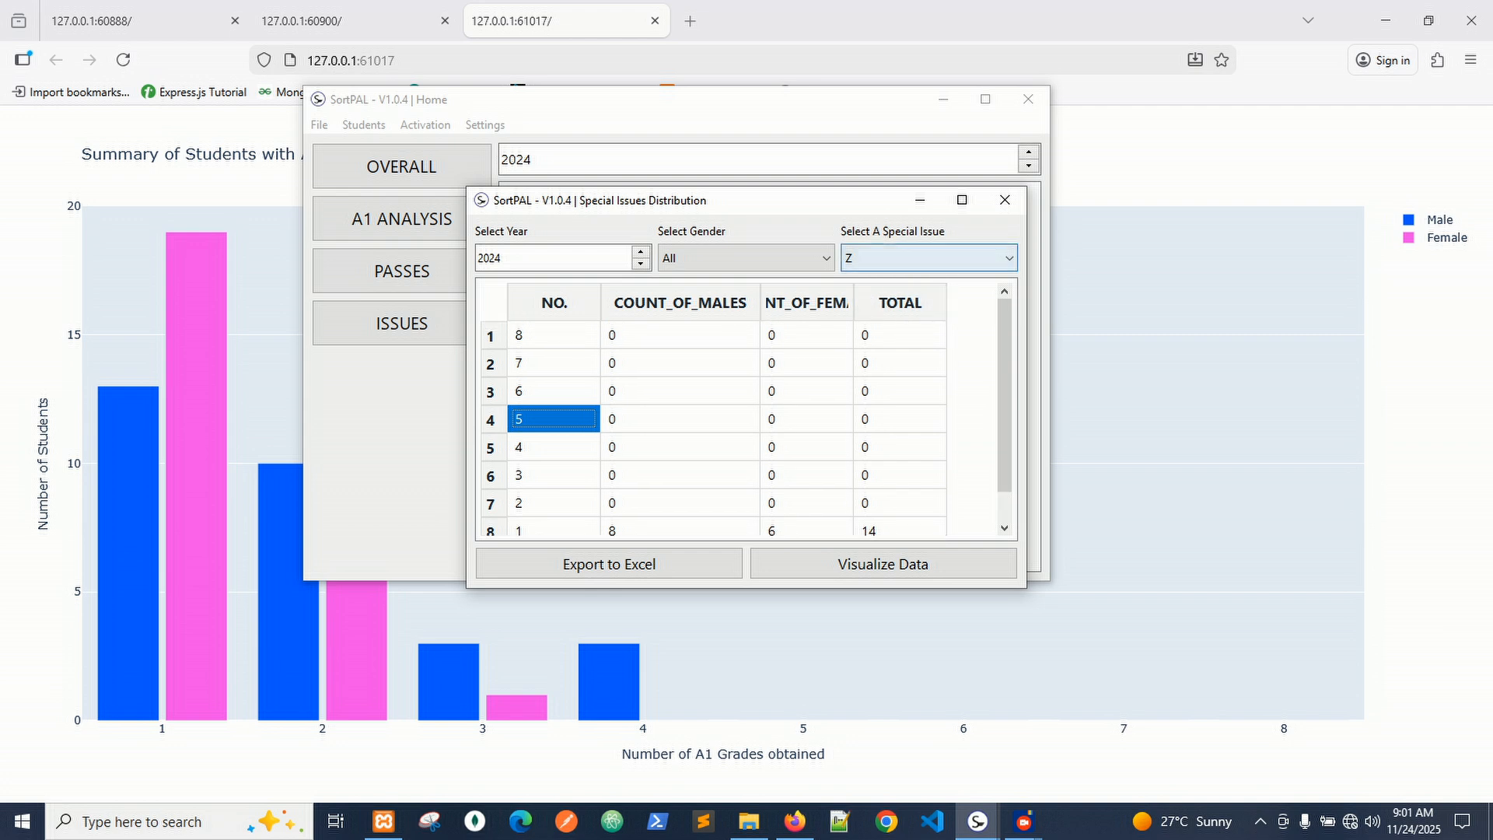
pyautogui.click(925, 259)
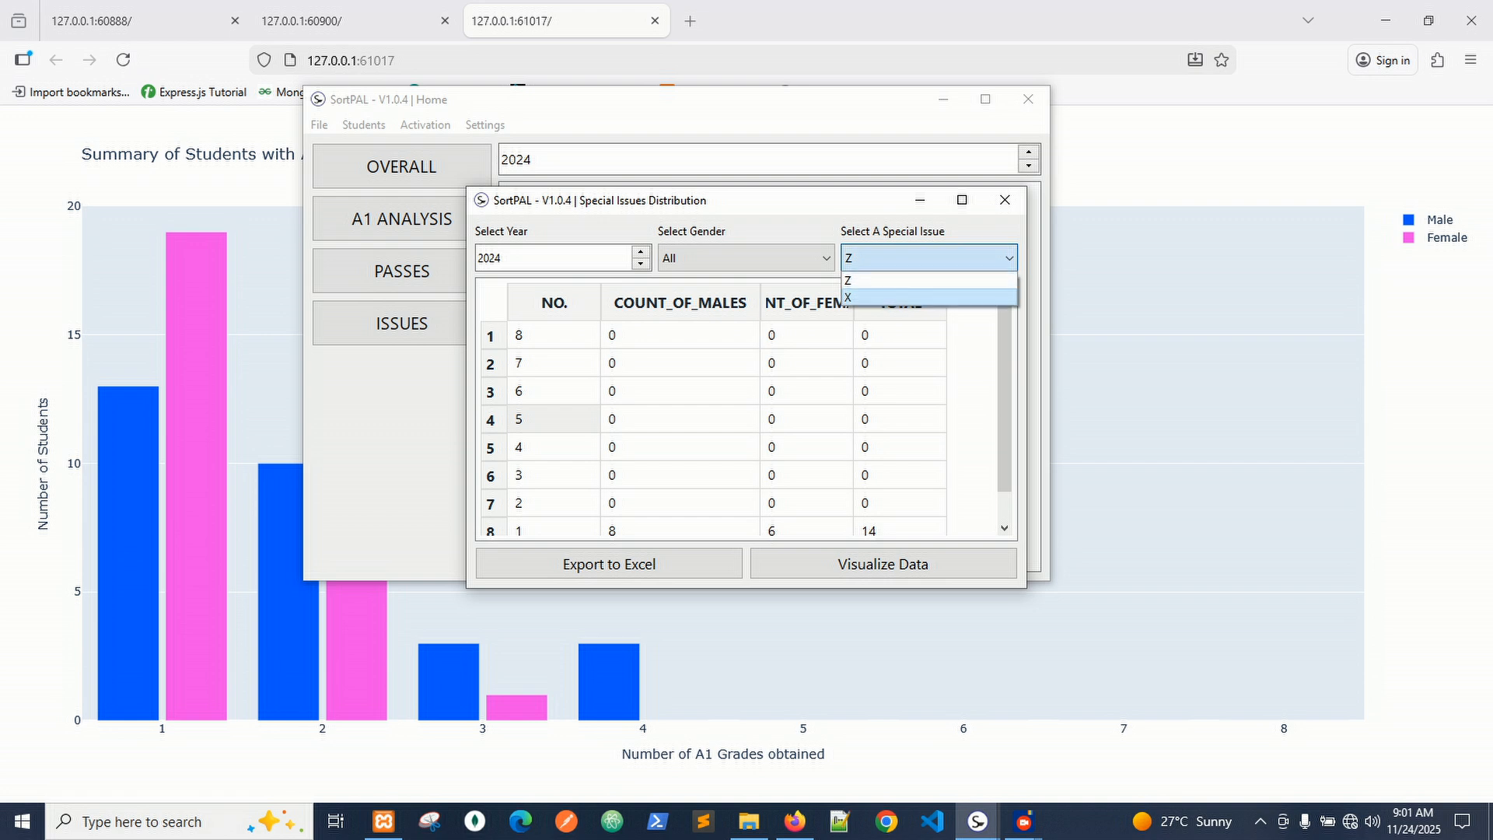
# Switch to special issue X, step through rows NO. 7 down to 3, then close the window.
pyautogui.click(900, 298)
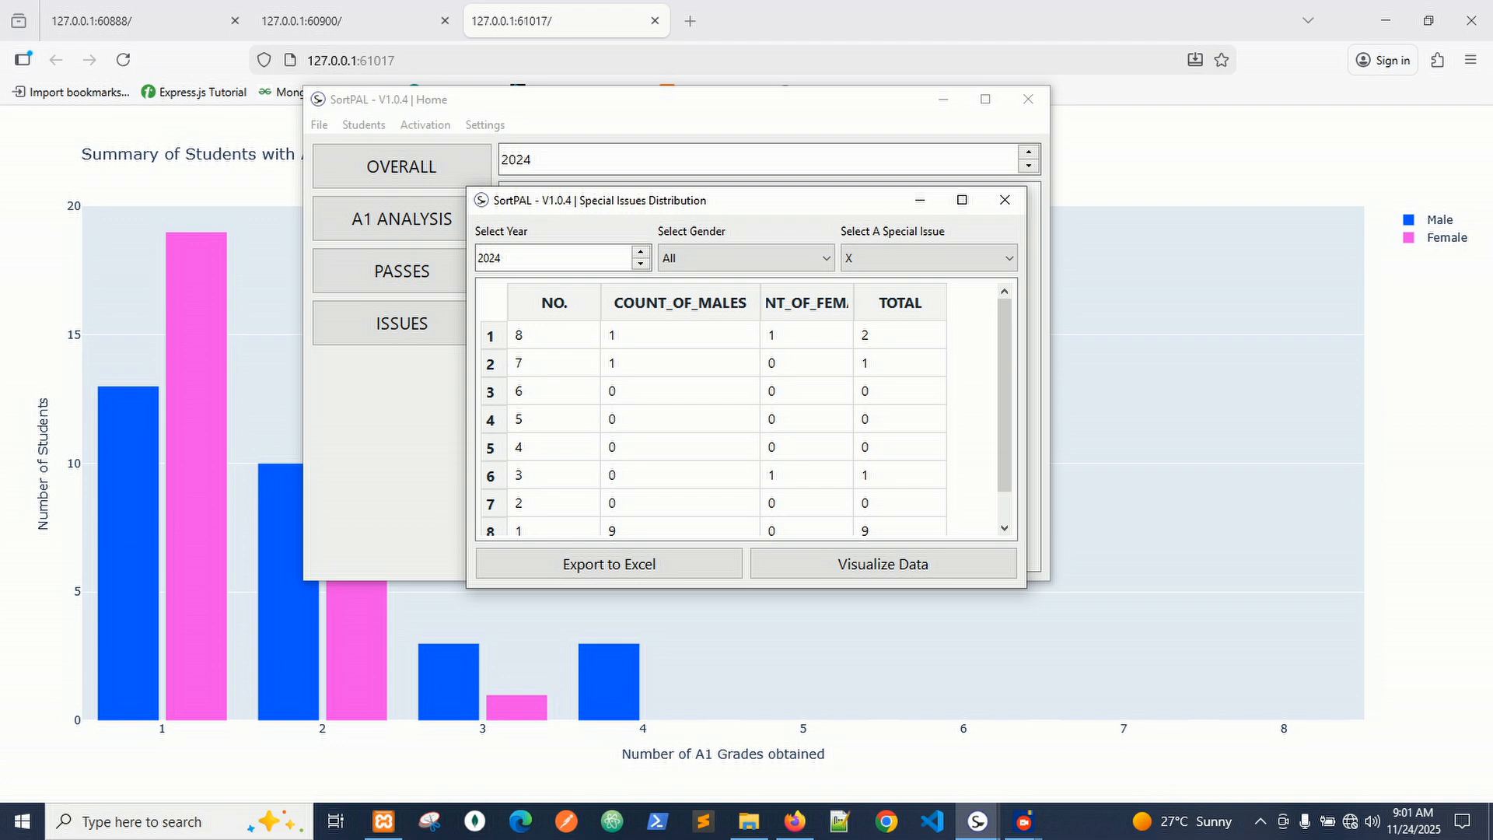
pyautogui.click(552, 363)
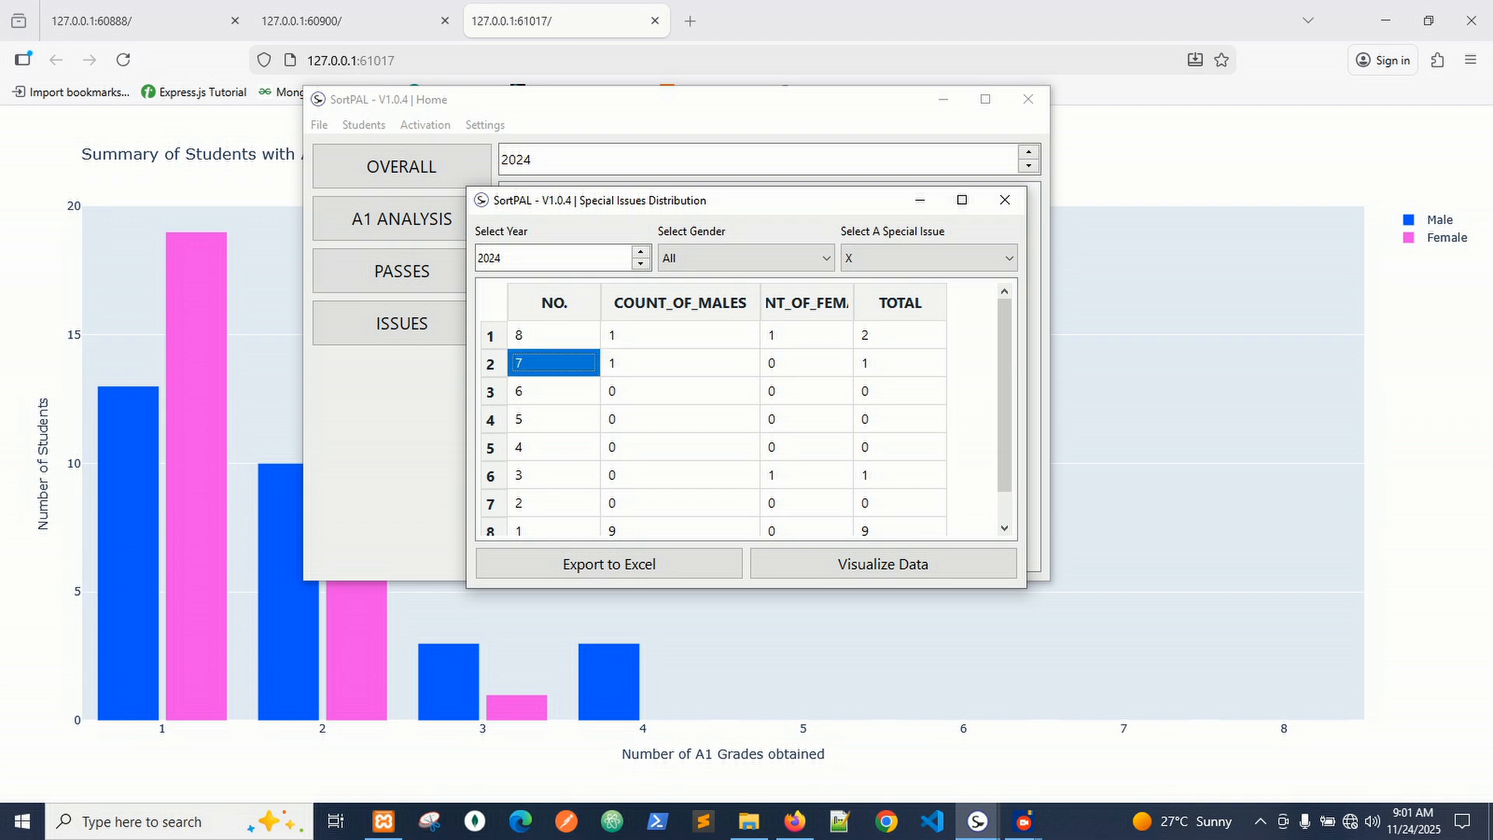
pyautogui.click(553, 391)
pyautogui.click(553, 419)
pyautogui.click(553, 447)
pyautogui.click(553, 476)
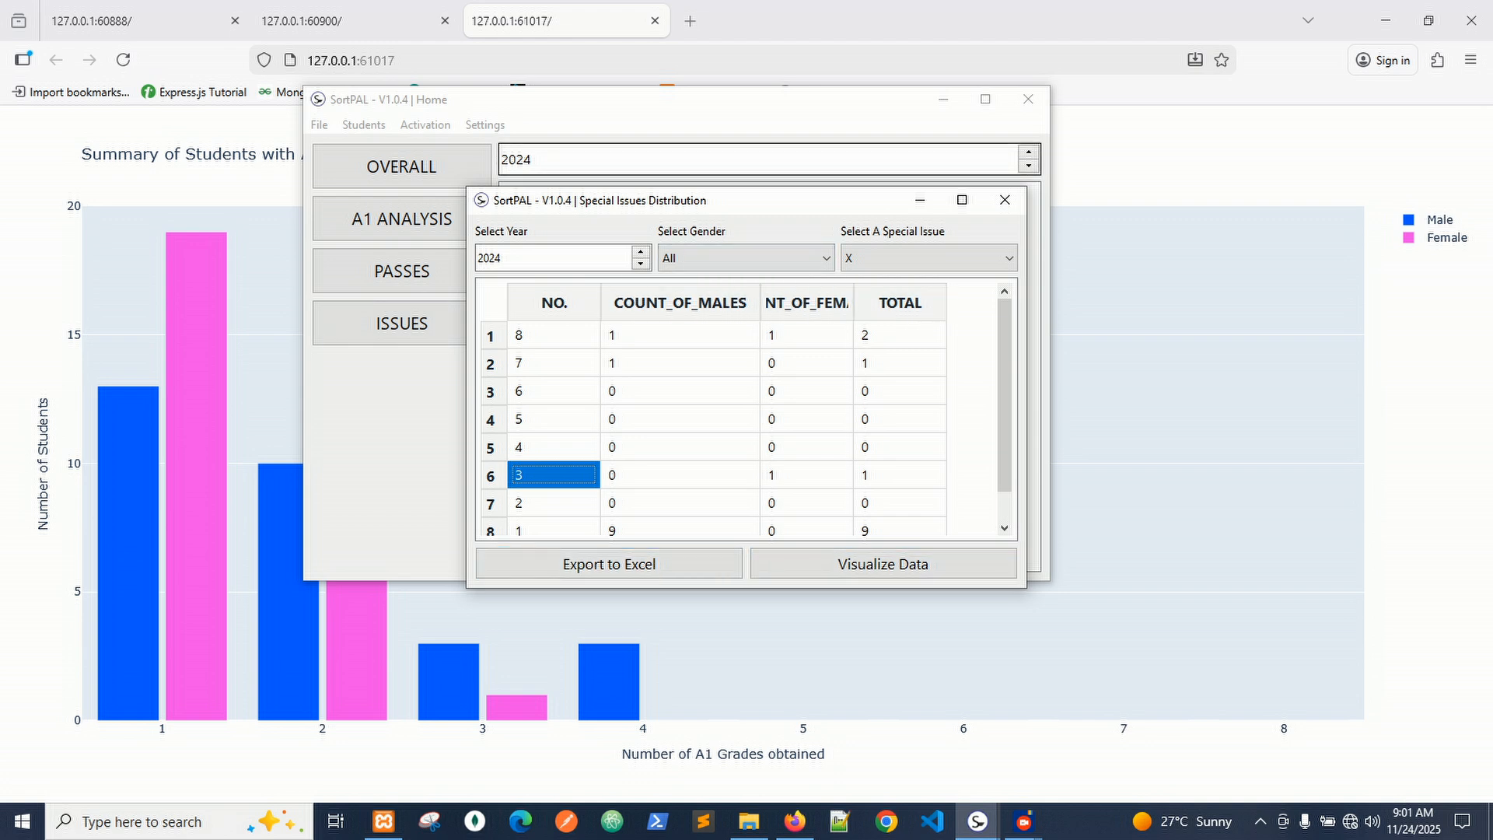
pyautogui.click(1005, 199)
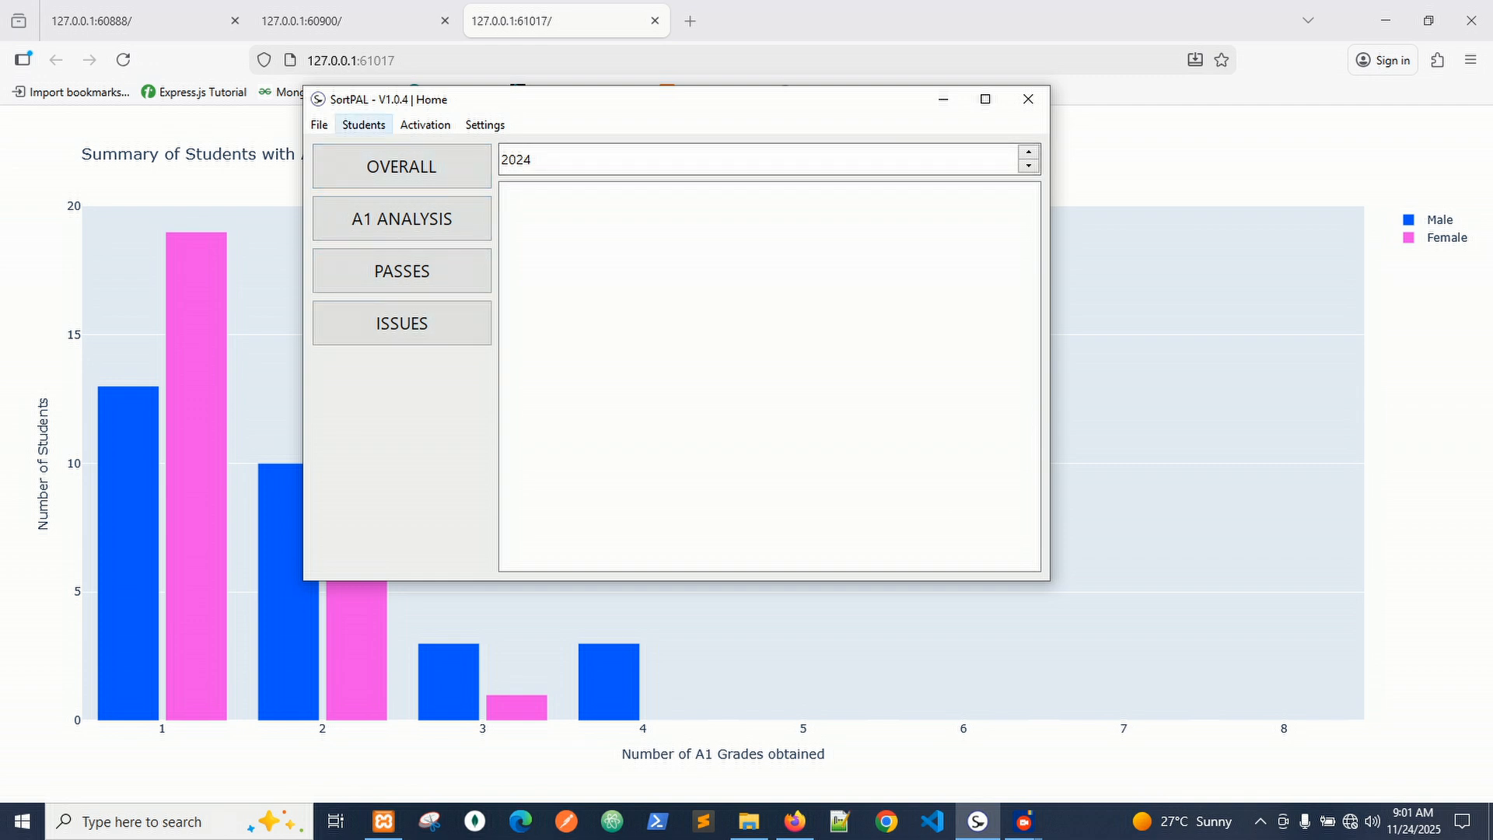
pyautogui.click(364, 124)
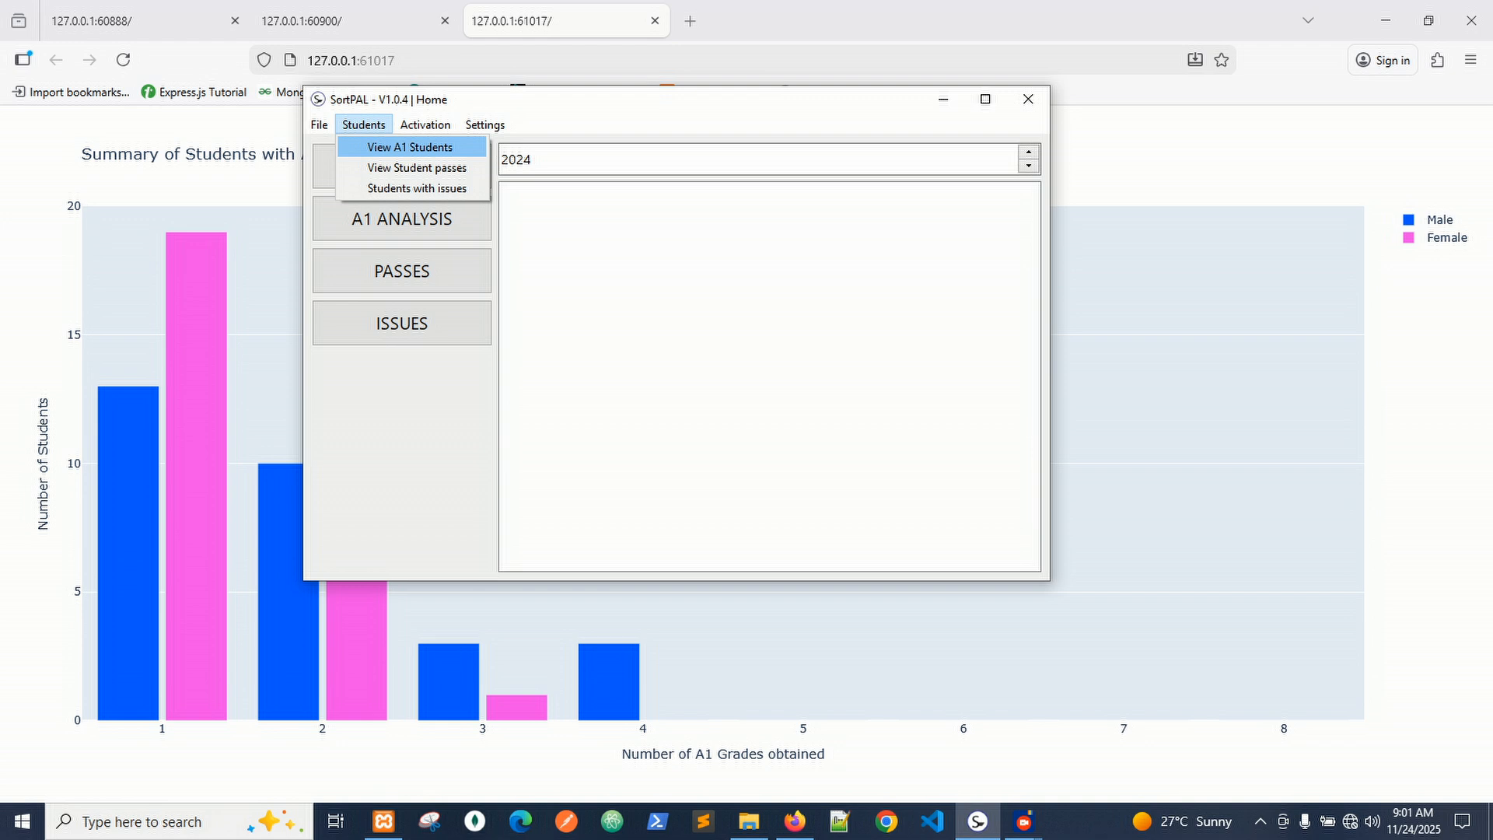
pyautogui.click(410, 147)
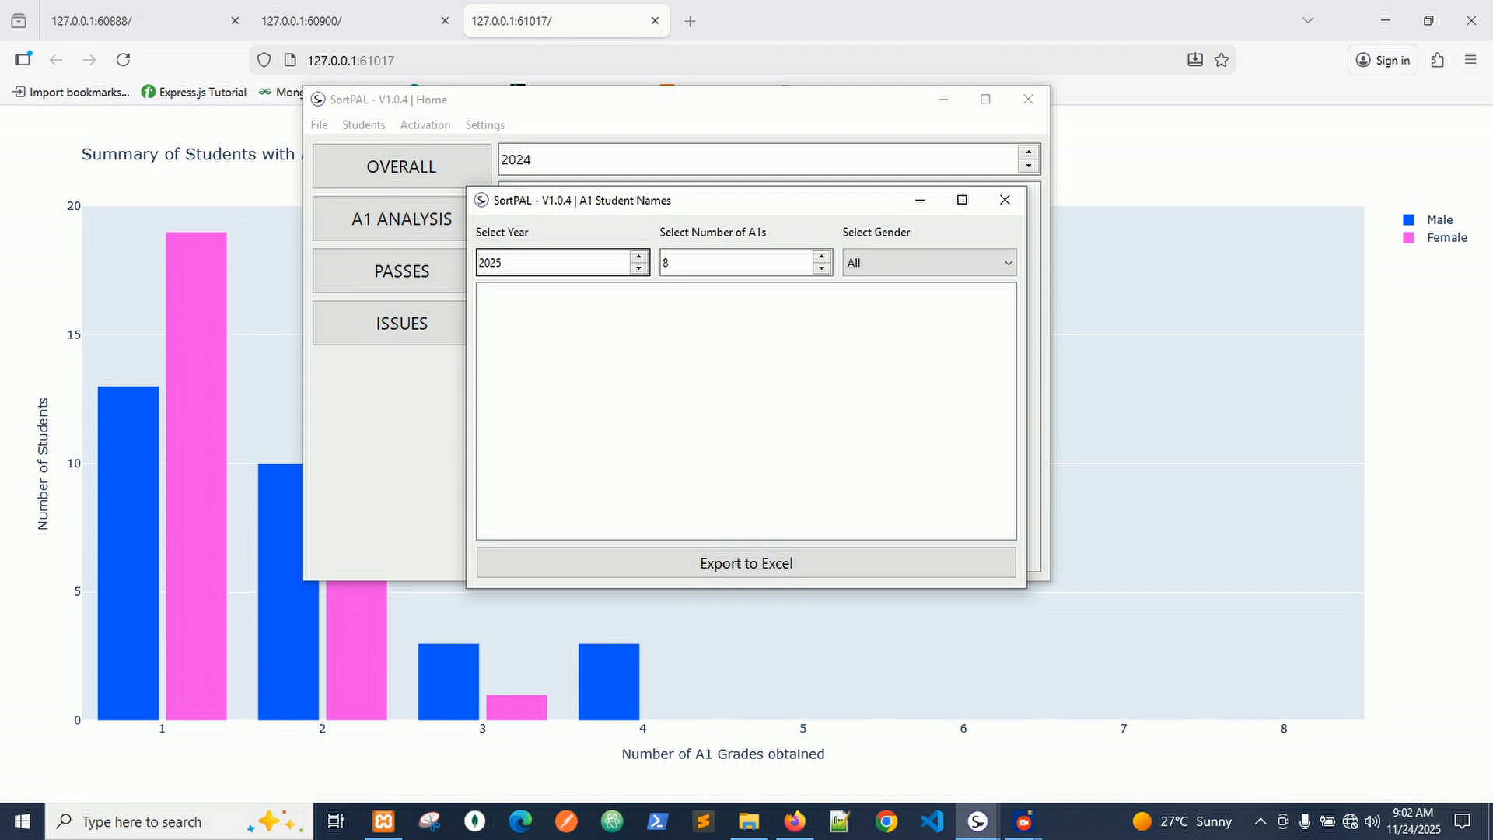
pyautogui.moveTo(683, 201); pyautogui.dragTo(715, 182)
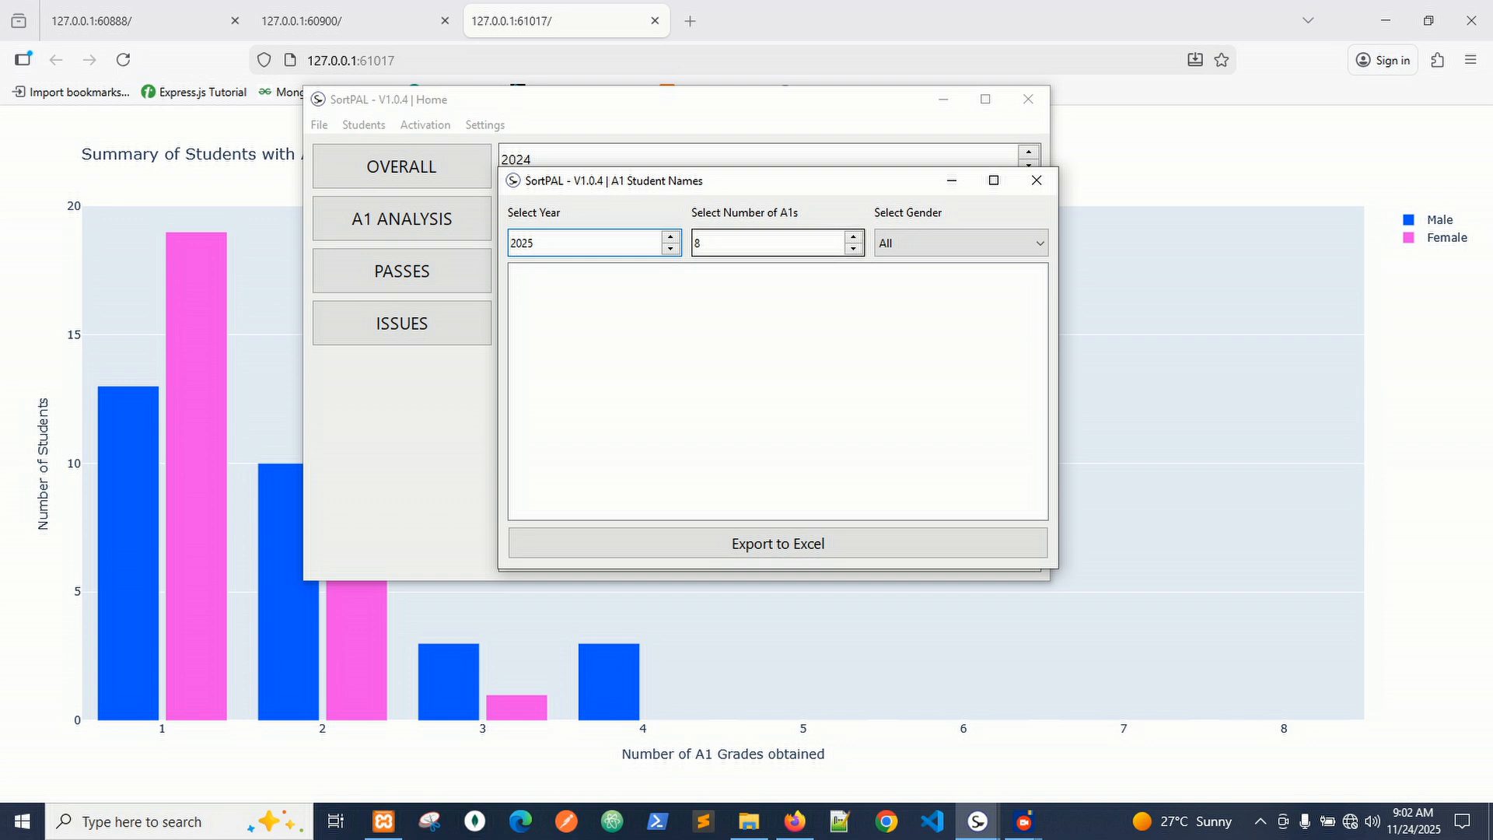
pyautogui.click(961, 244)
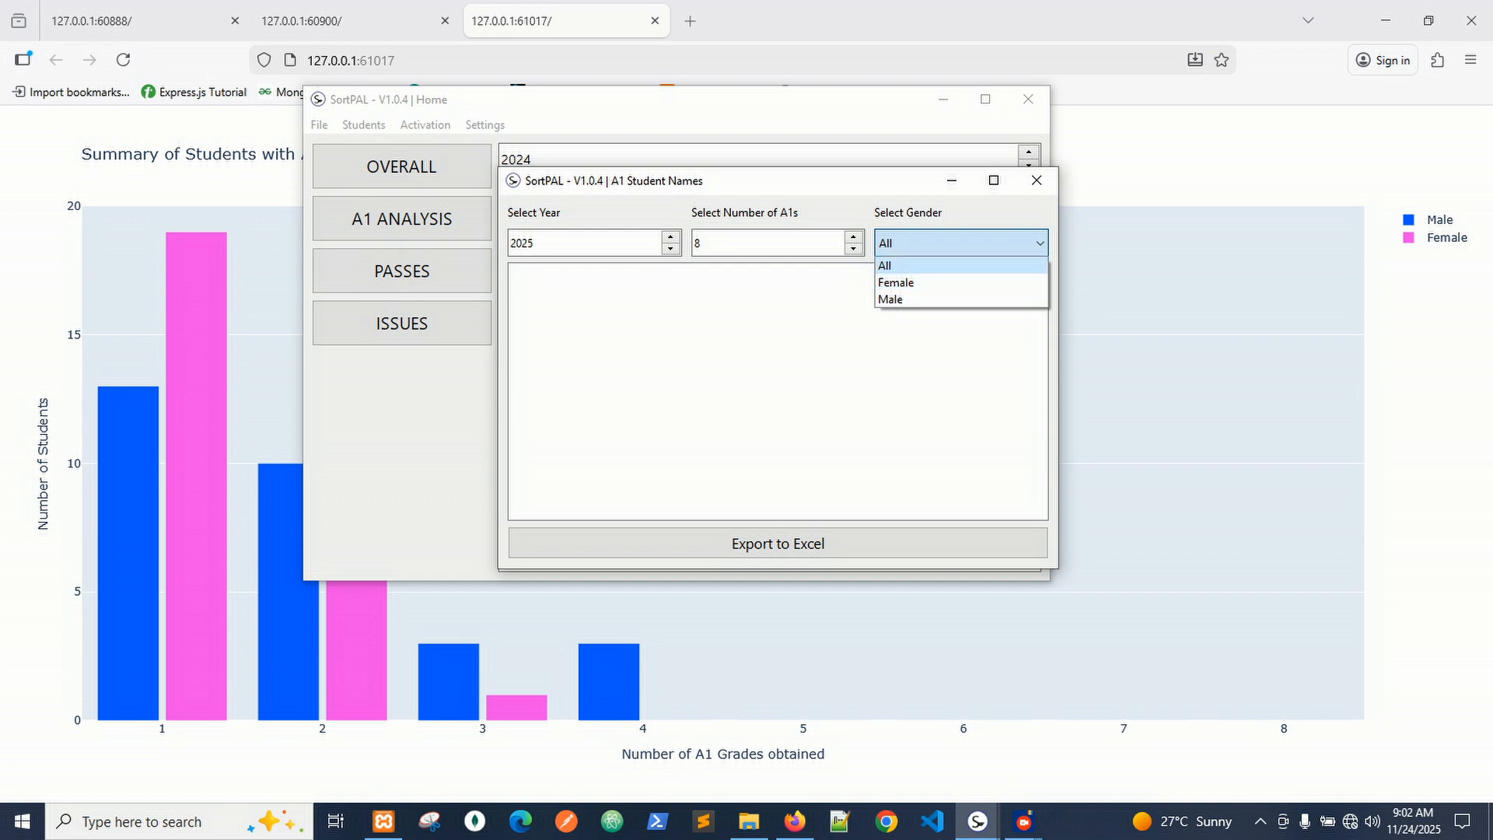
pyautogui.click(1037, 181)
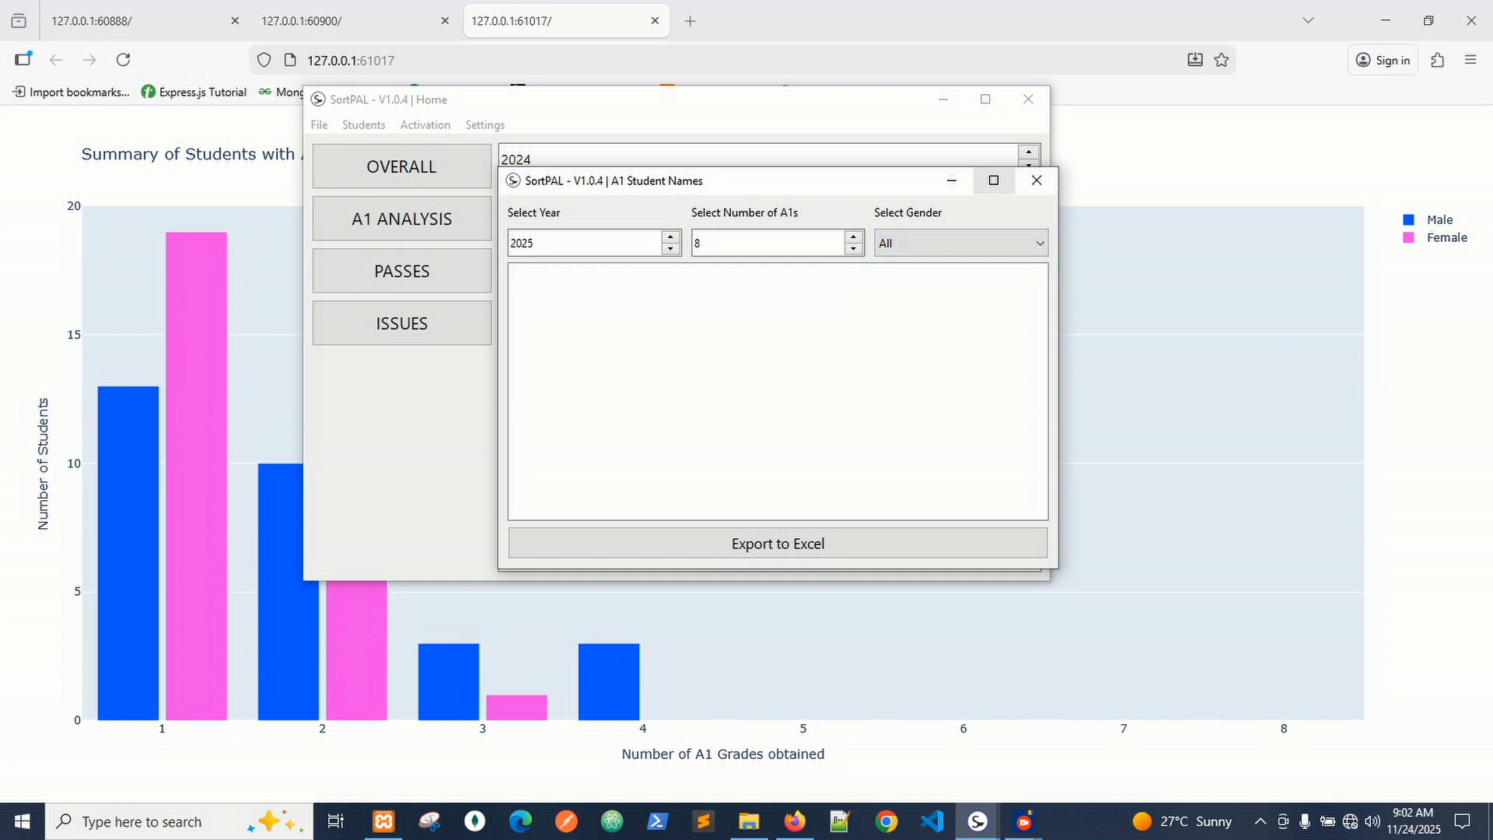
pyautogui.click(1036, 180)
pyautogui.click(363, 125)
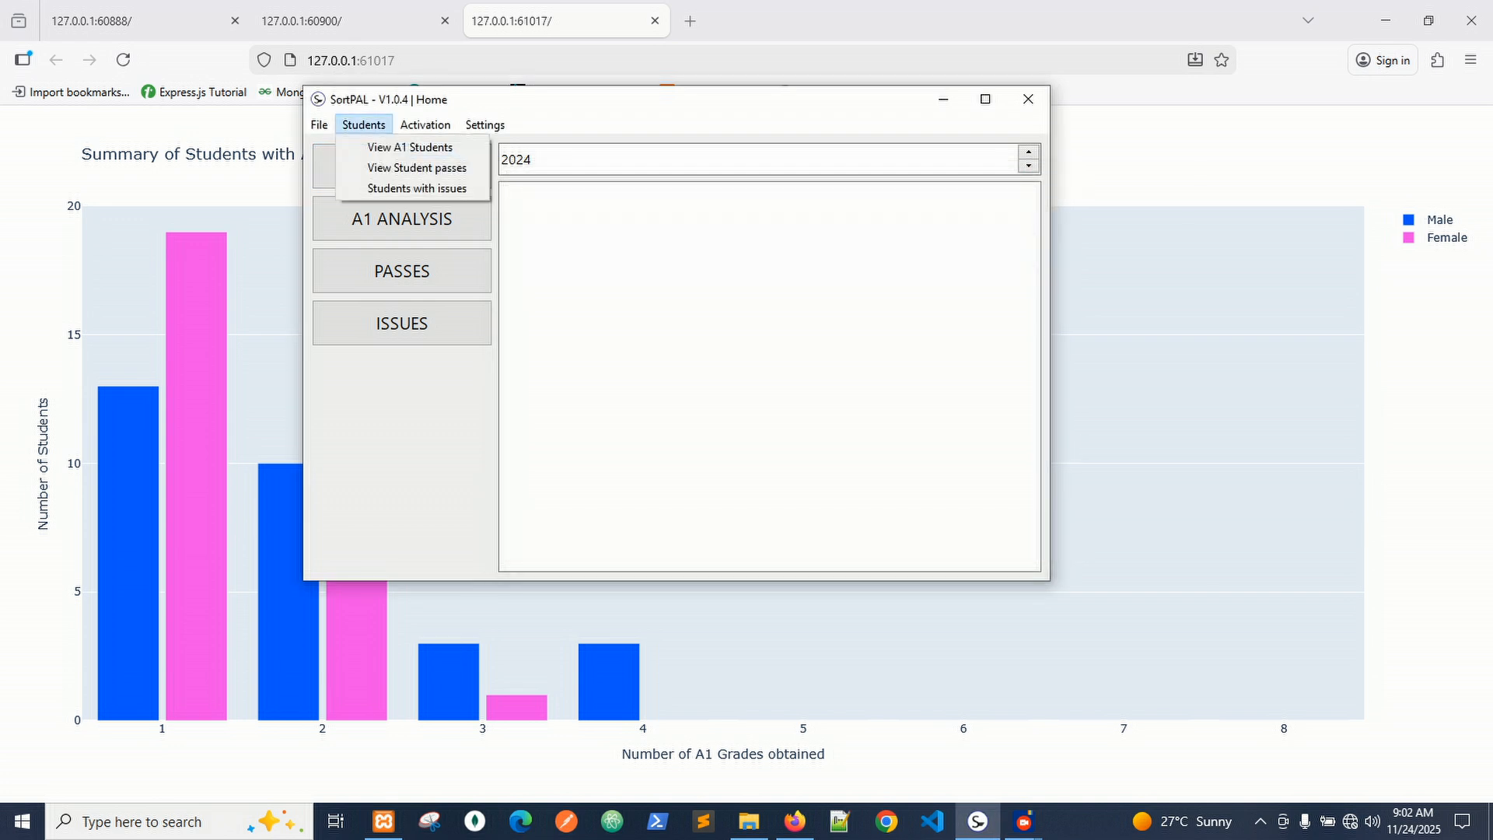
pyautogui.click(416, 168)
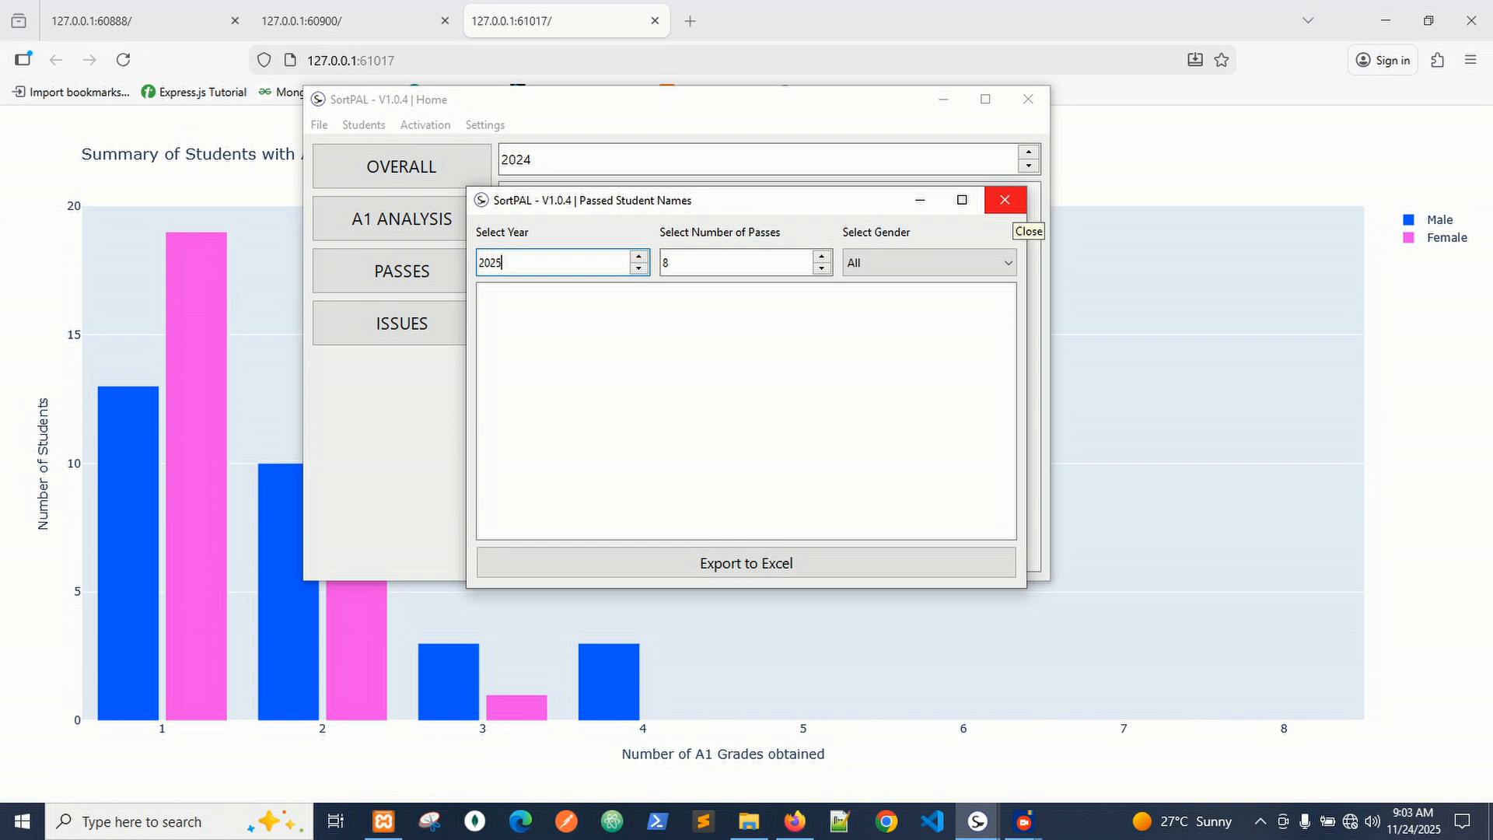
pyautogui.click(1005, 199)
pyautogui.click(425, 125)
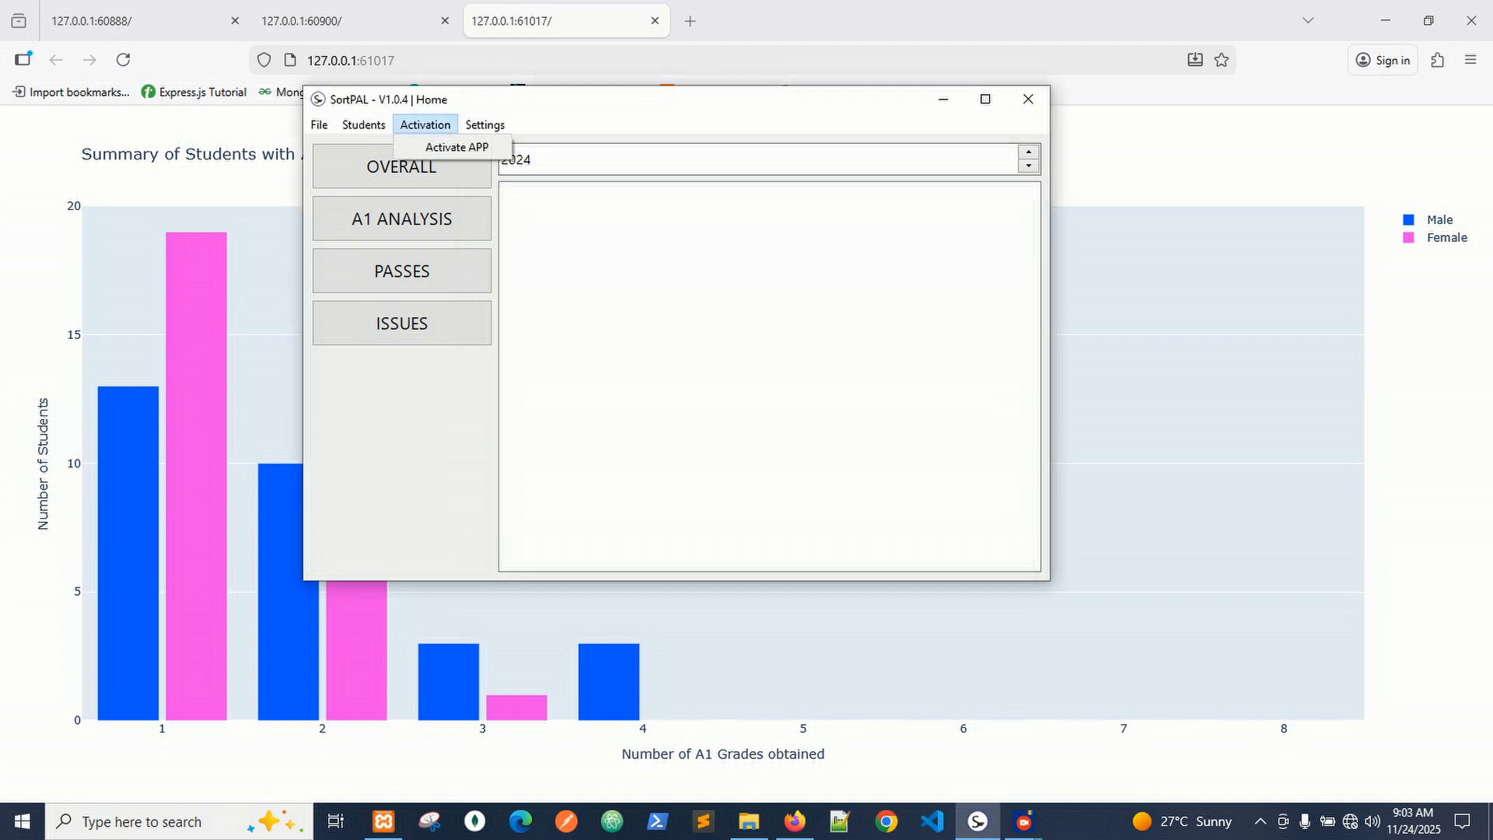
pyautogui.click(457, 147)
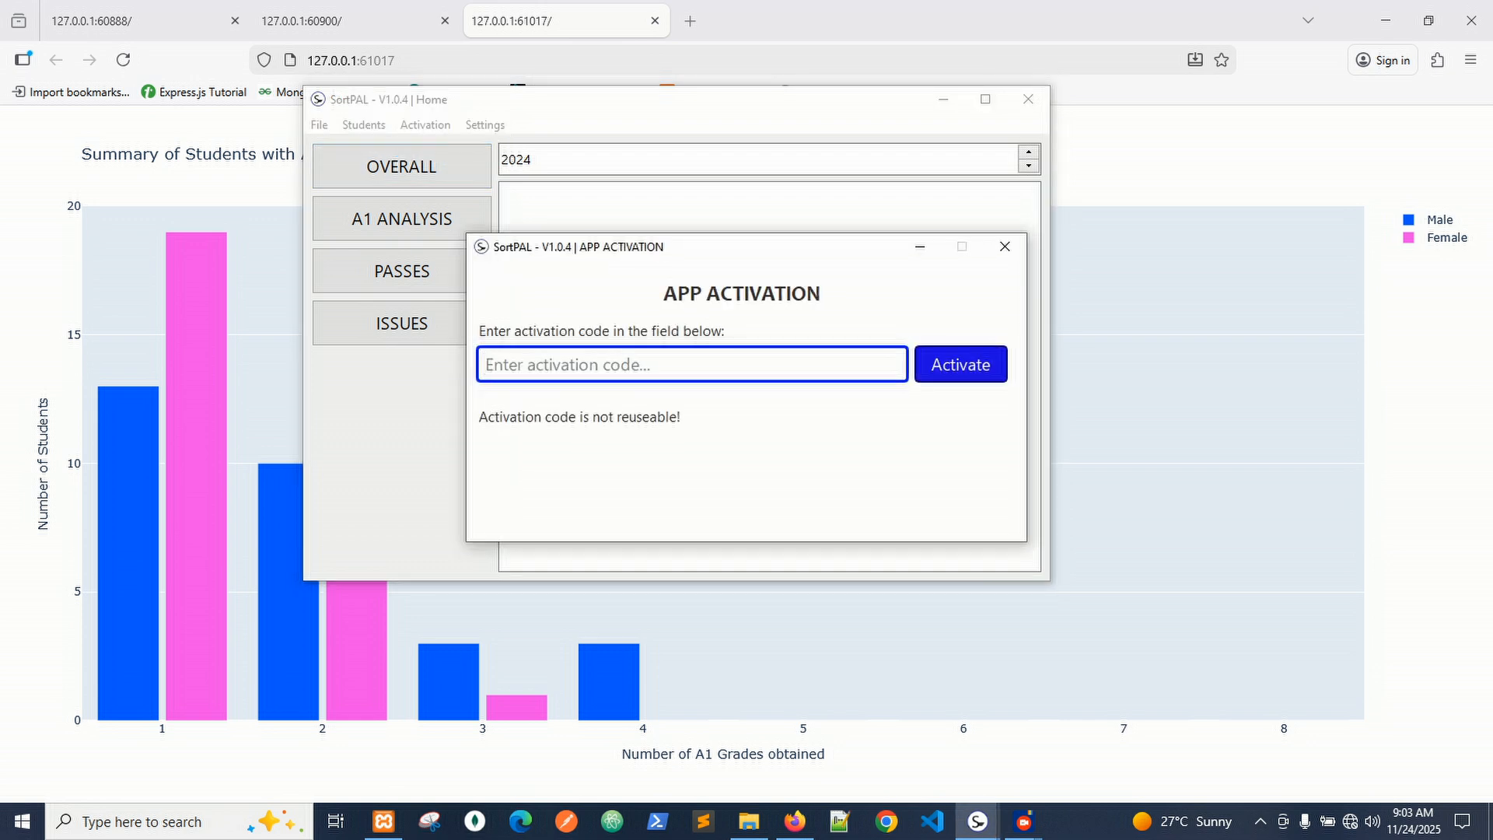
pyautogui.moveTo(651, 250); pyautogui.dragTo(509, 174)
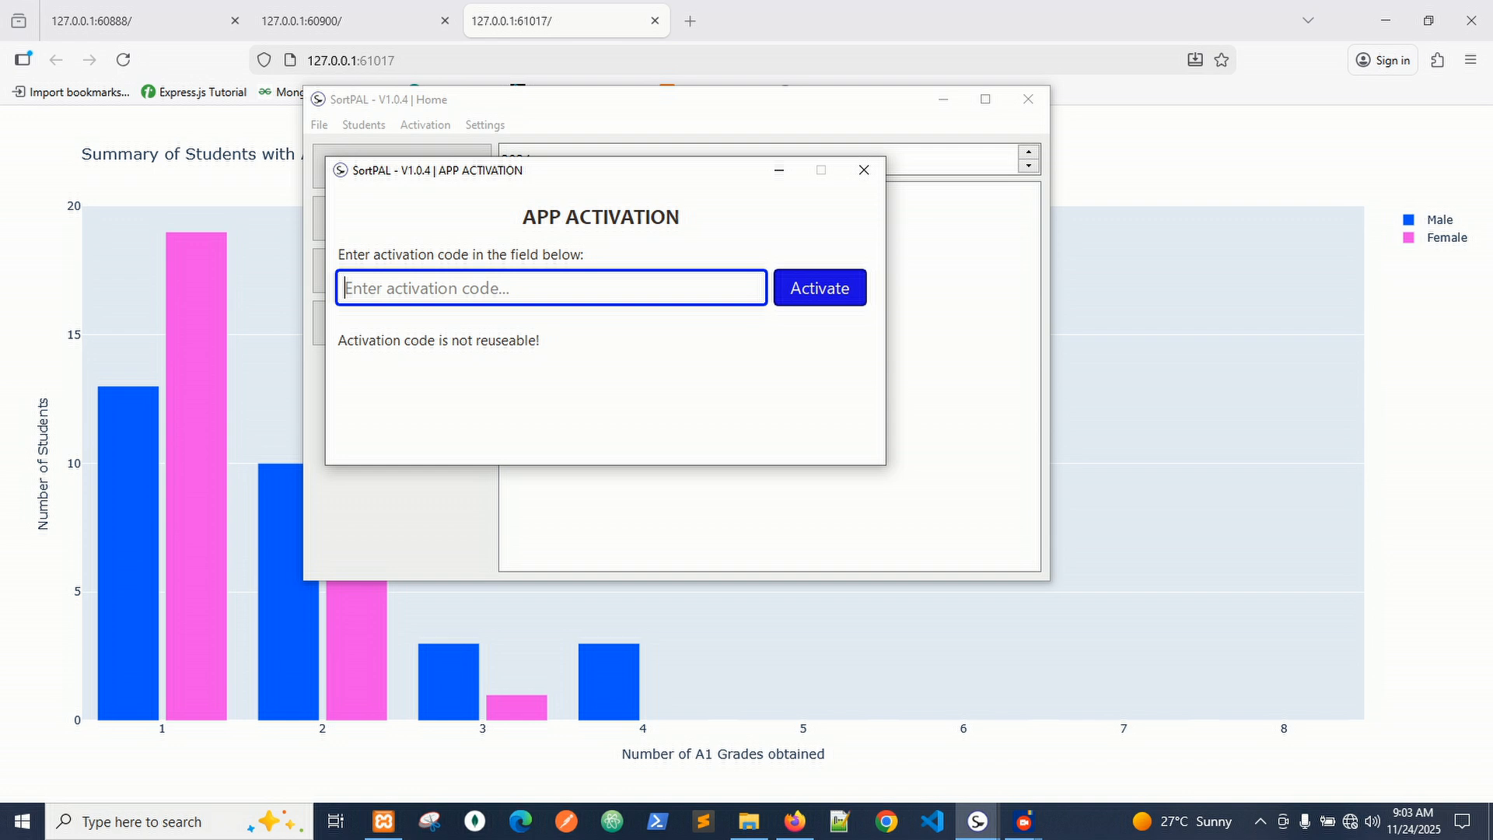
pyautogui.click(820, 287)
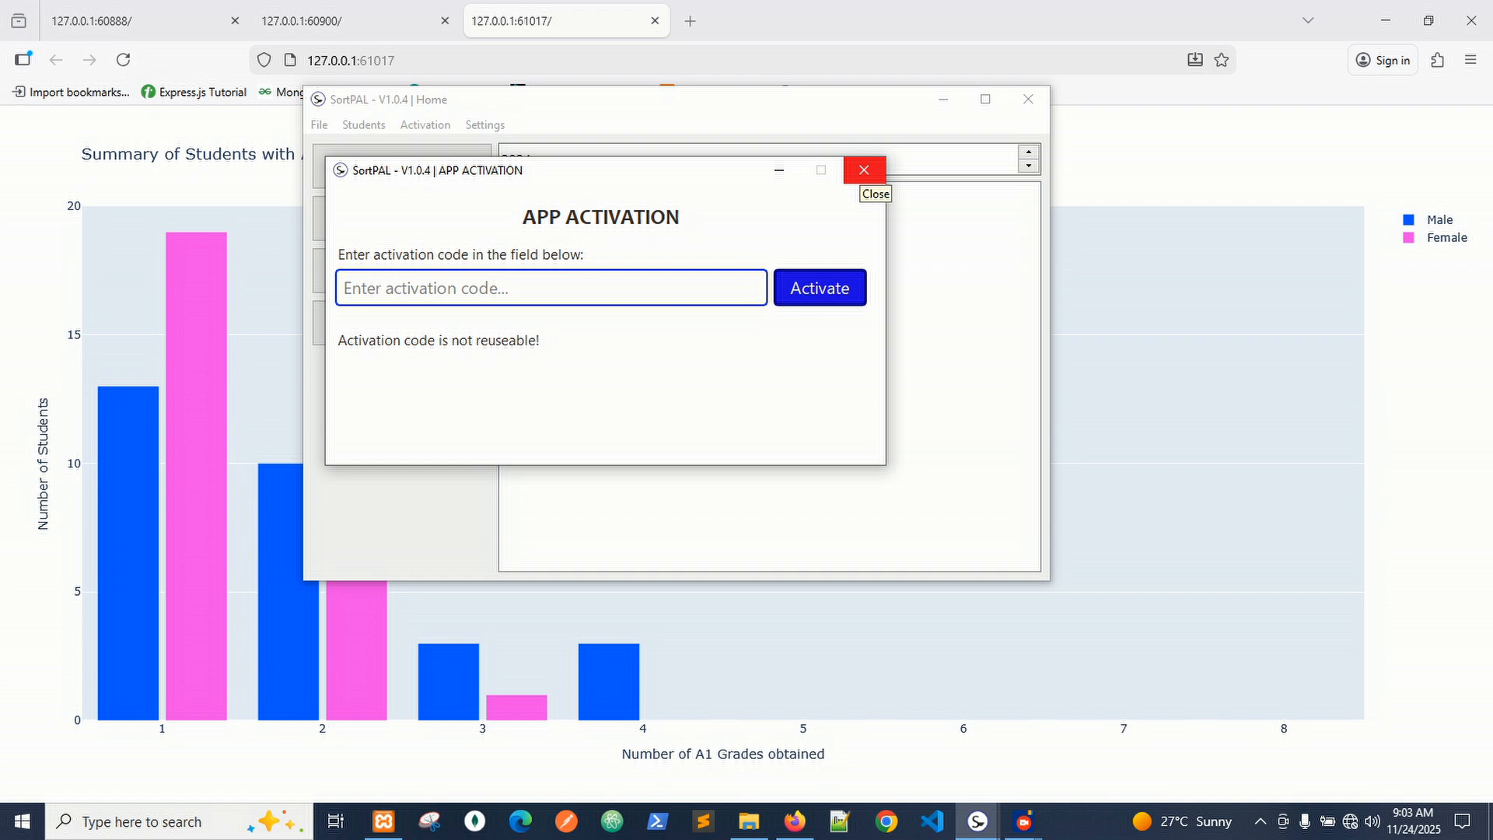
pyautogui.click(863, 170)
pyautogui.click(485, 124)
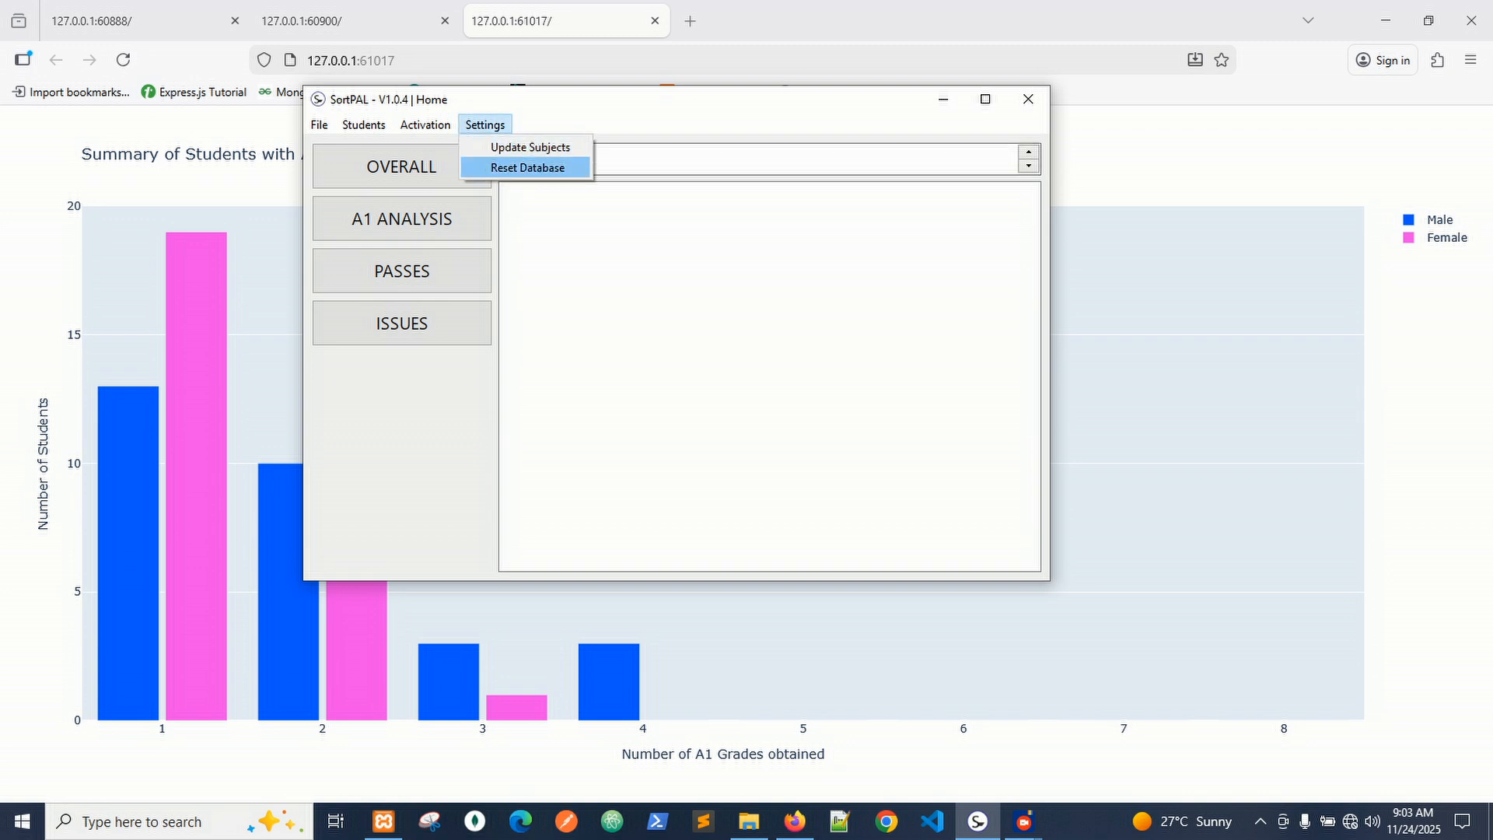
# Decline the Reset Database confirmation with No, then open Settings > Update Subjects.
pyautogui.click(528, 168)
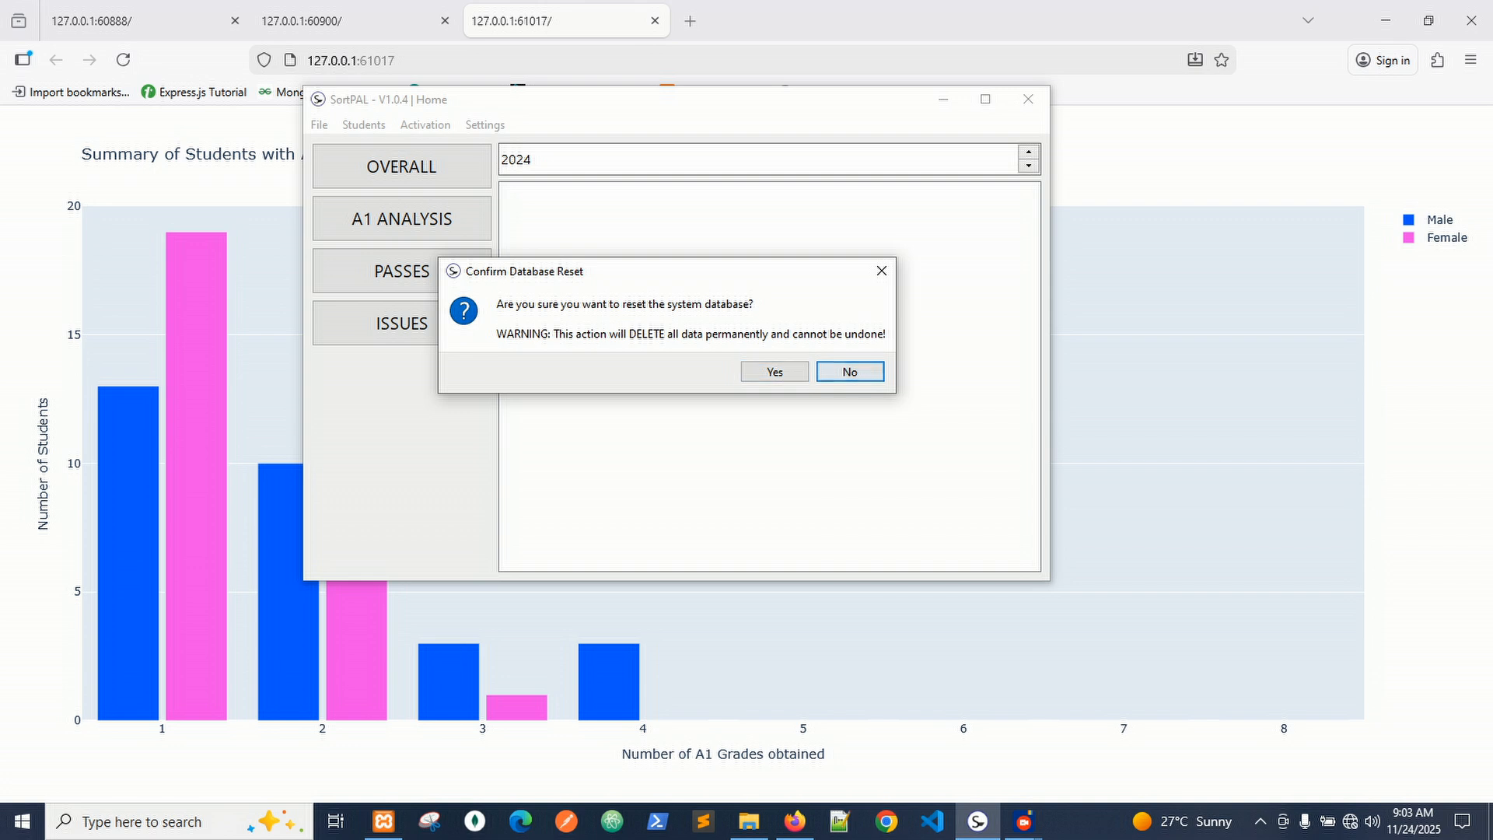
pyautogui.click(850, 372)
pyautogui.click(485, 124)
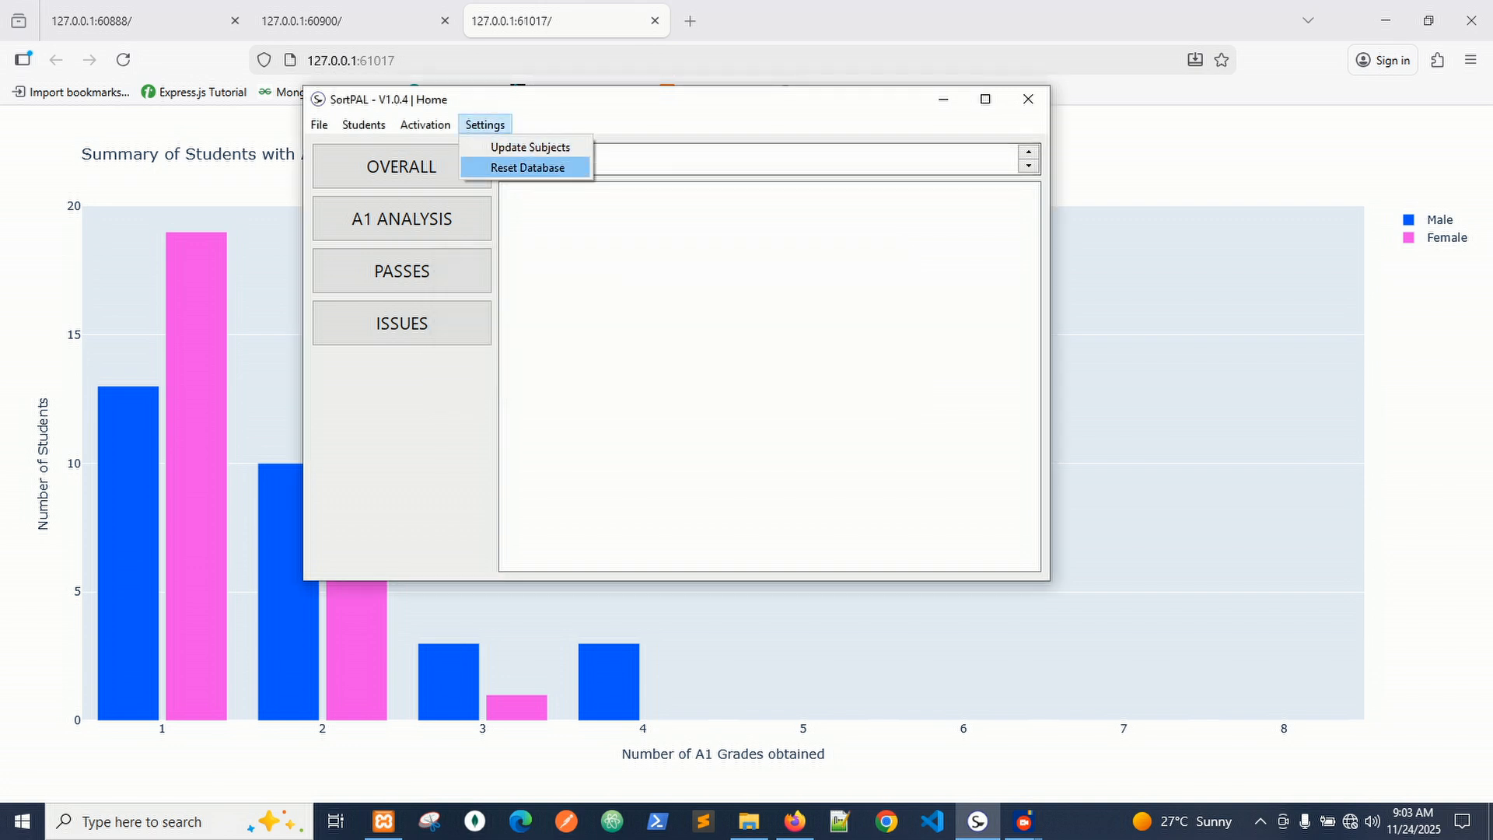
pyautogui.click(530, 147)
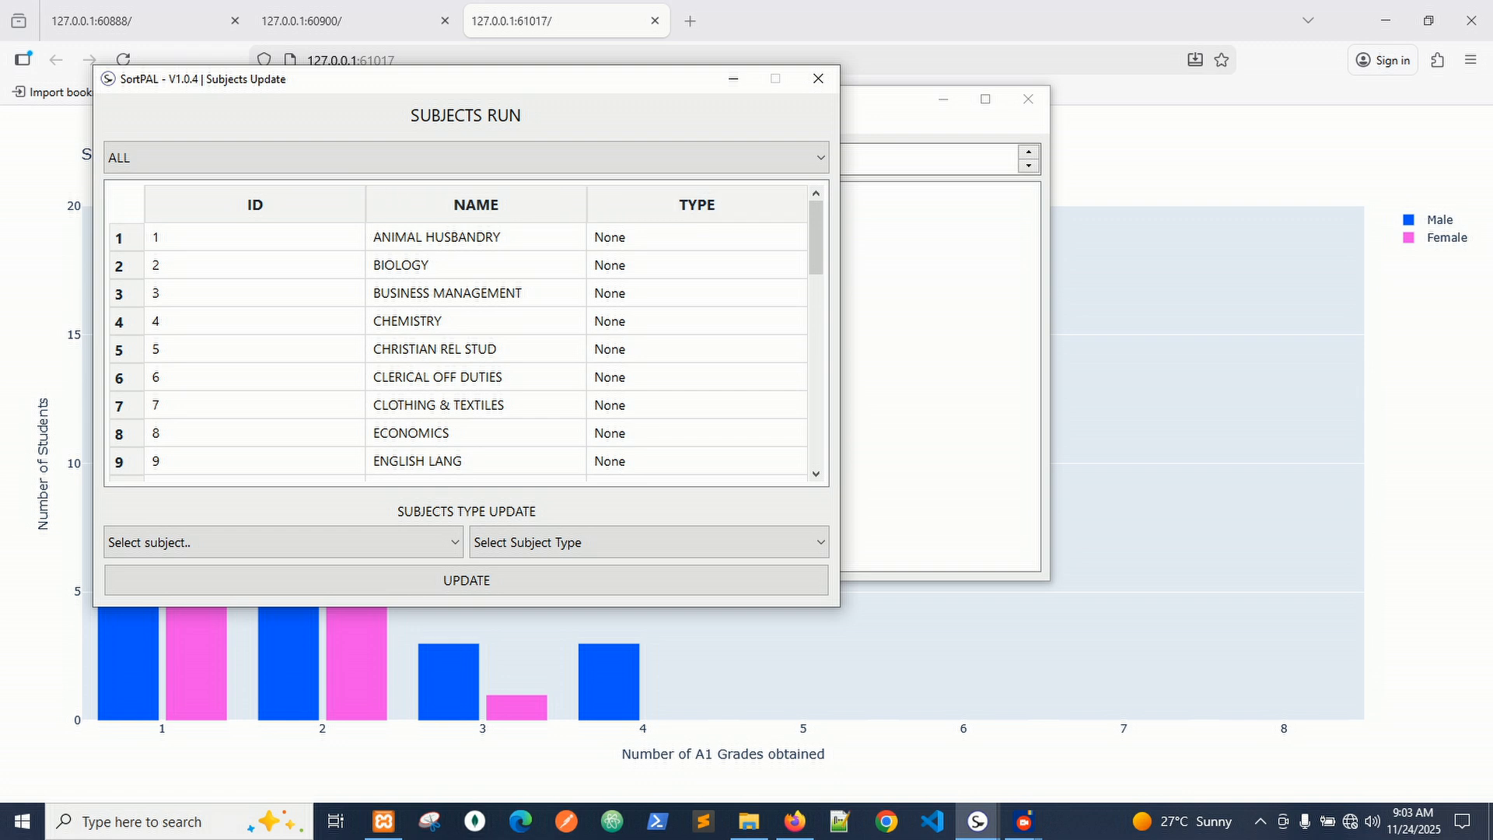
pyautogui.click(280, 542)
pyautogui.scroll(-5, 276, 647)
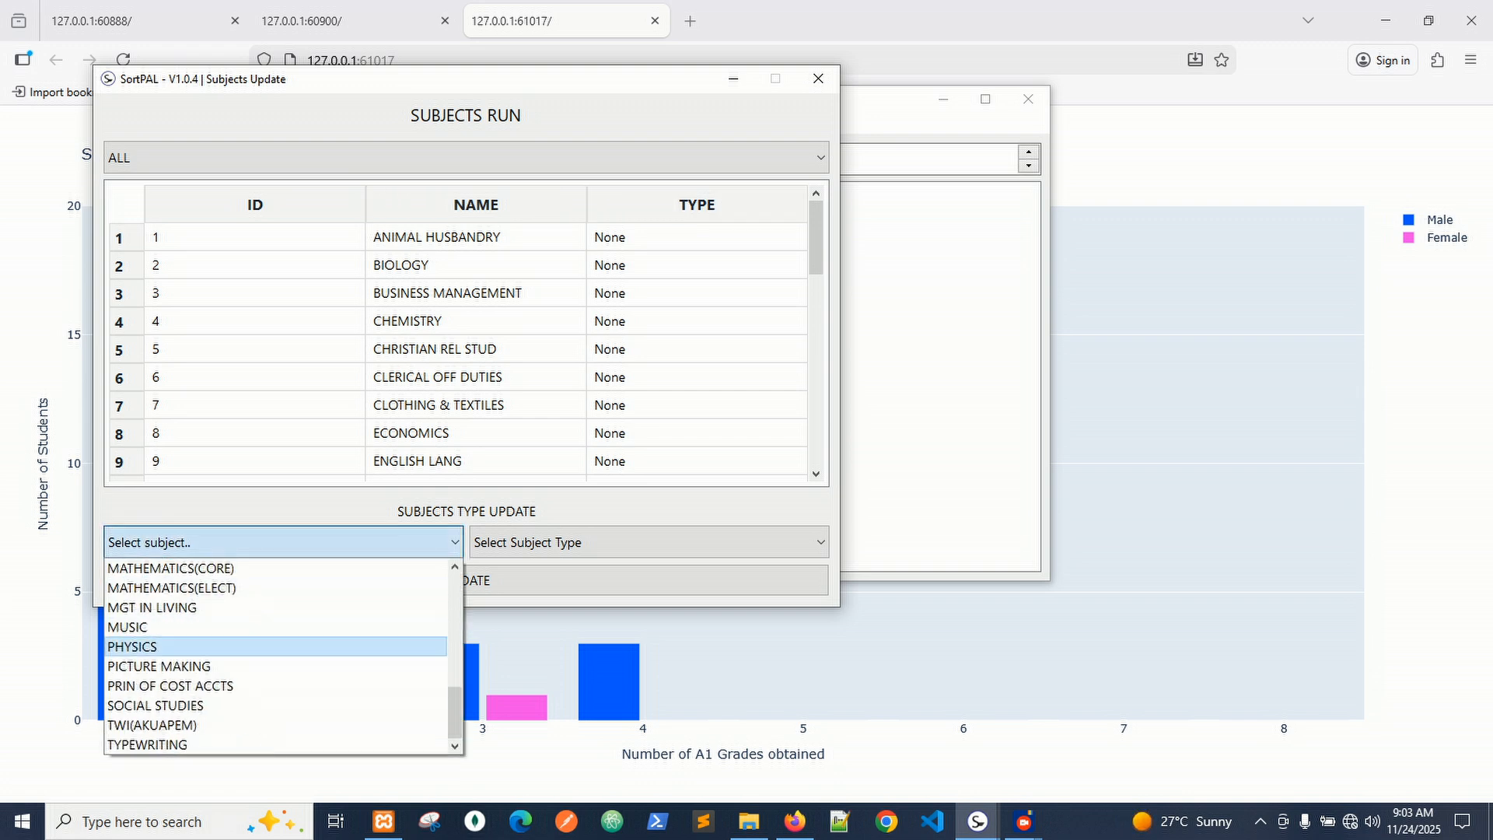
pyautogui.click(648, 542)
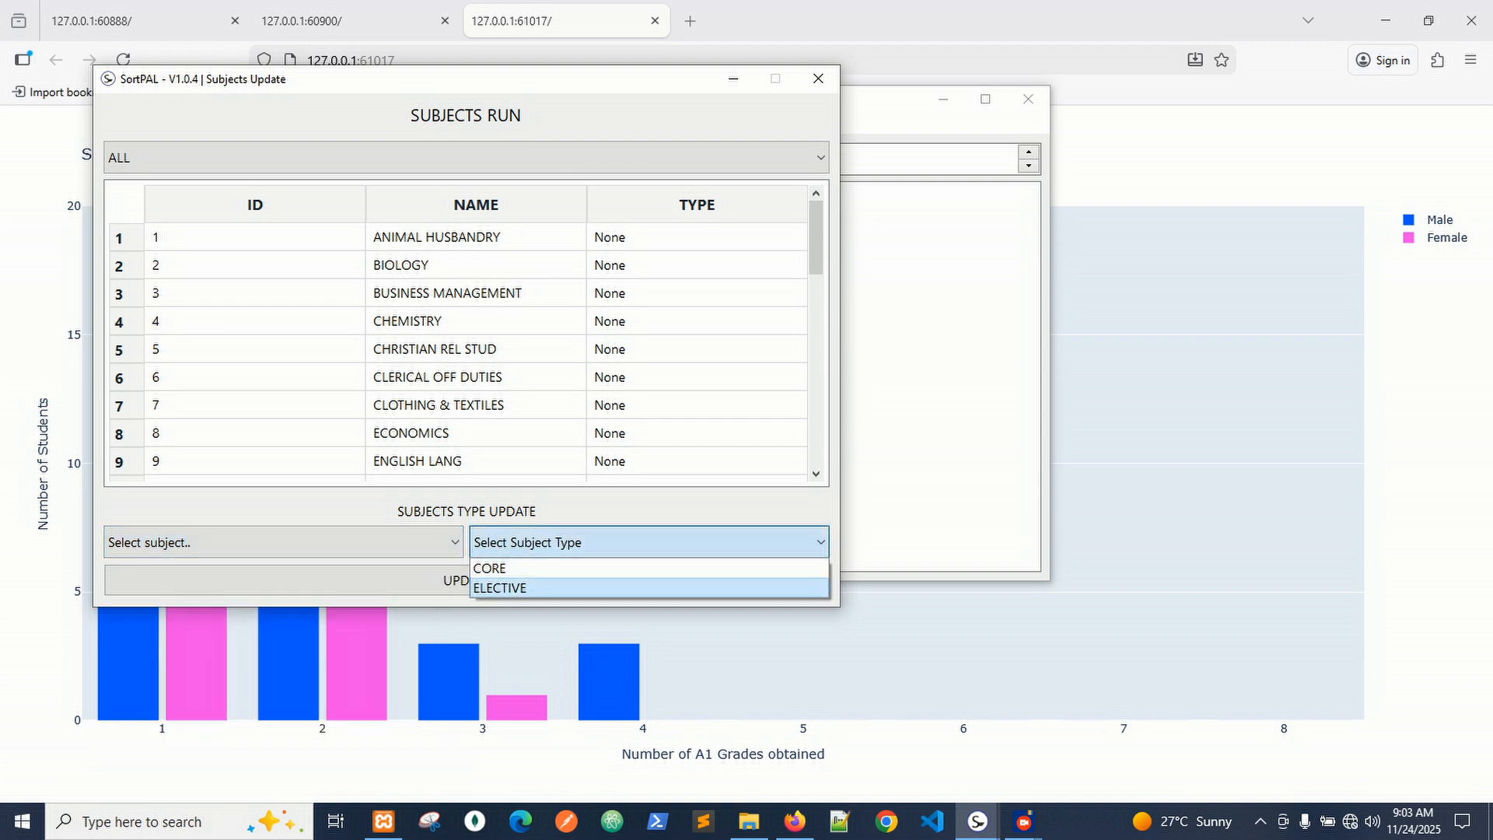
pyautogui.click(649, 542)
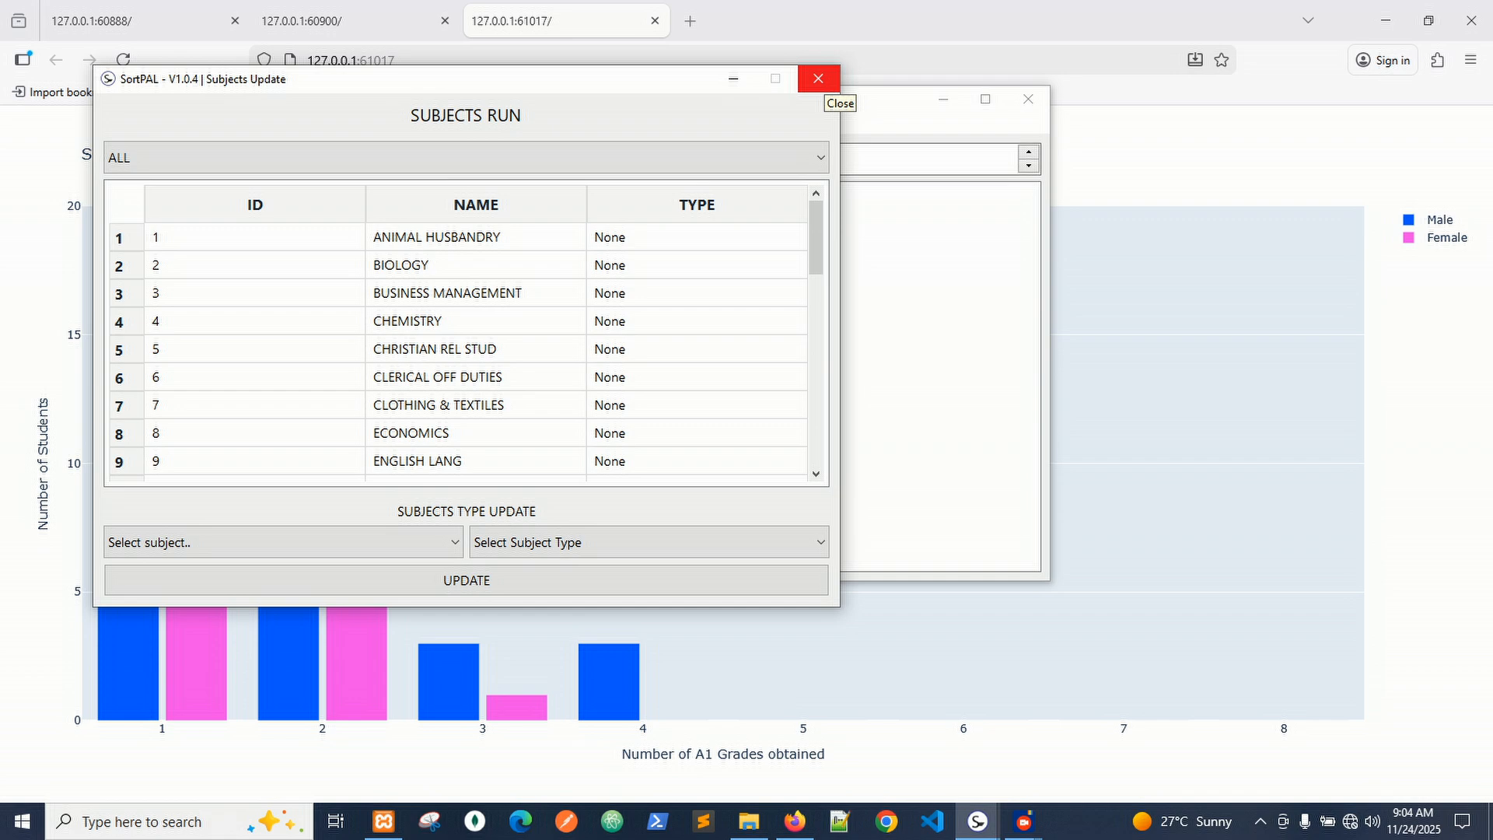
pyautogui.click(818, 78)
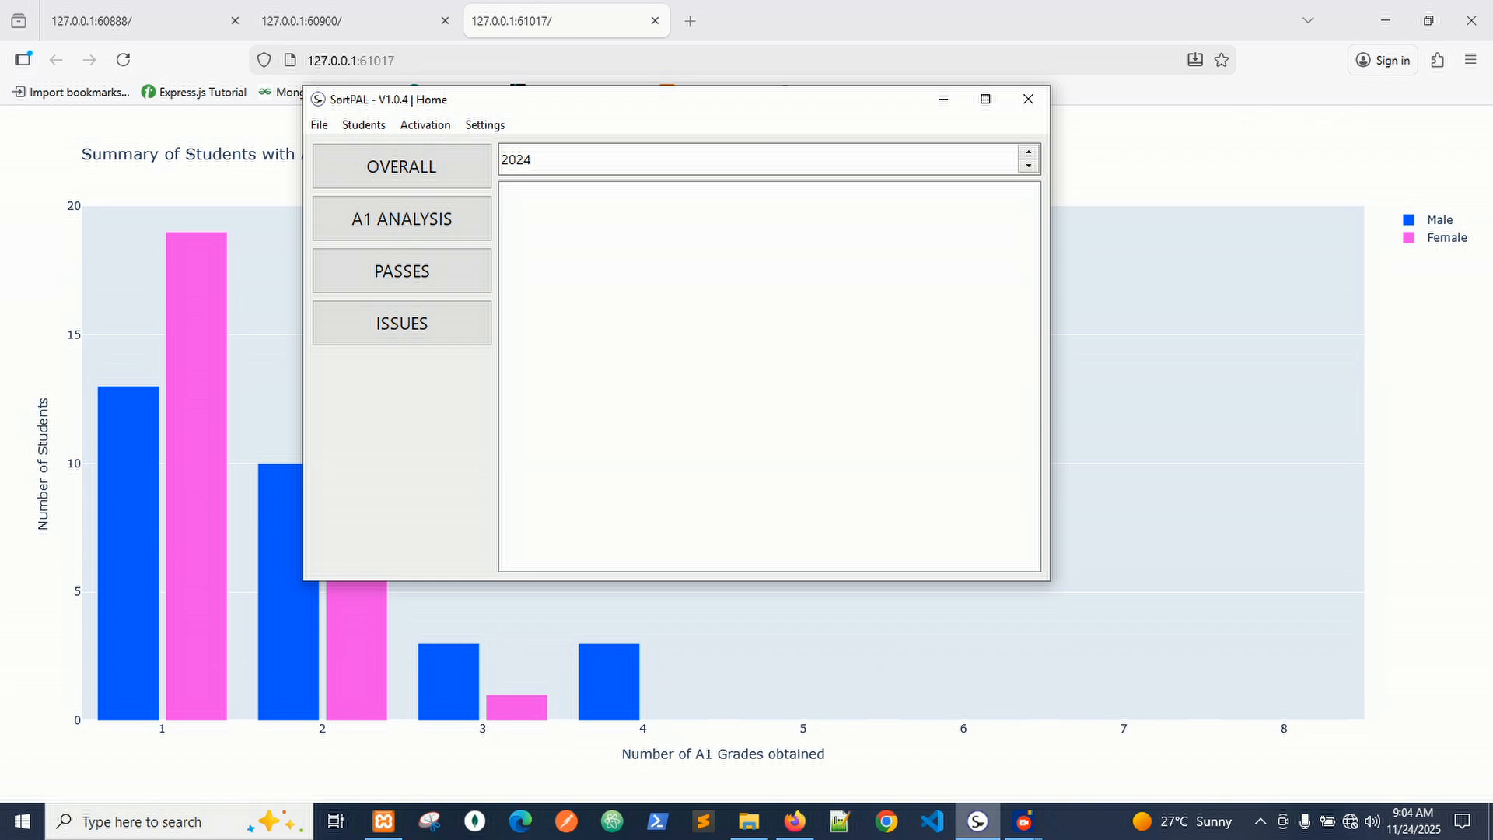
# Close the Subjects Update window, returning to the 2024 Home window.
pyautogui.click(1023, 821)
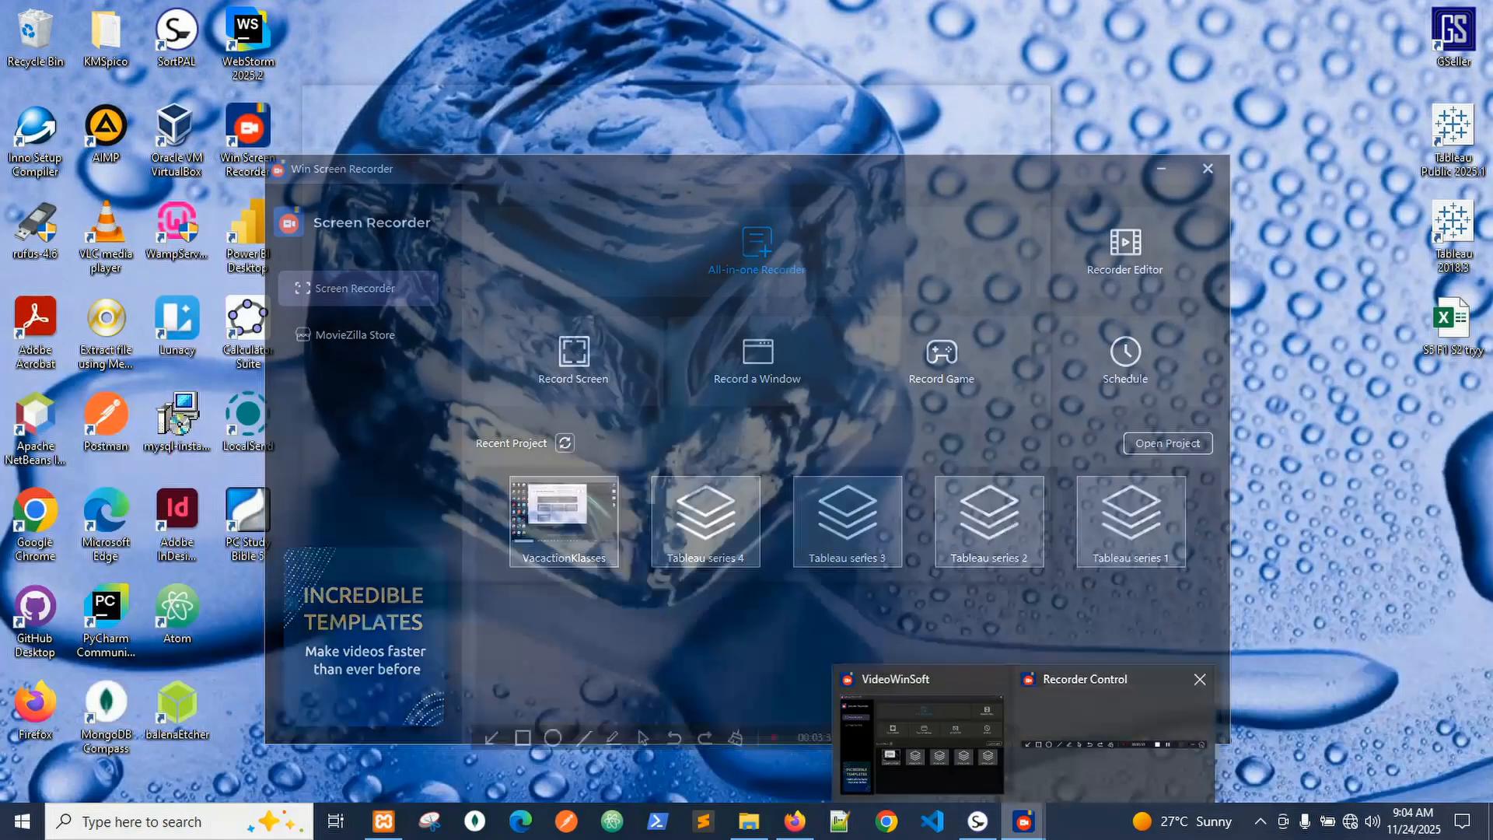